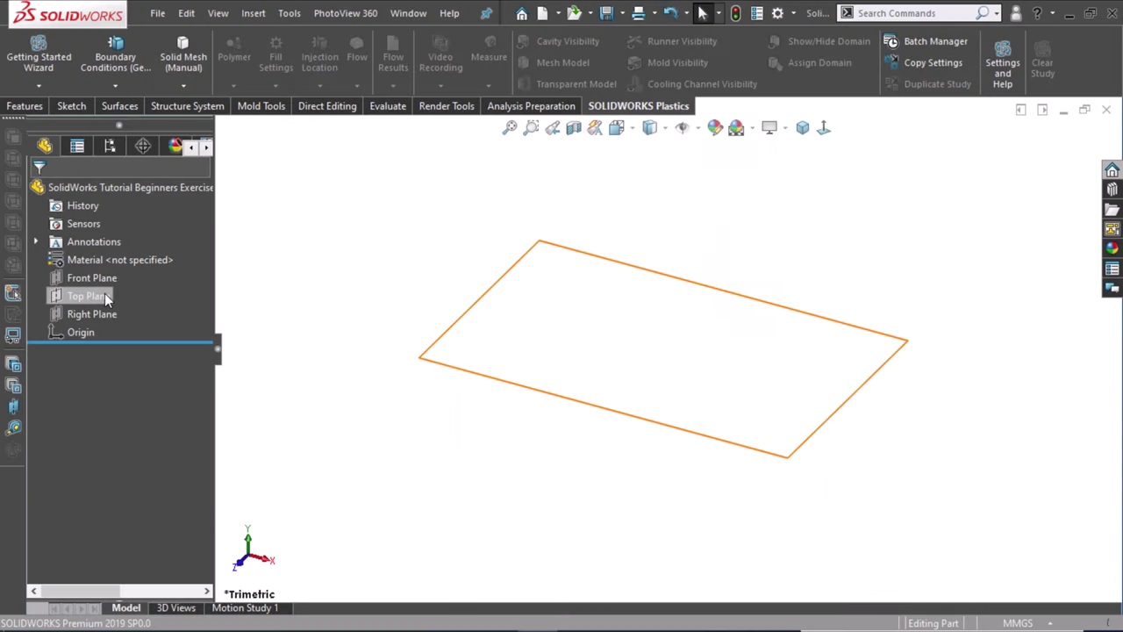
Step: Open Sketch1 on the Right Plane
click(102, 316)
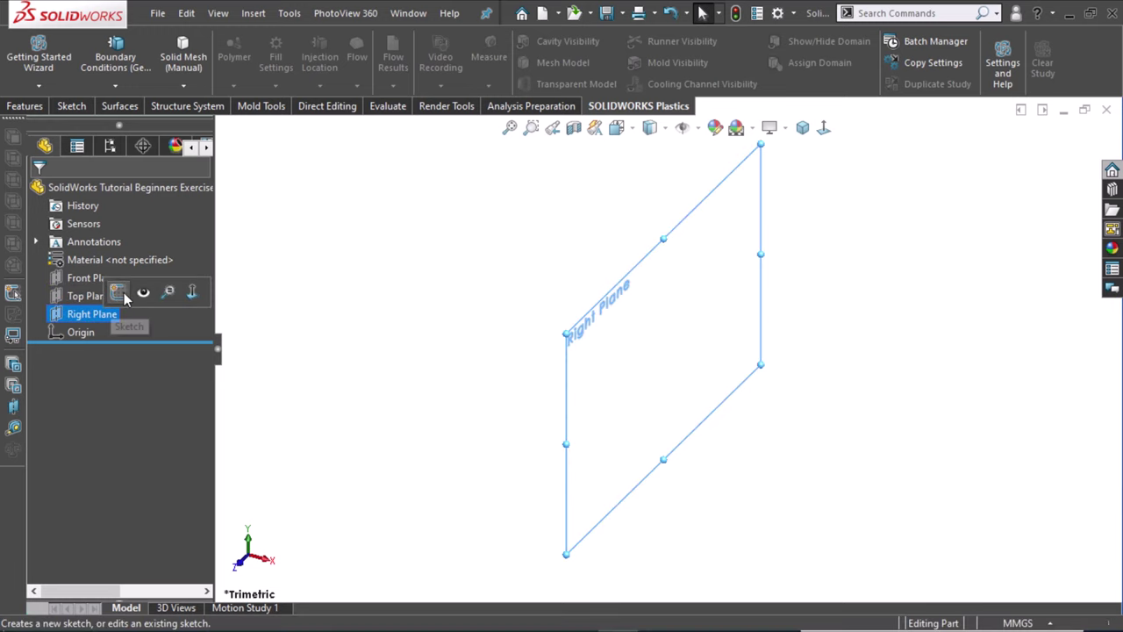
click(119, 296)
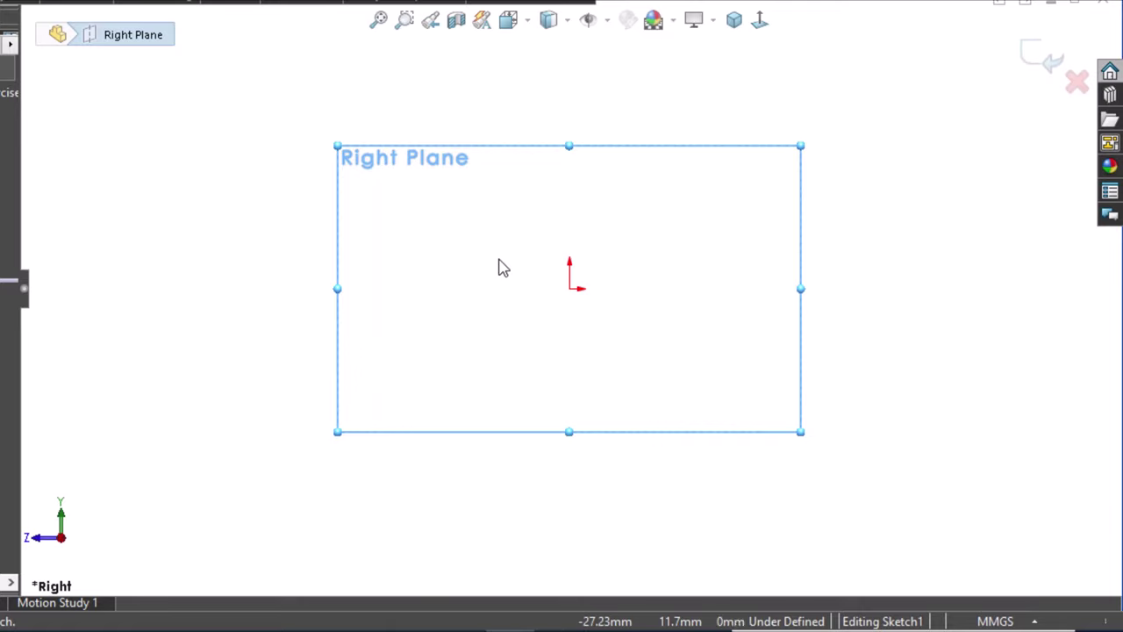
Step: Draw a circle centred on the sketch origin
right_drag(498, 268, 562, 275)
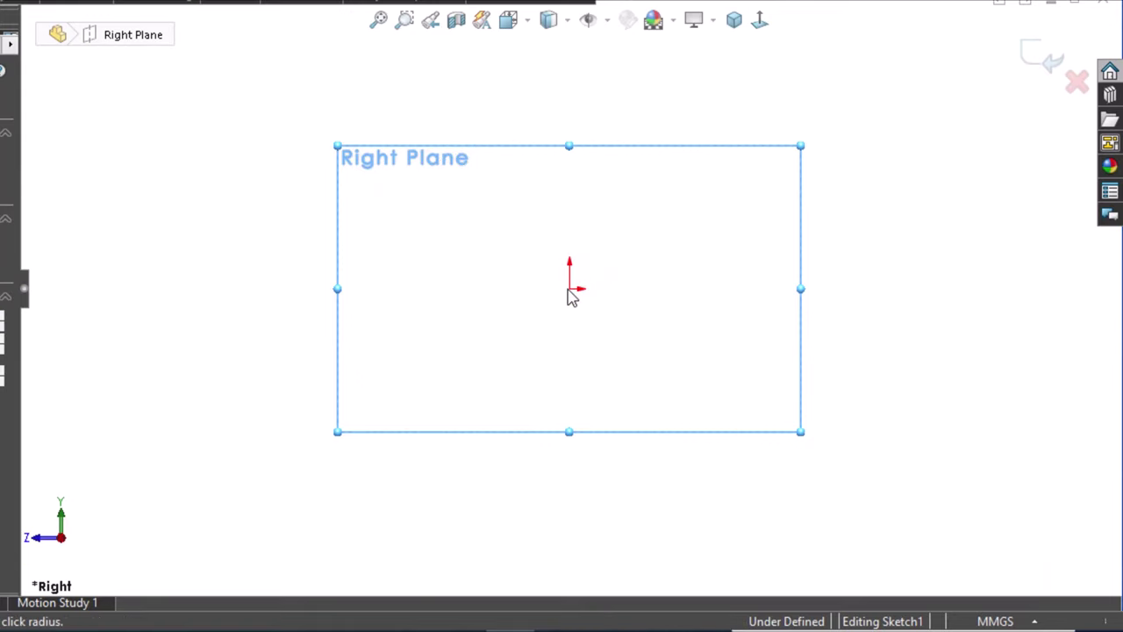
click(570, 289)
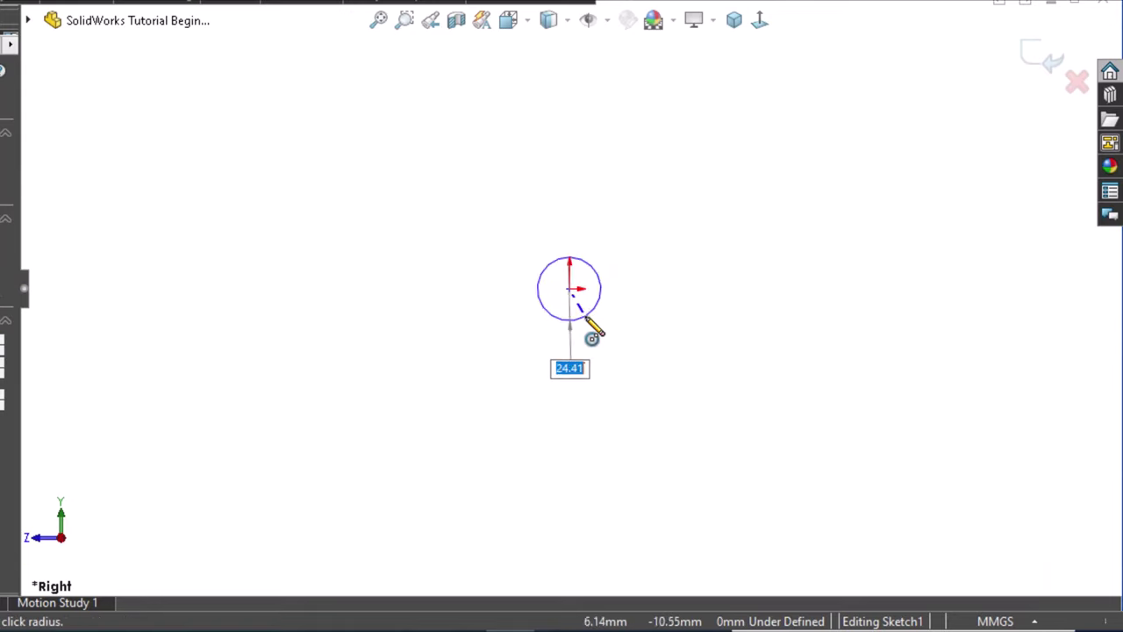
click(585, 316)
Step: Draw a closed U outline around the circle: two vertical sides, a bottom arc and a top line
right_drag(708, 307, 638, 303)
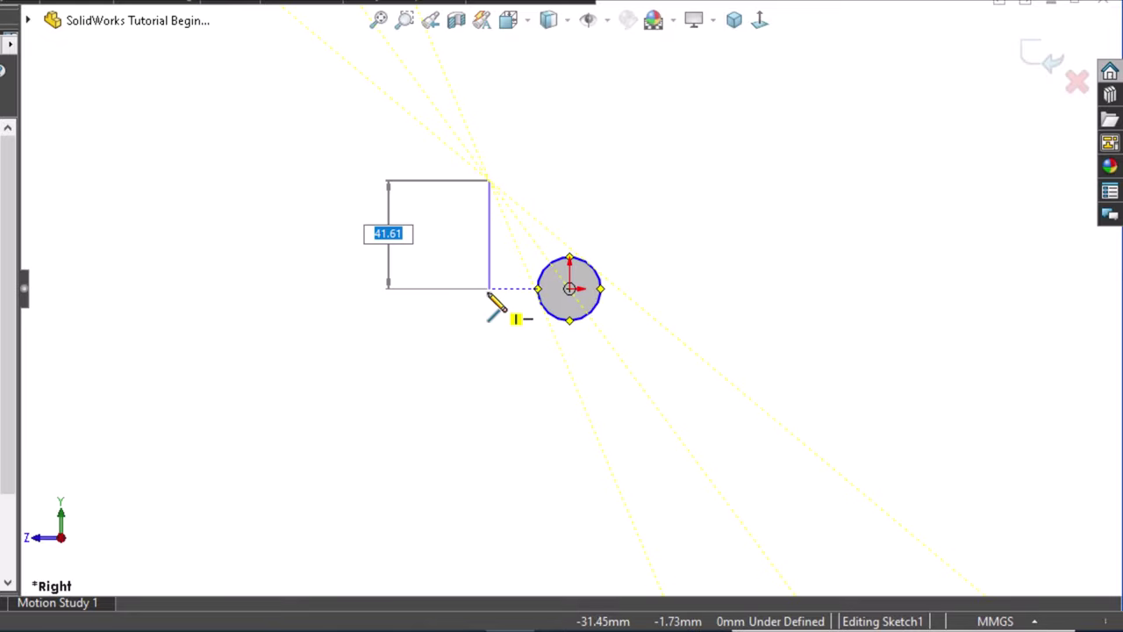
double_click(489, 288)
click(489, 288)
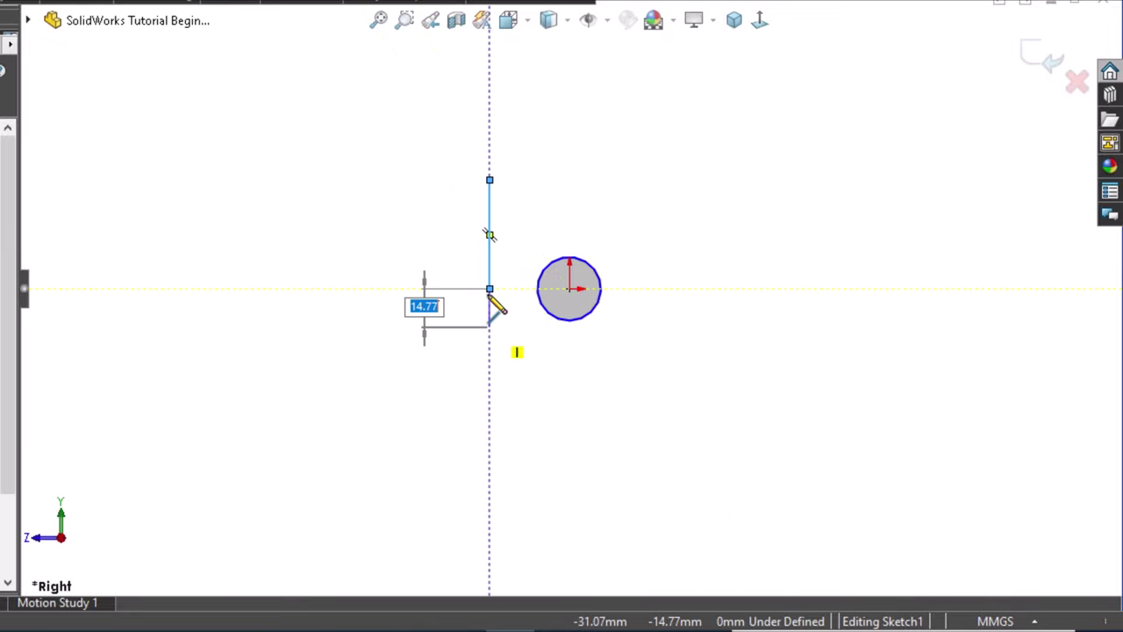
double_click(489, 289)
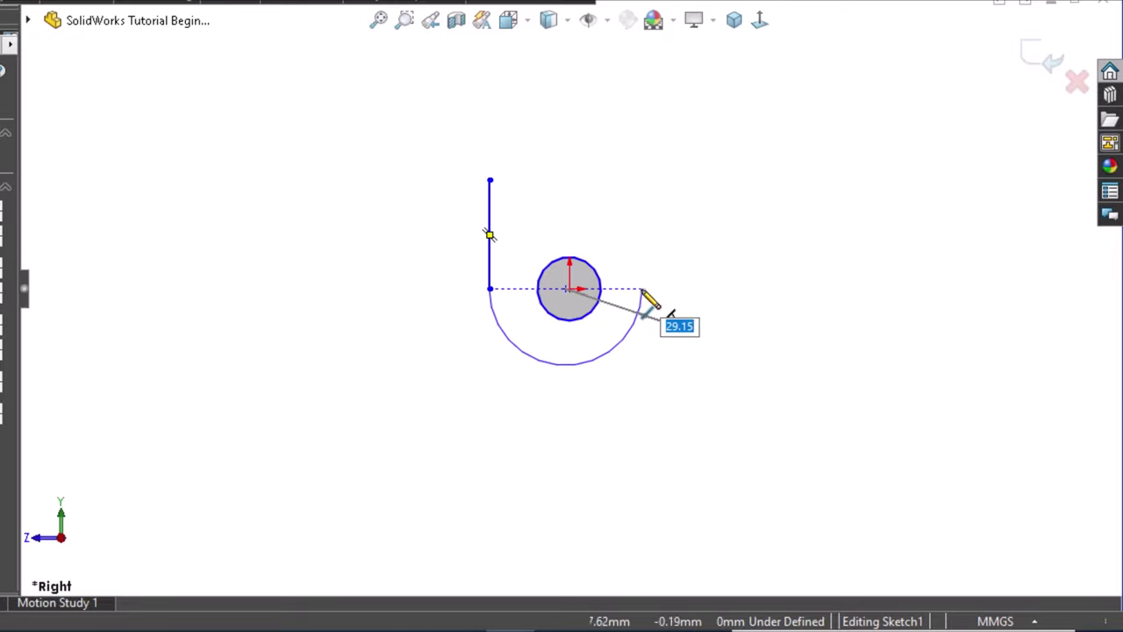
click(628, 311)
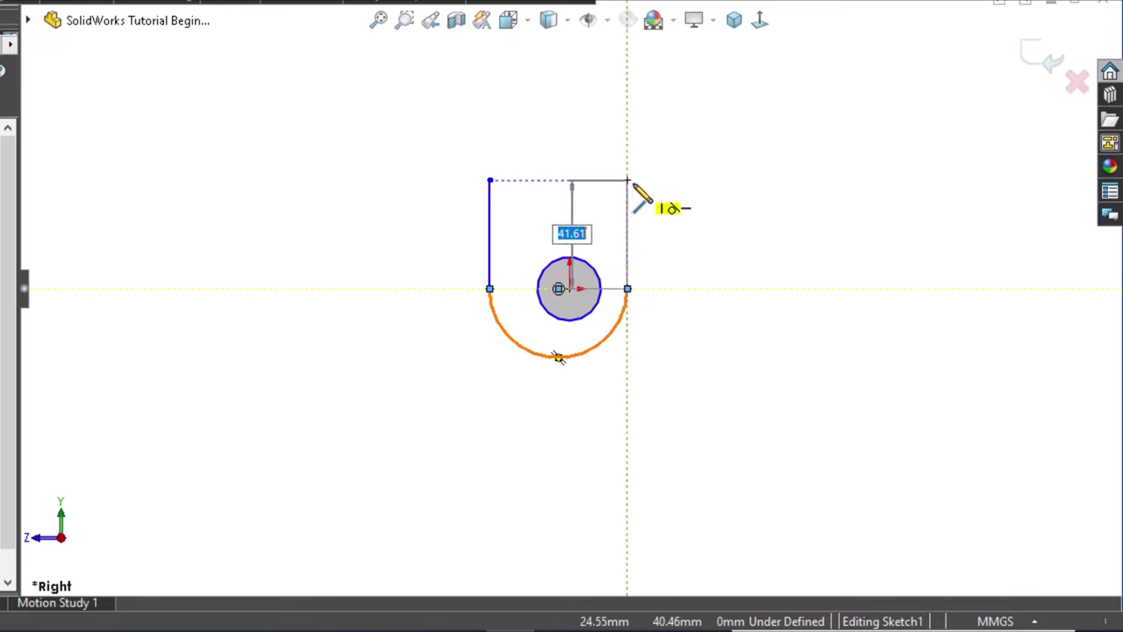
click(627, 181)
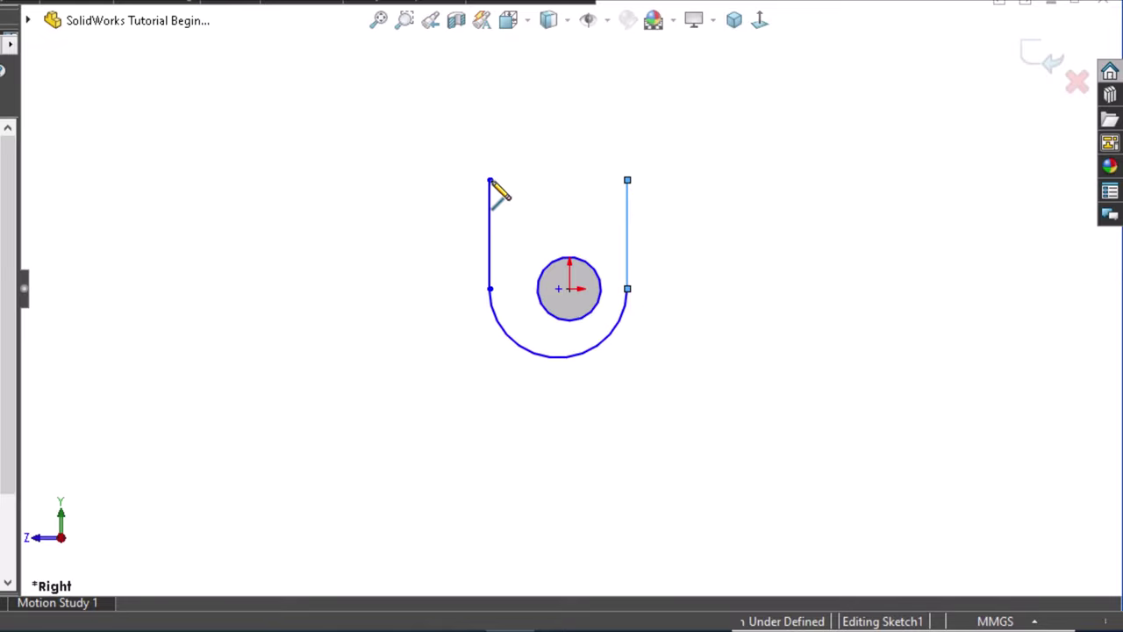
click(490, 181)
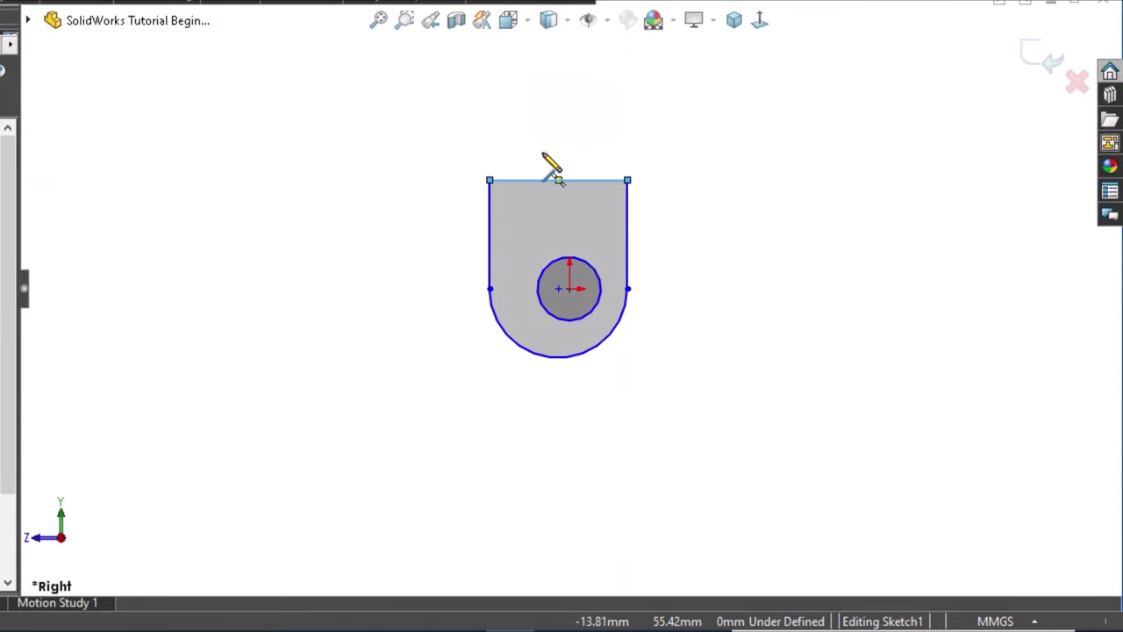
key(Escape)
key(ctrl)
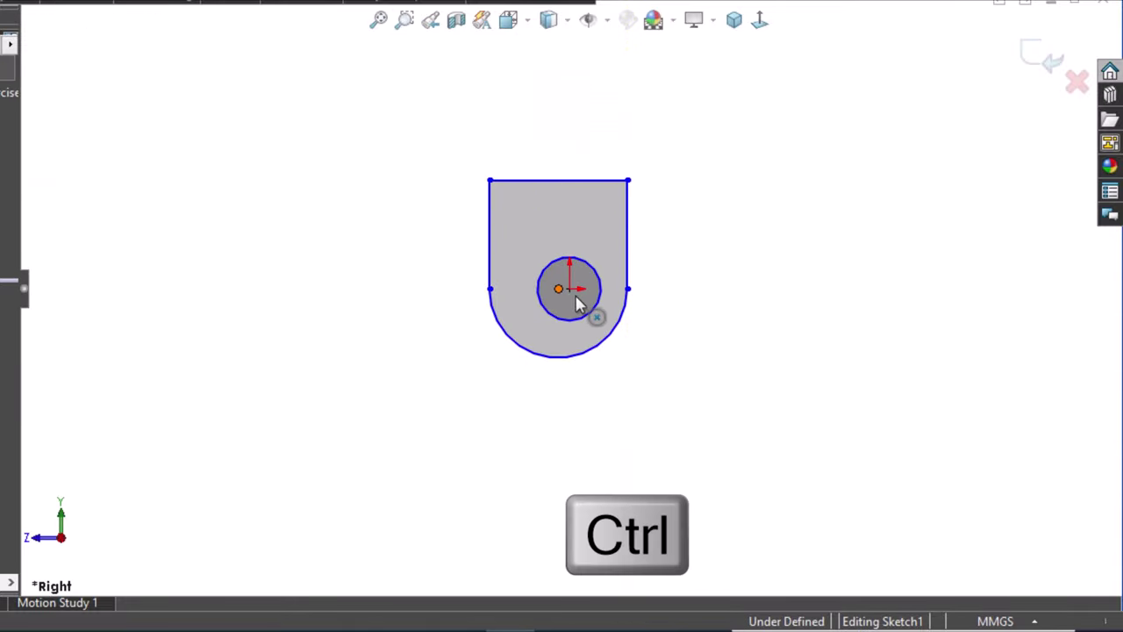
Step: Make the bottom arc's centre coincident with the origin
ctrl+click(569, 289)
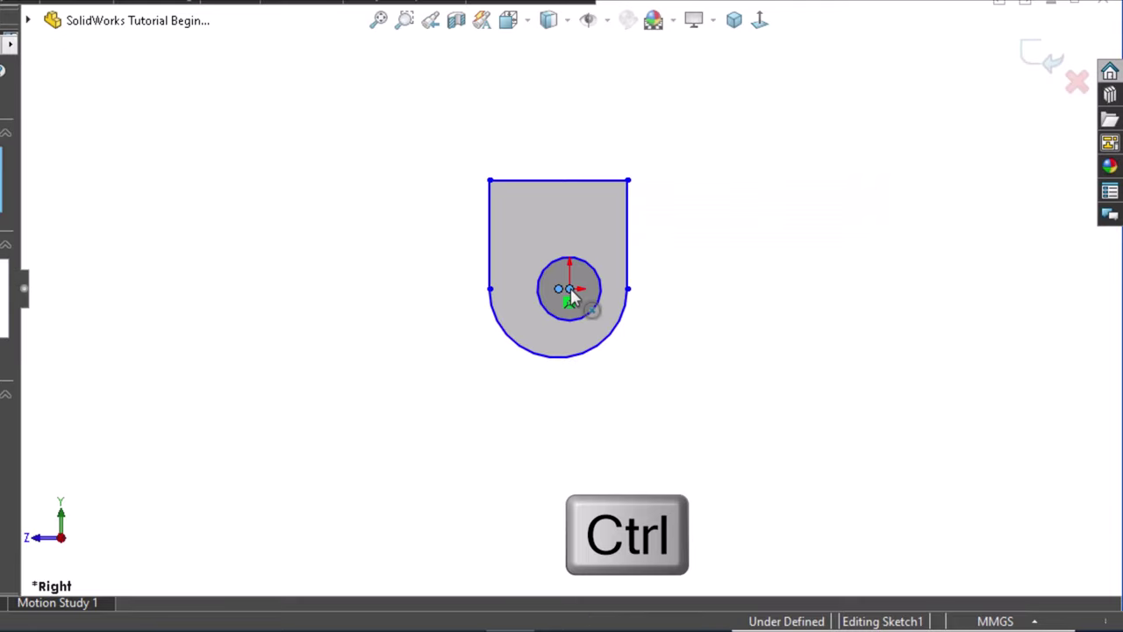
click(719, 230)
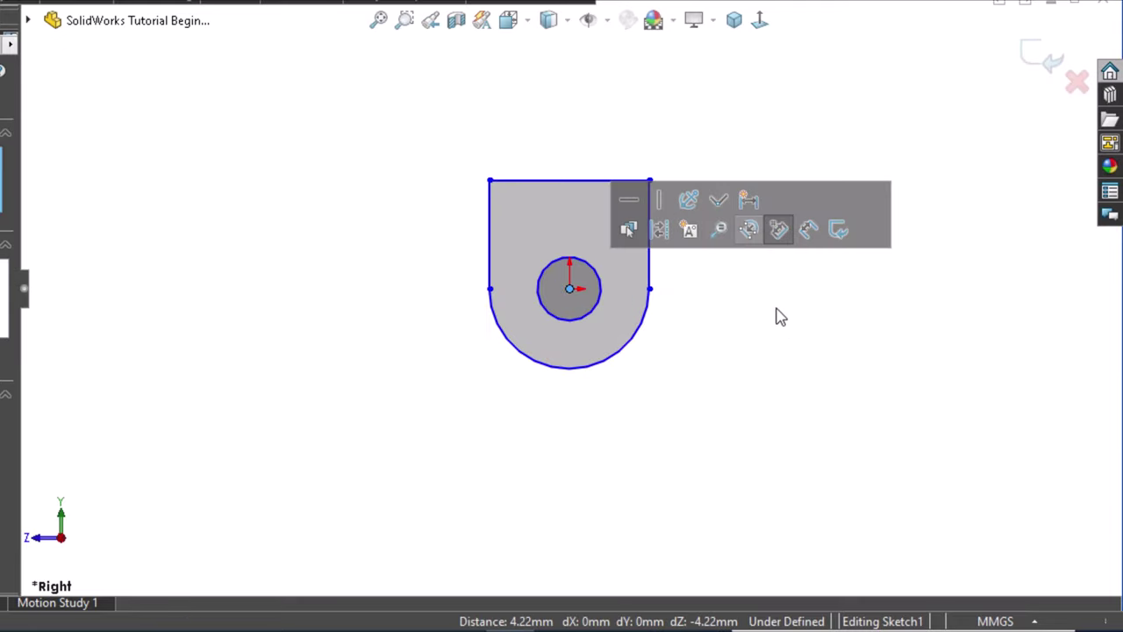
right_drag(780, 318, 765, 254)
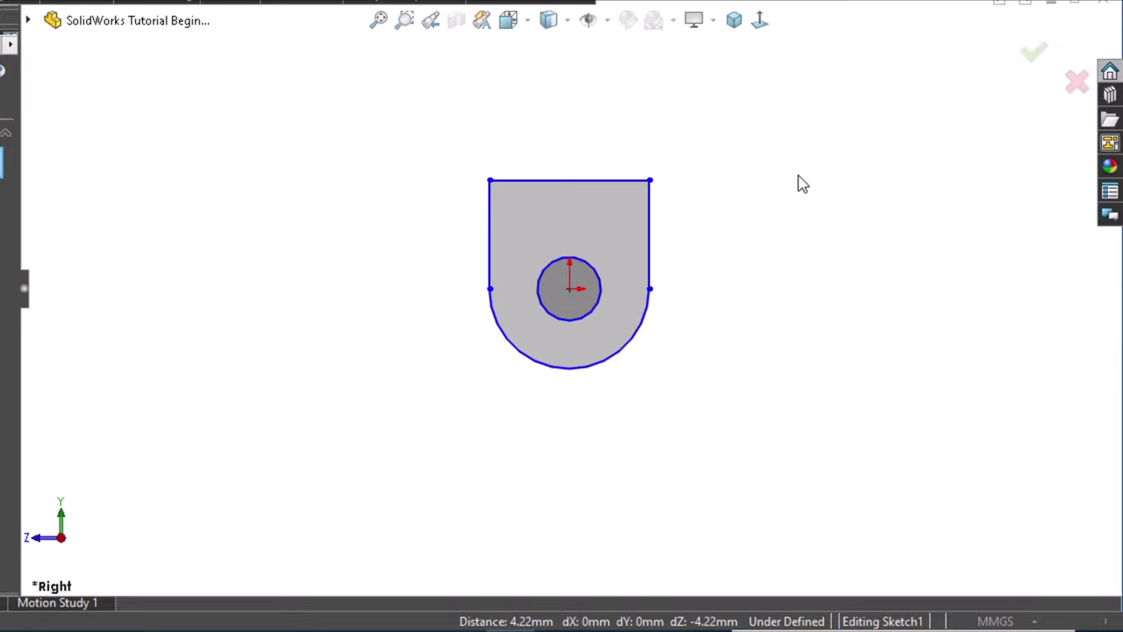
Step: Dimension the top edge 50 mm above the hole centre and 80 mm long
right_drag(211, 233, 333, 255)
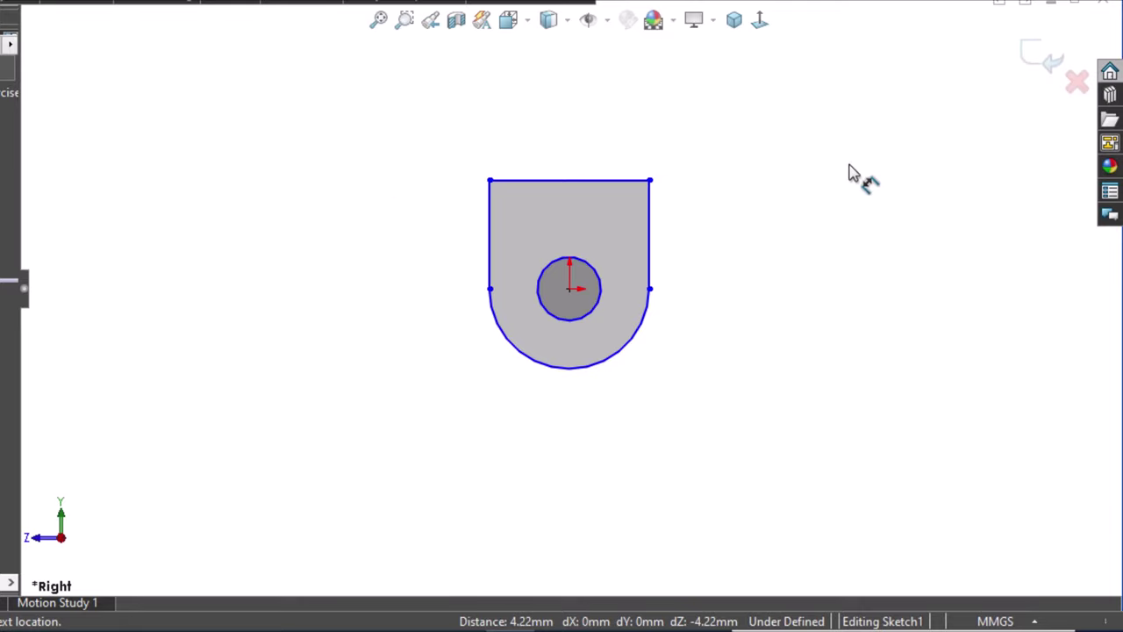
click(571, 293)
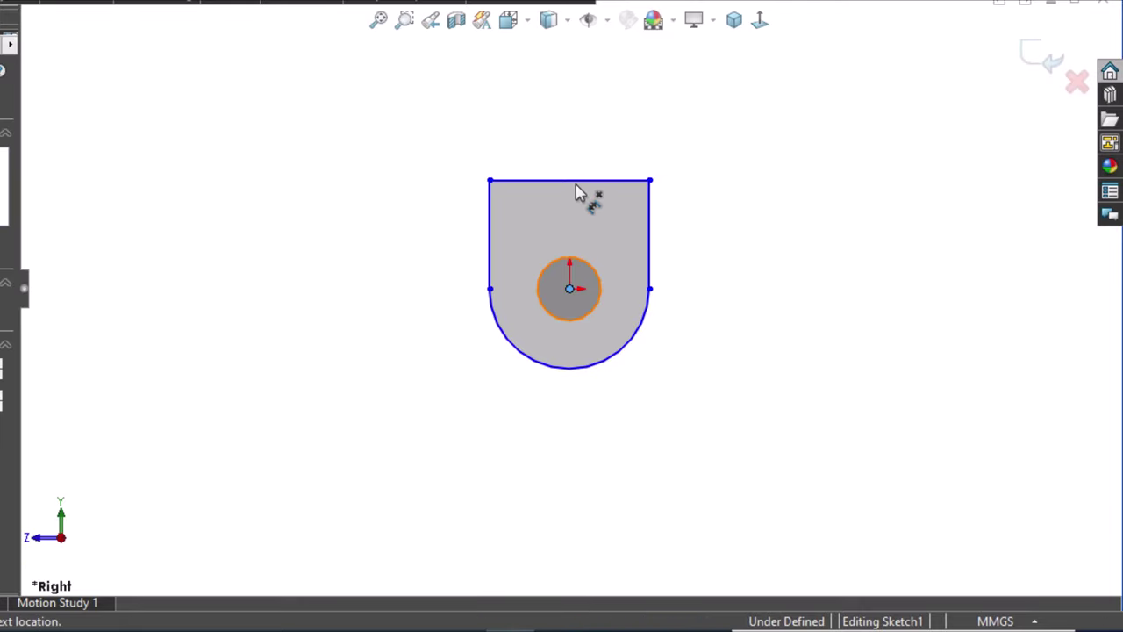
click(575, 182)
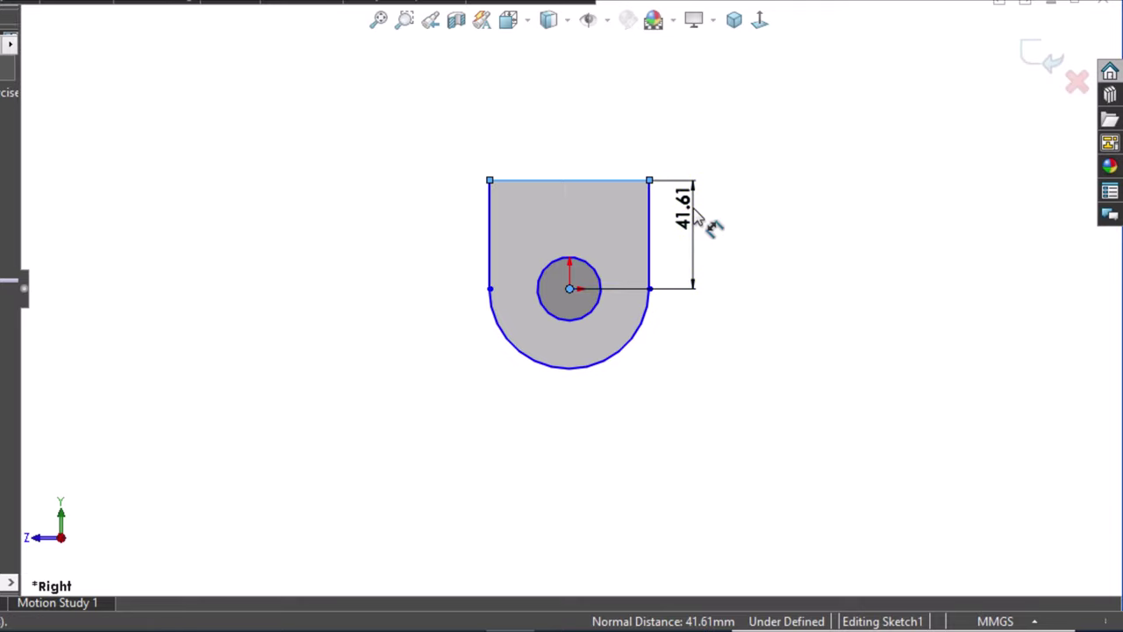
click(693, 214)
text(50)
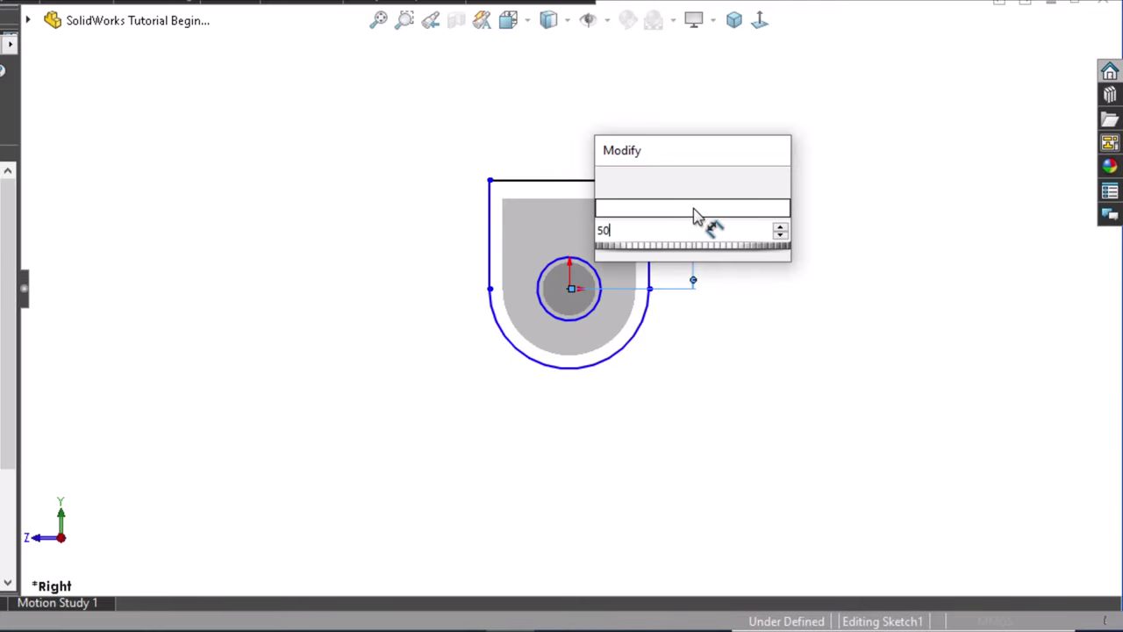
key(Return)
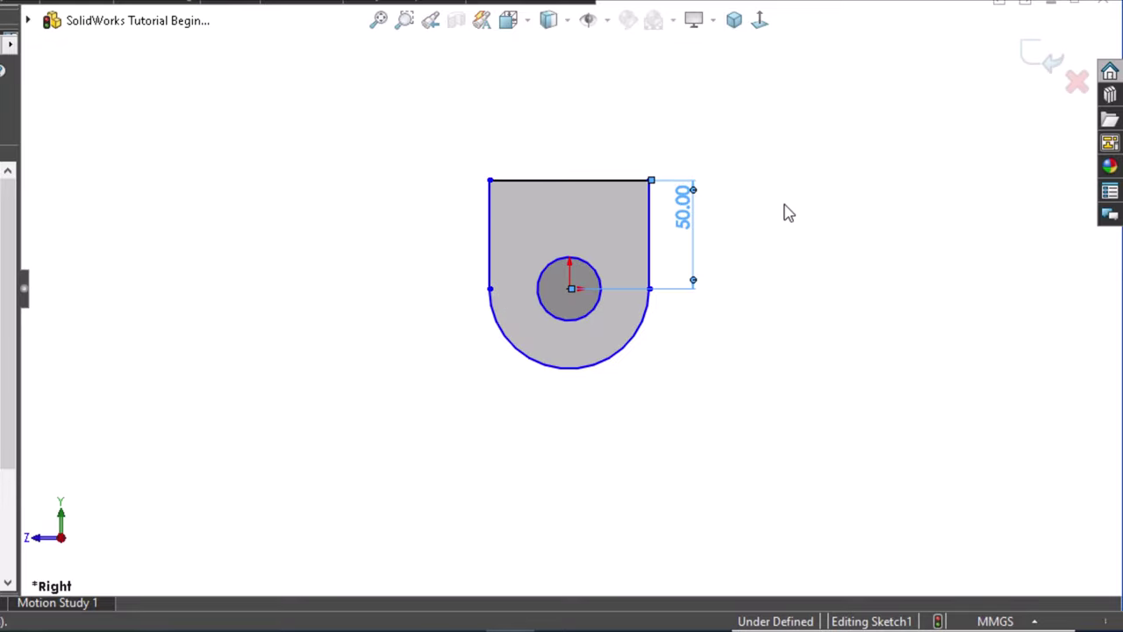
click(560, 178)
click(533, 160)
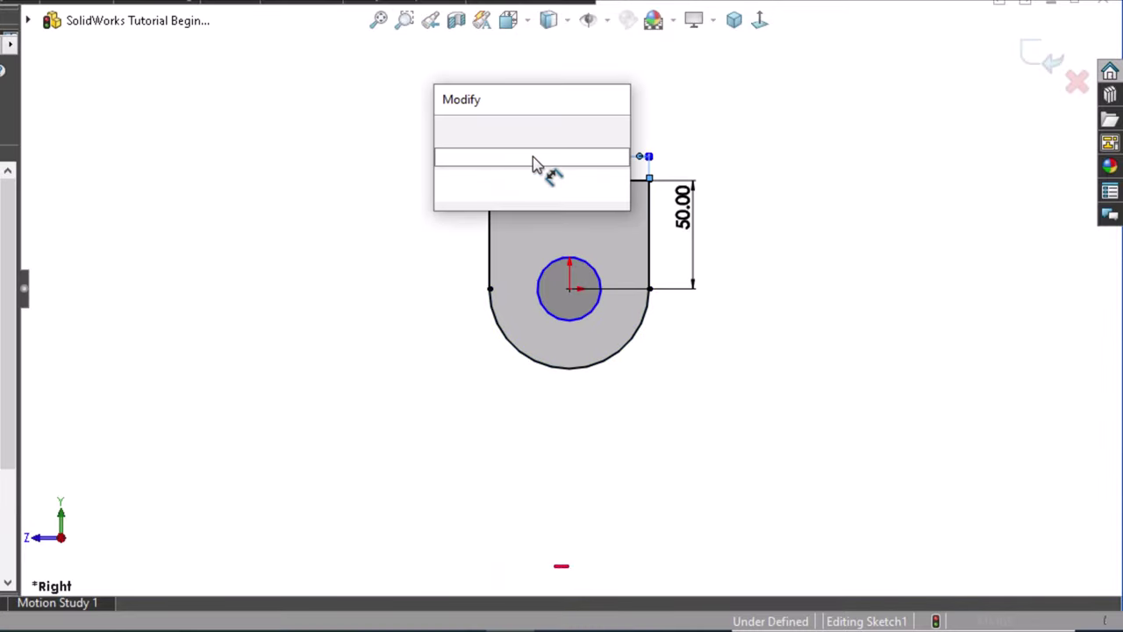
text(80)
key(Return)
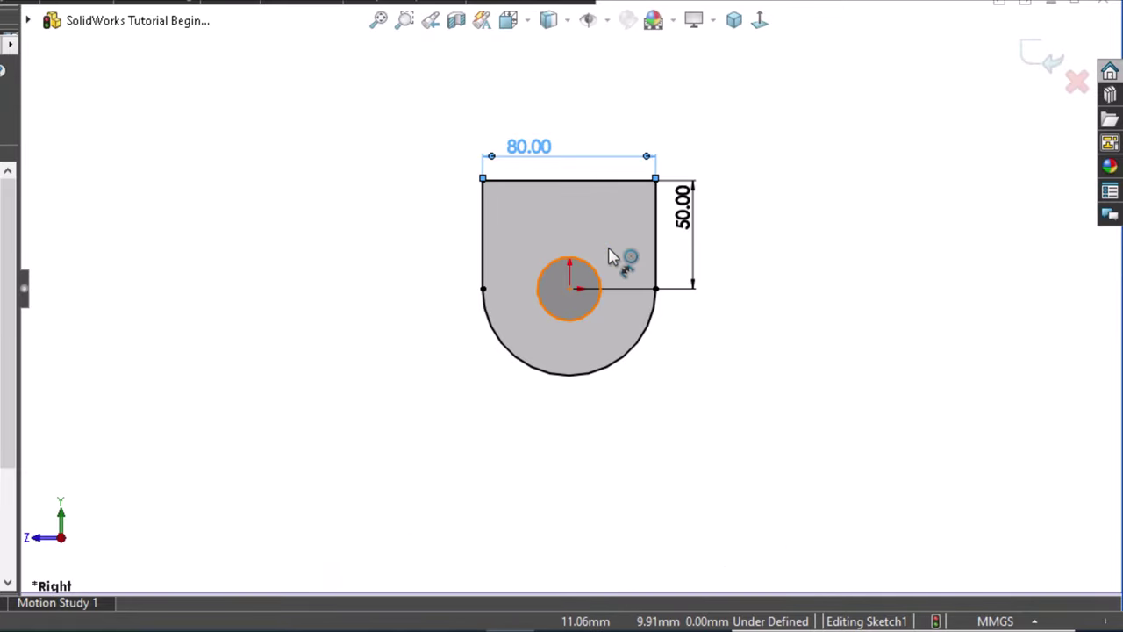
Step: Set the hole diameter to 32 mm
click(610, 254)
click(610, 252)
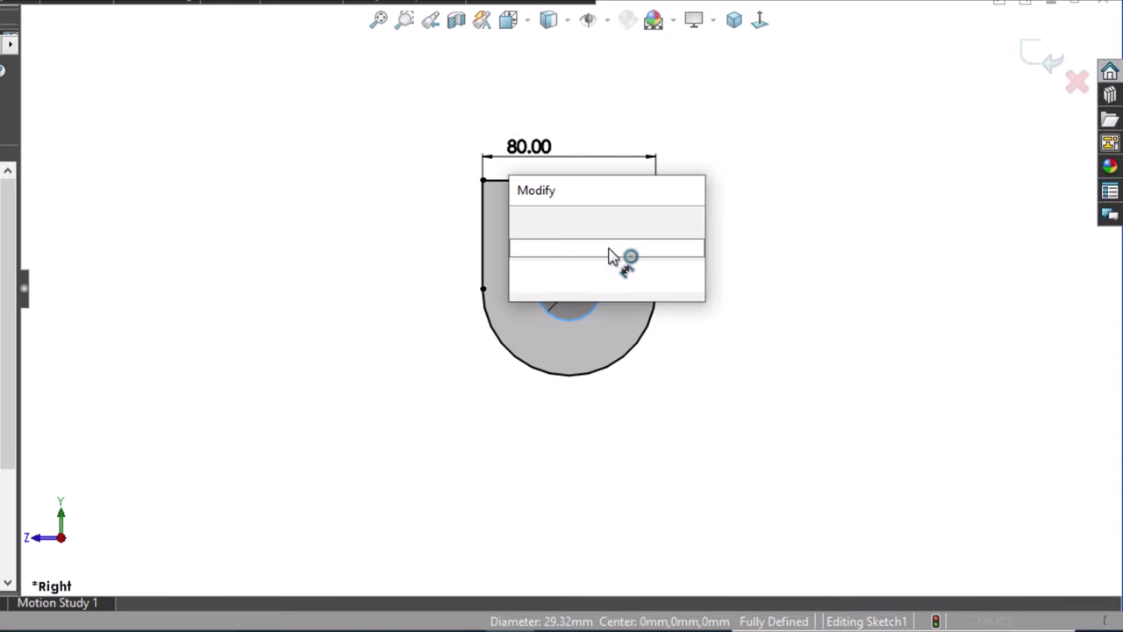
text(32)
key(Escape)
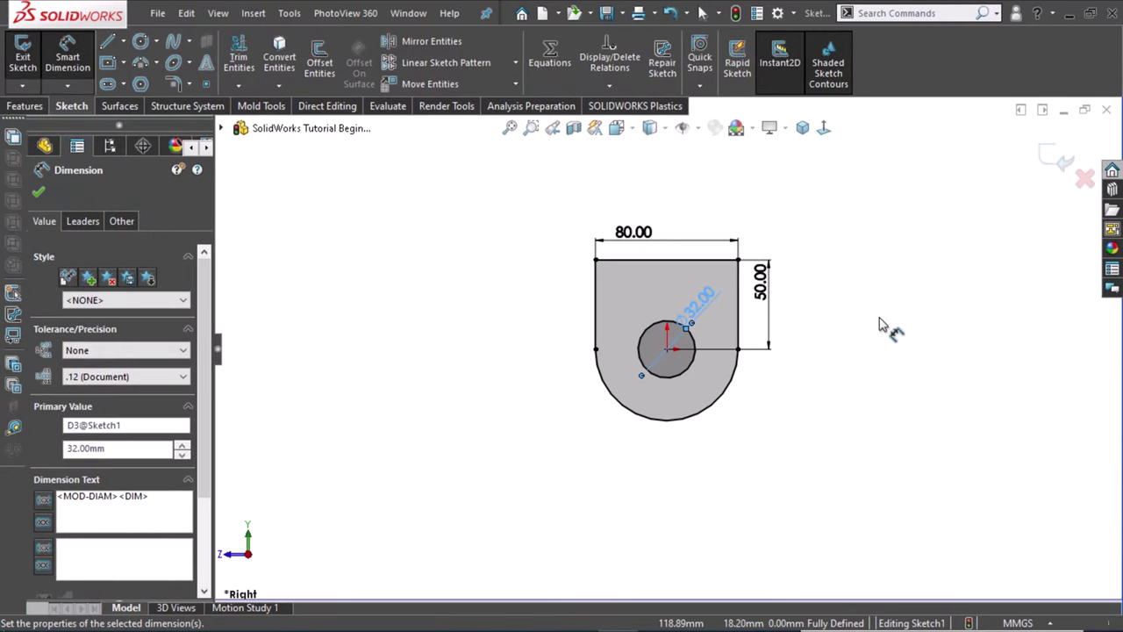
click(882, 325)
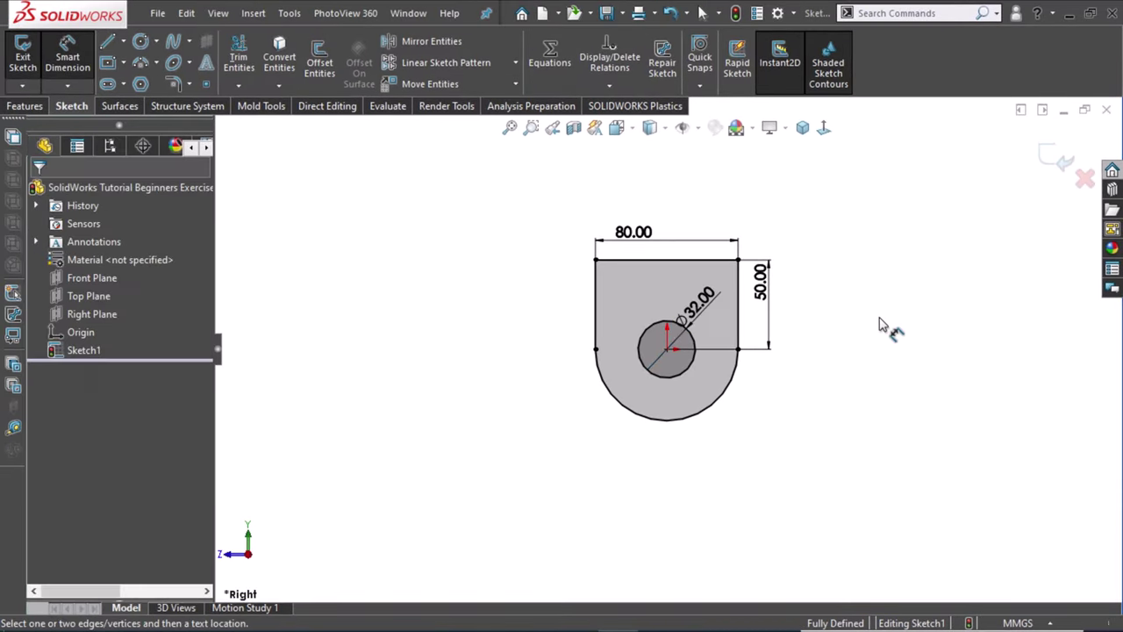
Step: Extrude Sketch1 mid-plane to a 126 mm depth as a solid block
click(24, 106)
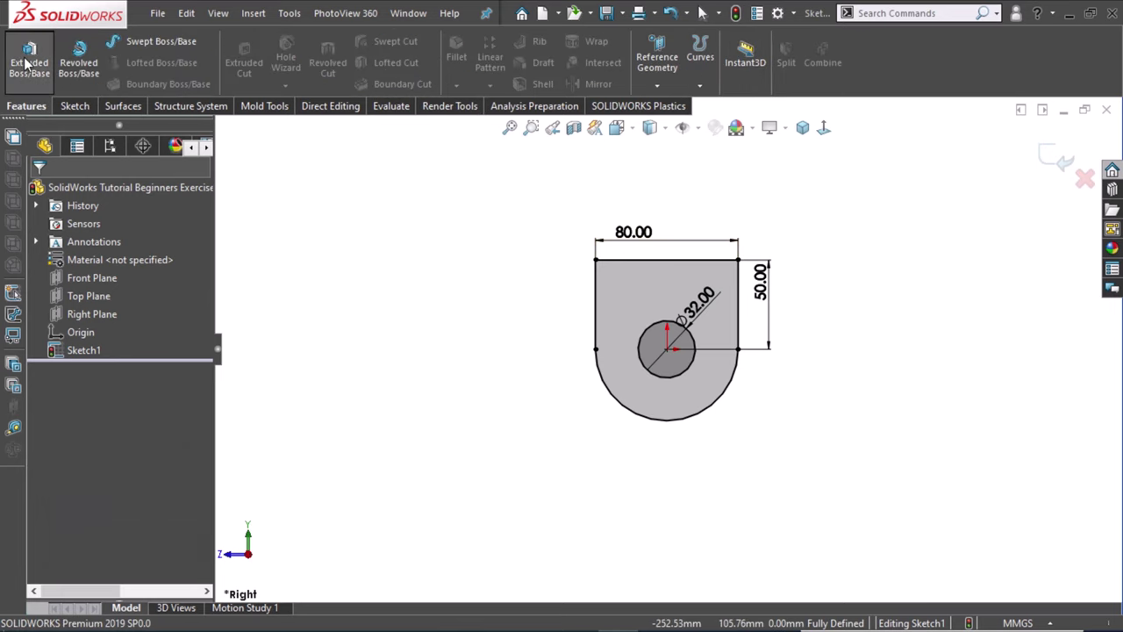
click(26, 61)
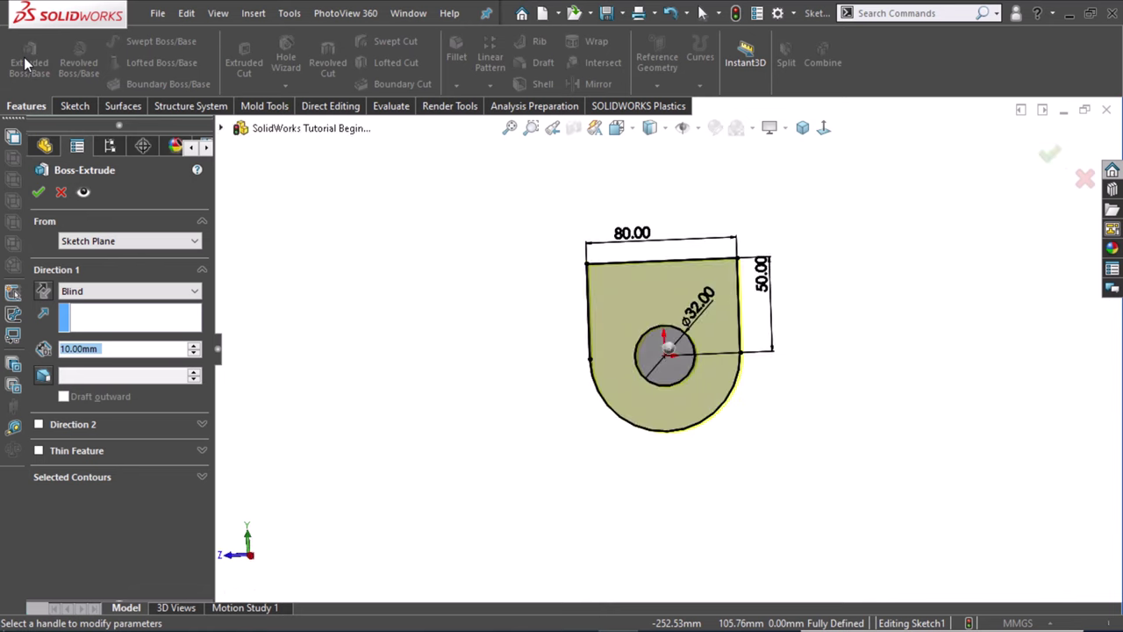
click(119, 292)
click(123, 359)
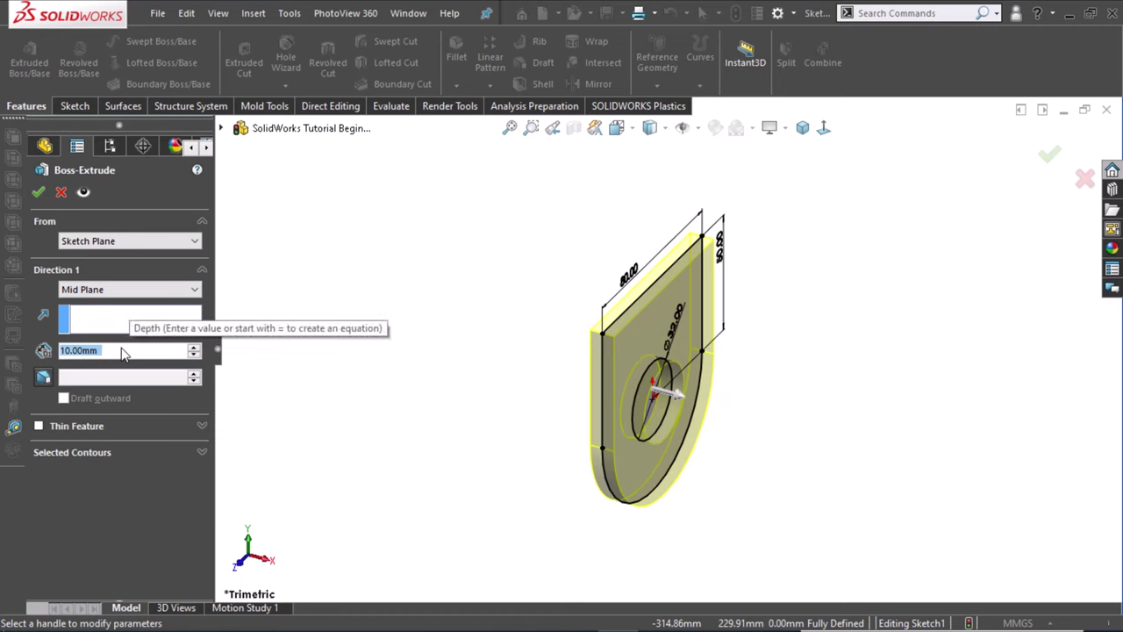
text(125)
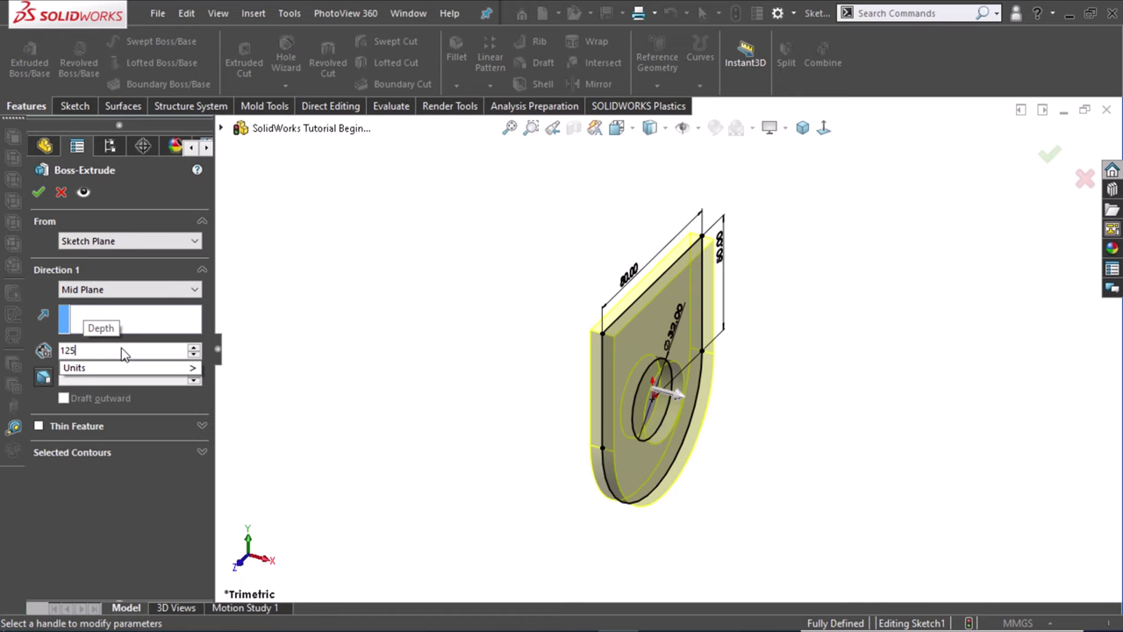
key(BackSpace)
text(6)
key(Return)
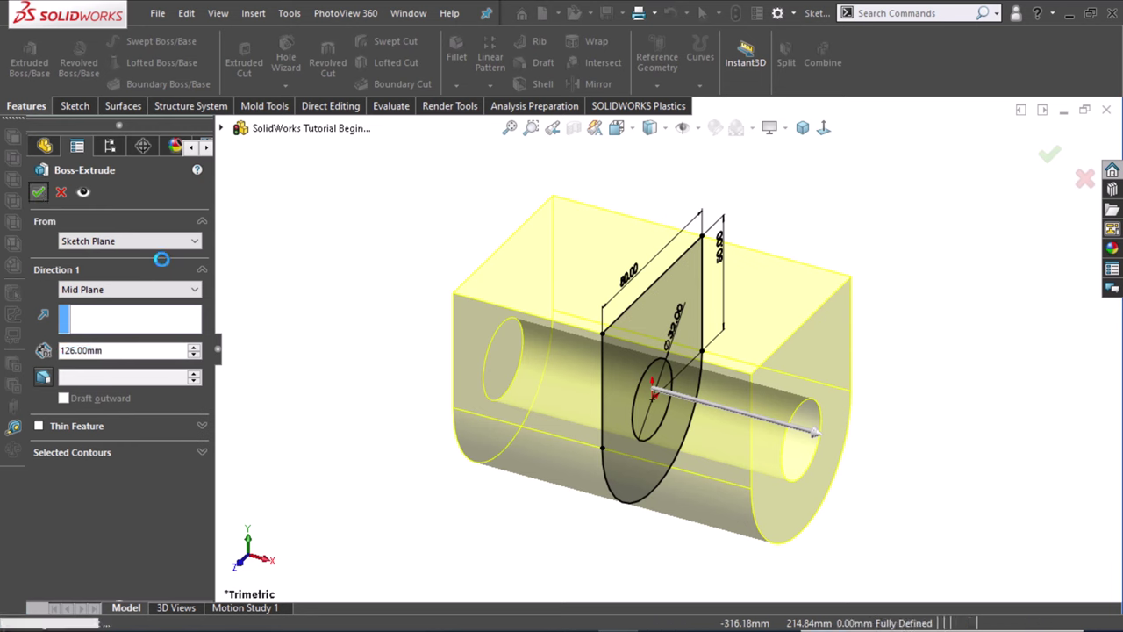
key(Return)
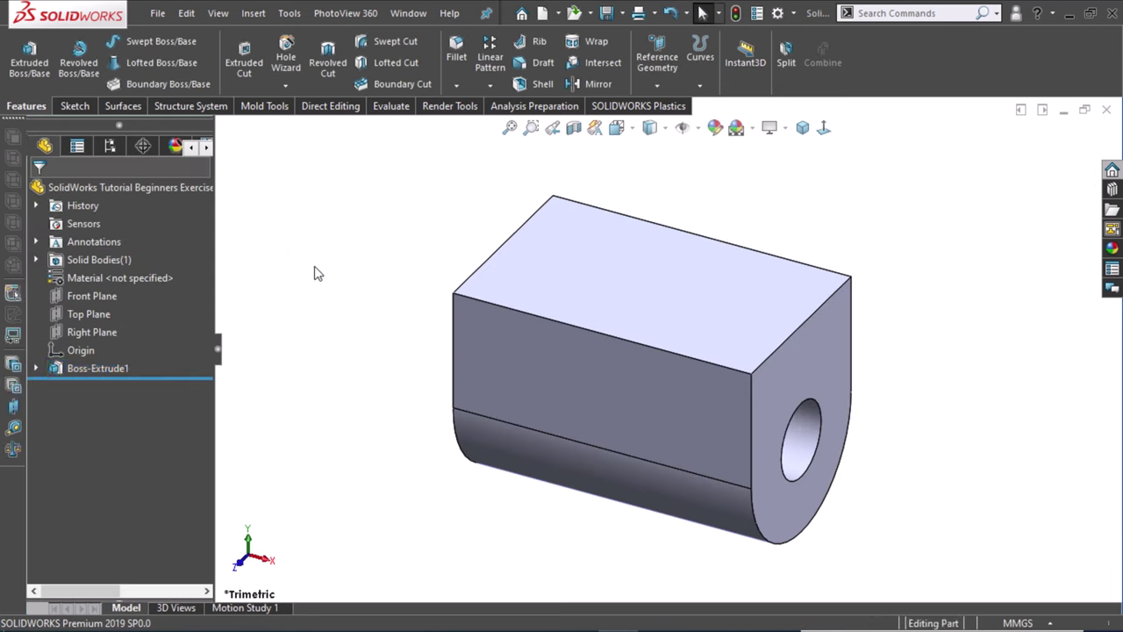
Step: Sketch a circle centred on the origin on the block's top face
click(665, 261)
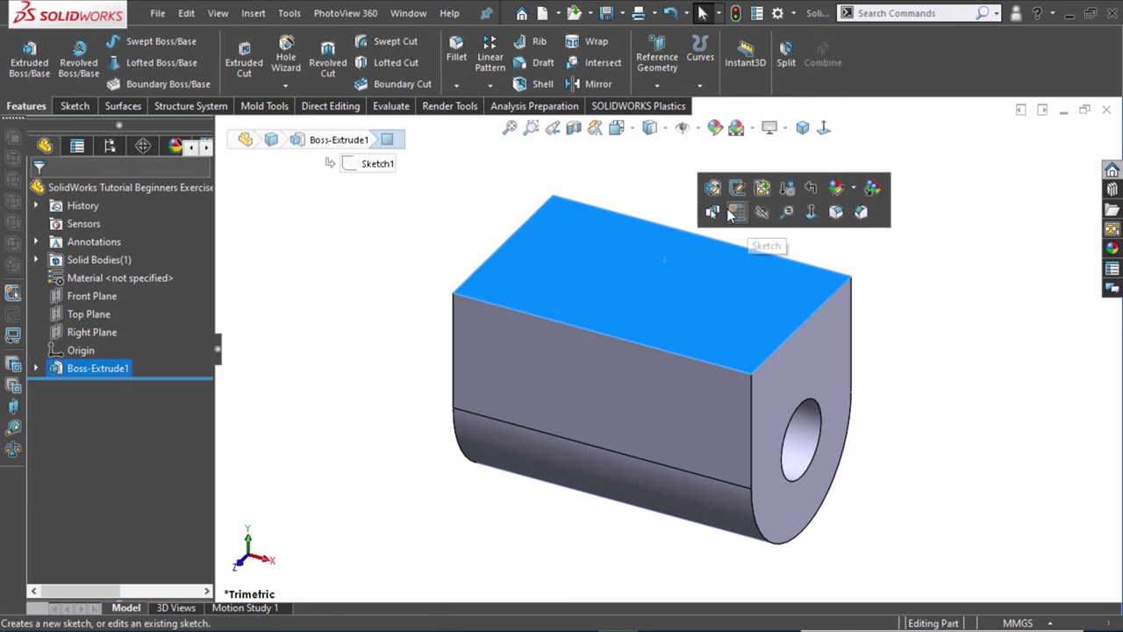
click(736, 211)
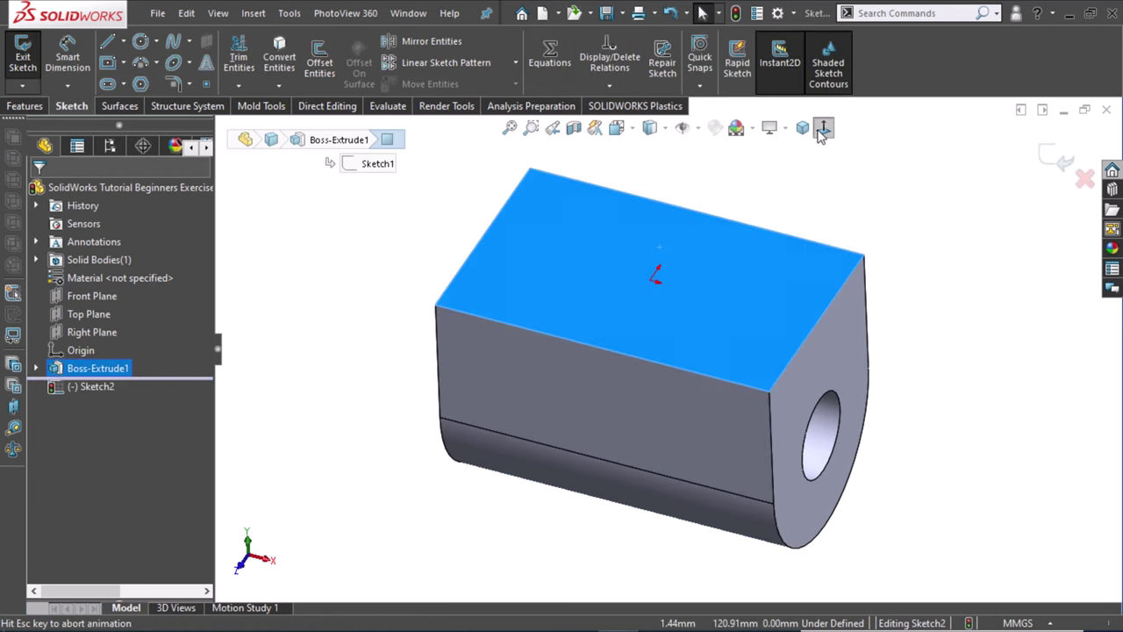
right_drag(825, 166, 910, 162)
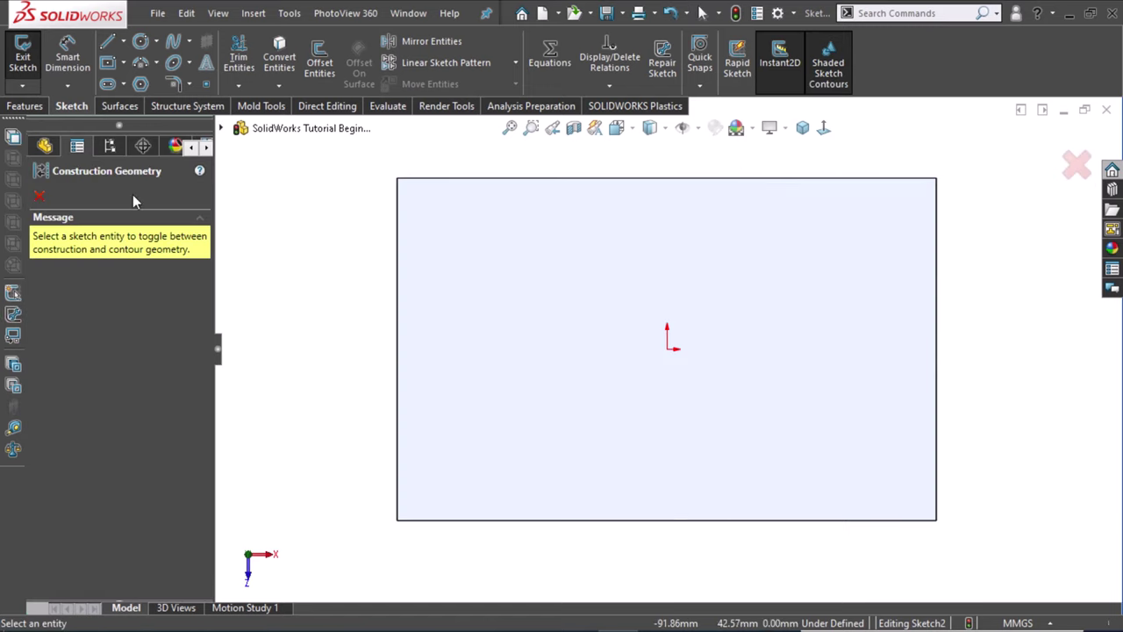
click(38, 198)
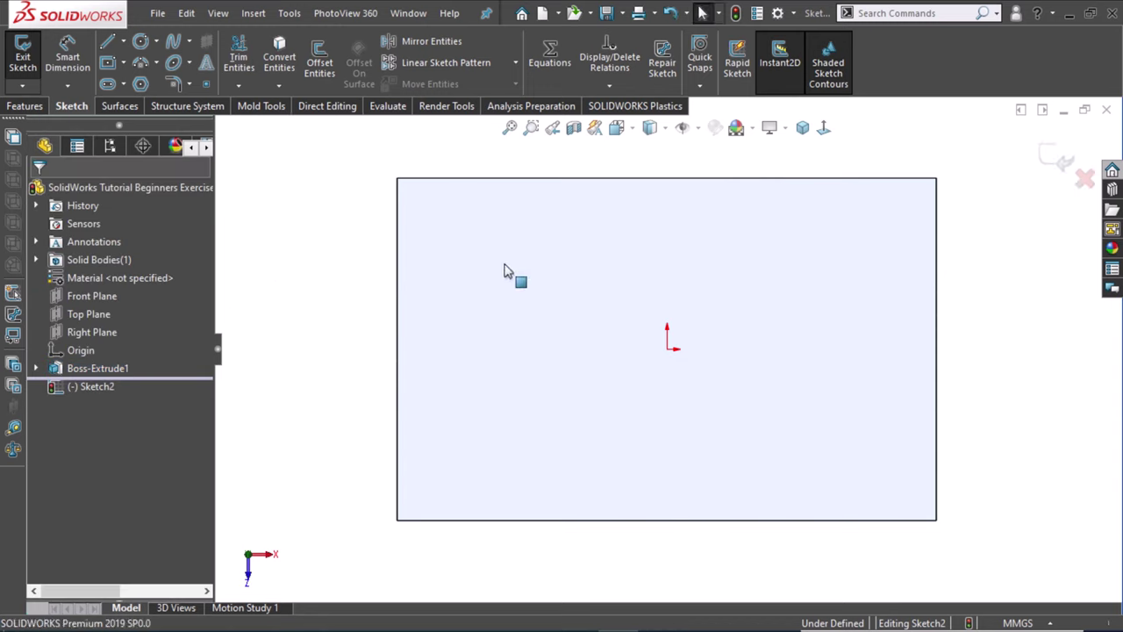
click(667, 349)
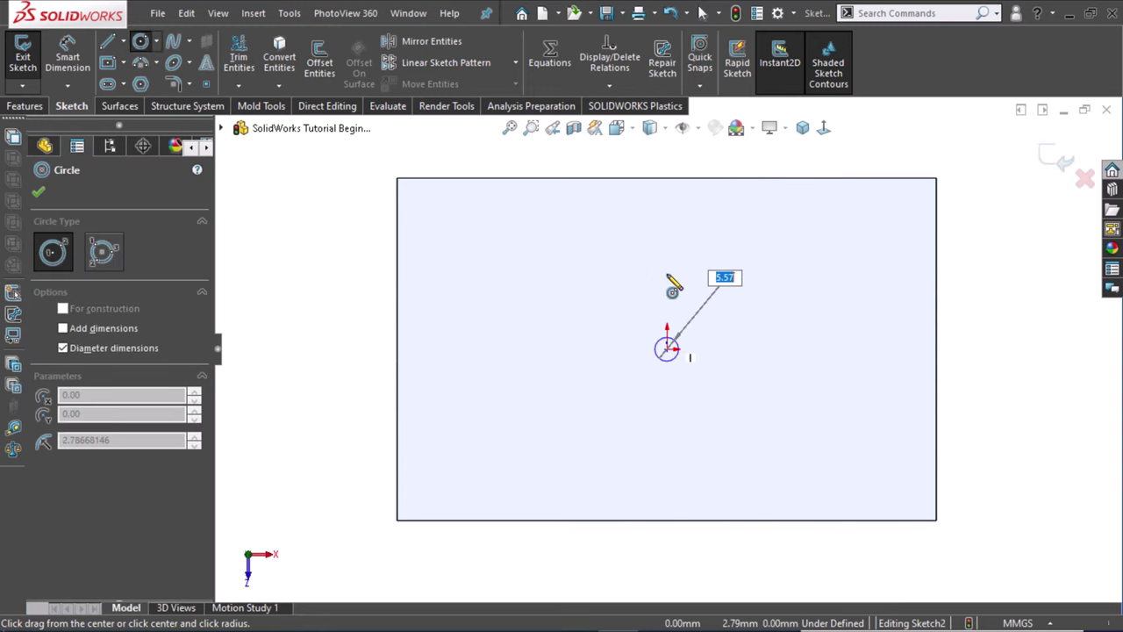
click(667, 180)
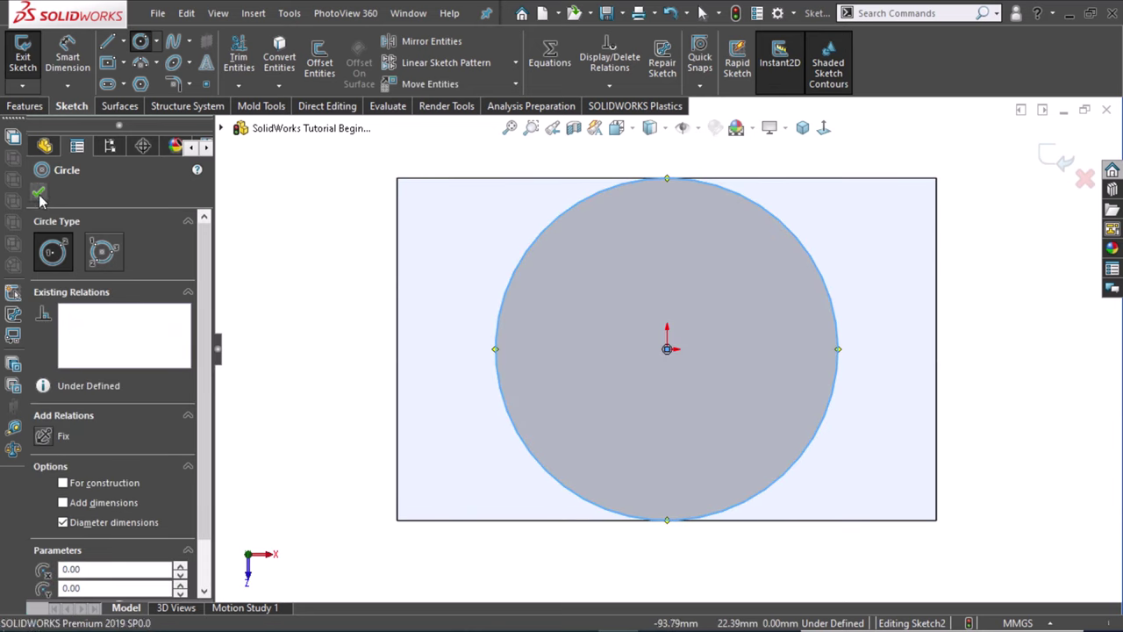
click(38, 194)
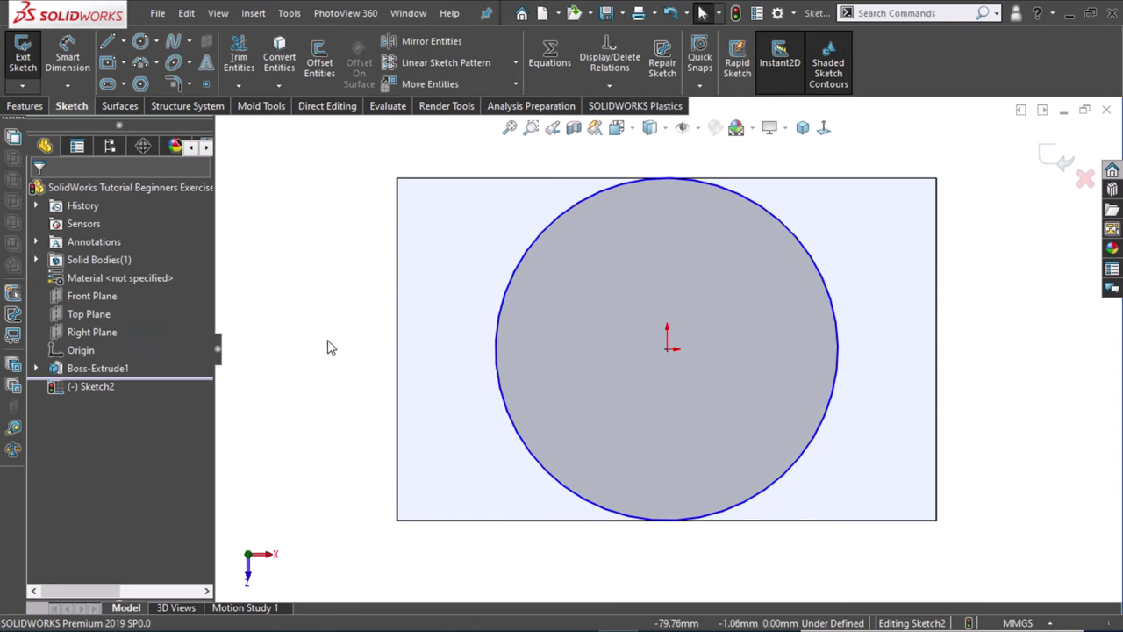
Step: Dimension the circle's diameter to 80 mm
right_drag(326, 347, 330, 291)
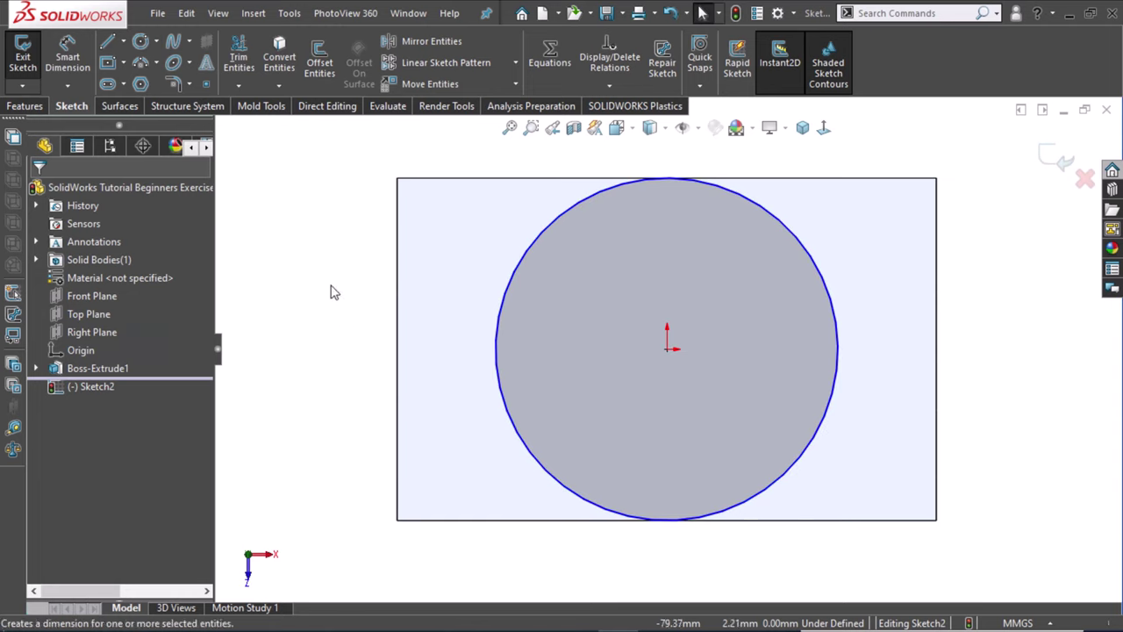
click(494, 349)
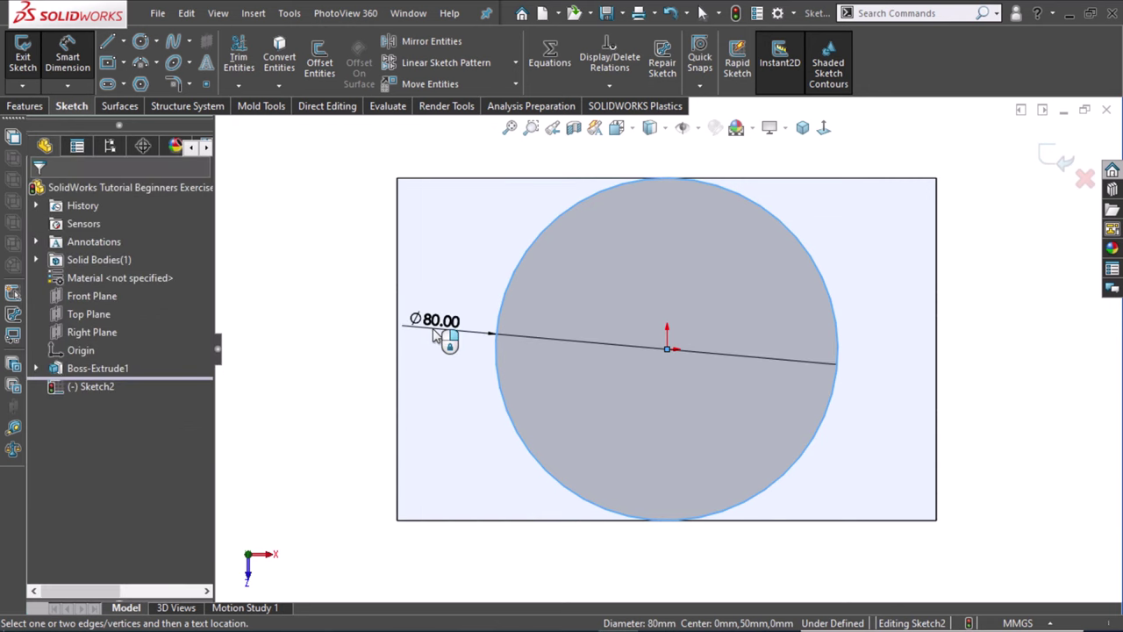
click(436, 338)
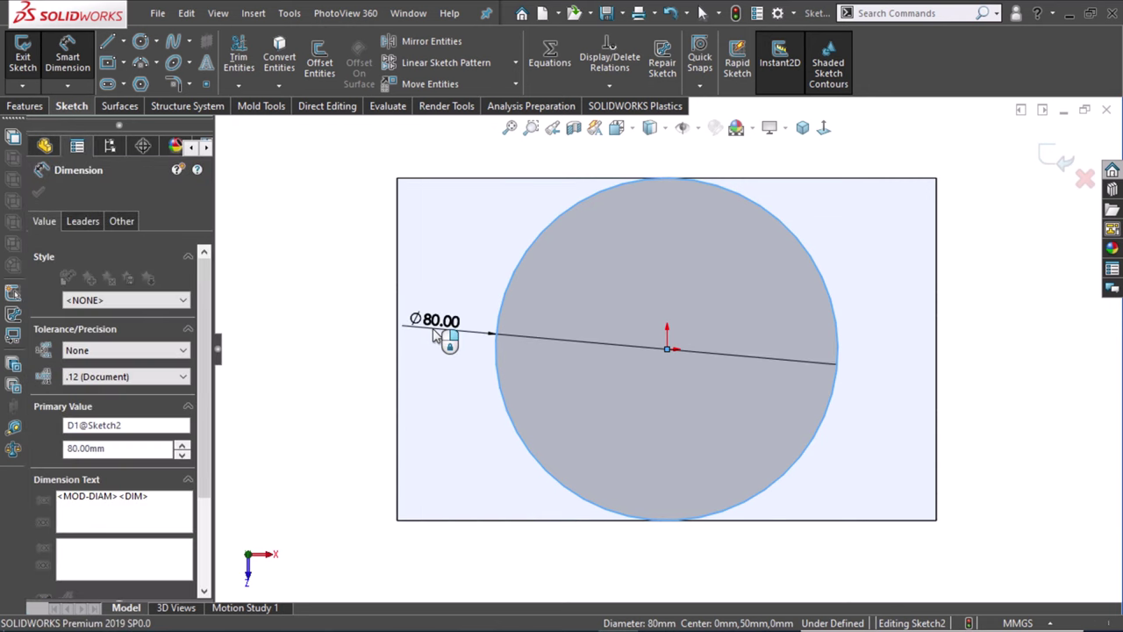
key(Return)
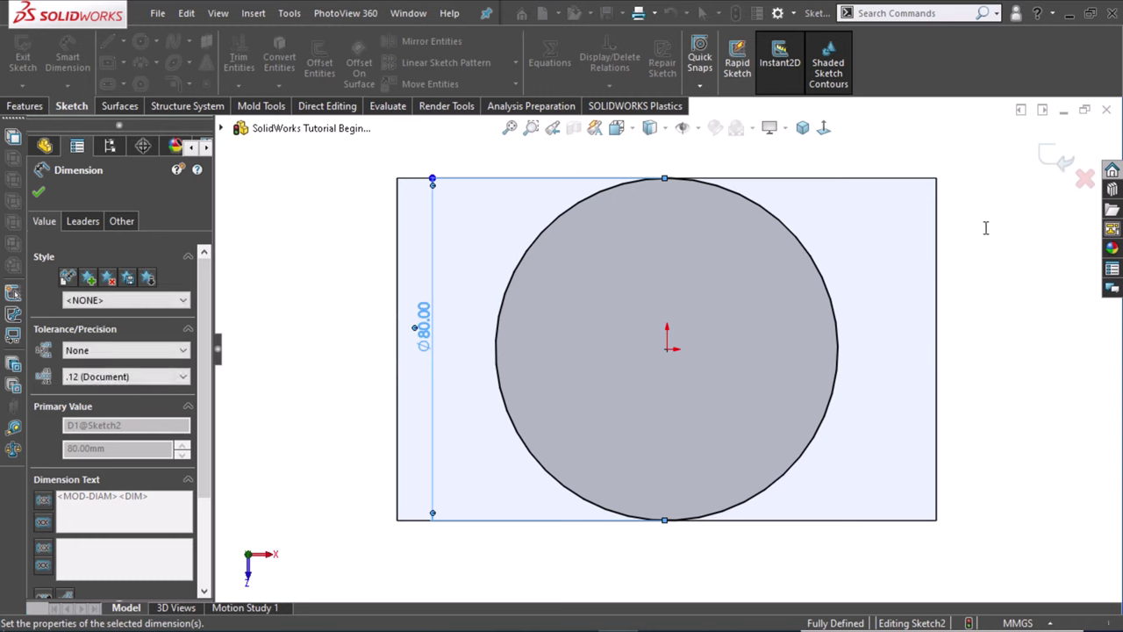
click(1015, 228)
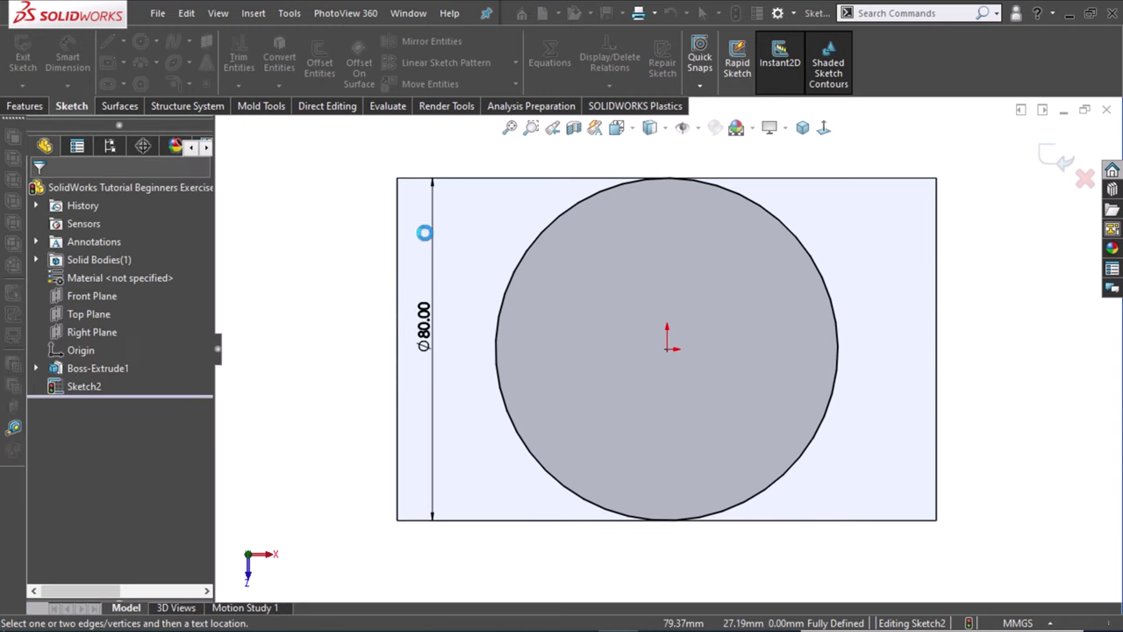
click(25, 106)
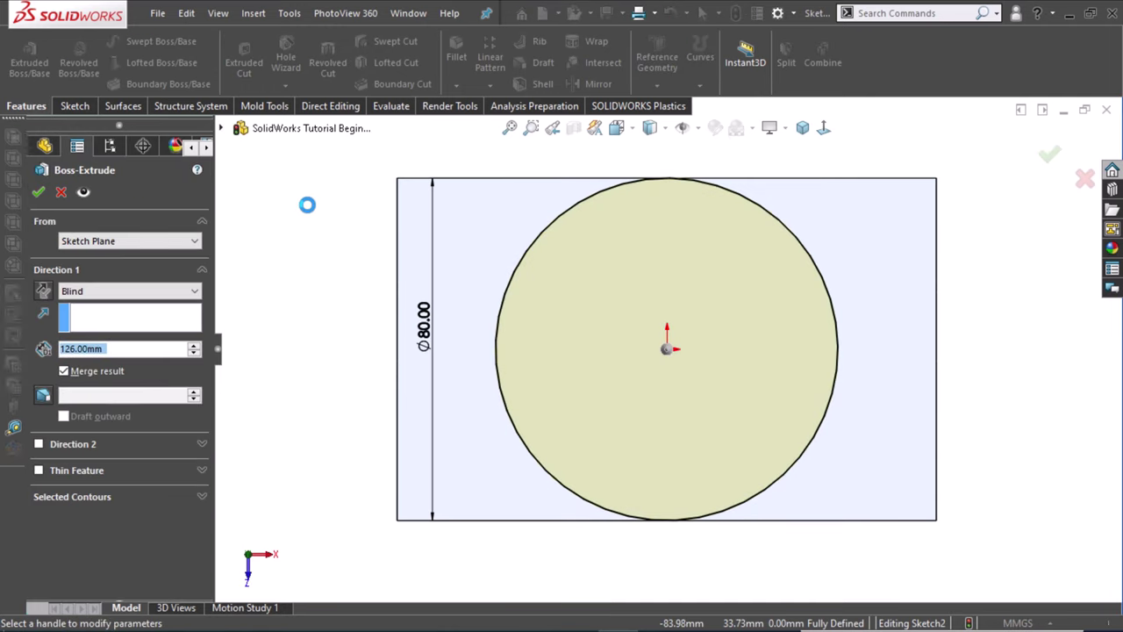
Step: Extrude the Ø80 mm circle 21 mm blind into a cylindrical boss
text(21)
key(Return)
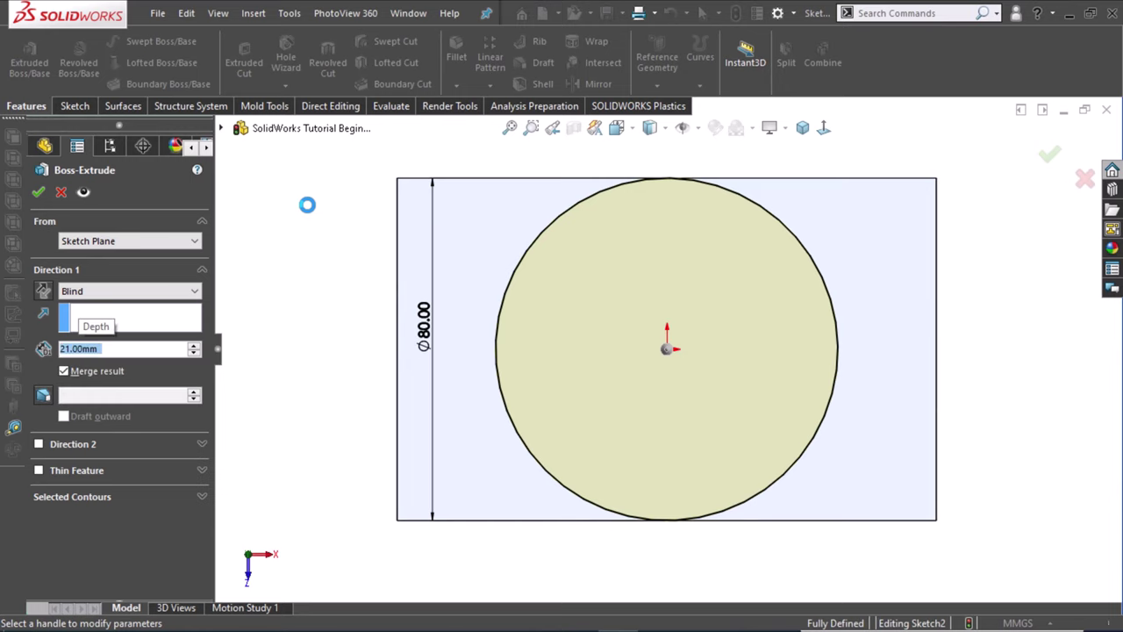
middle_drag(346, 379, 347, 229)
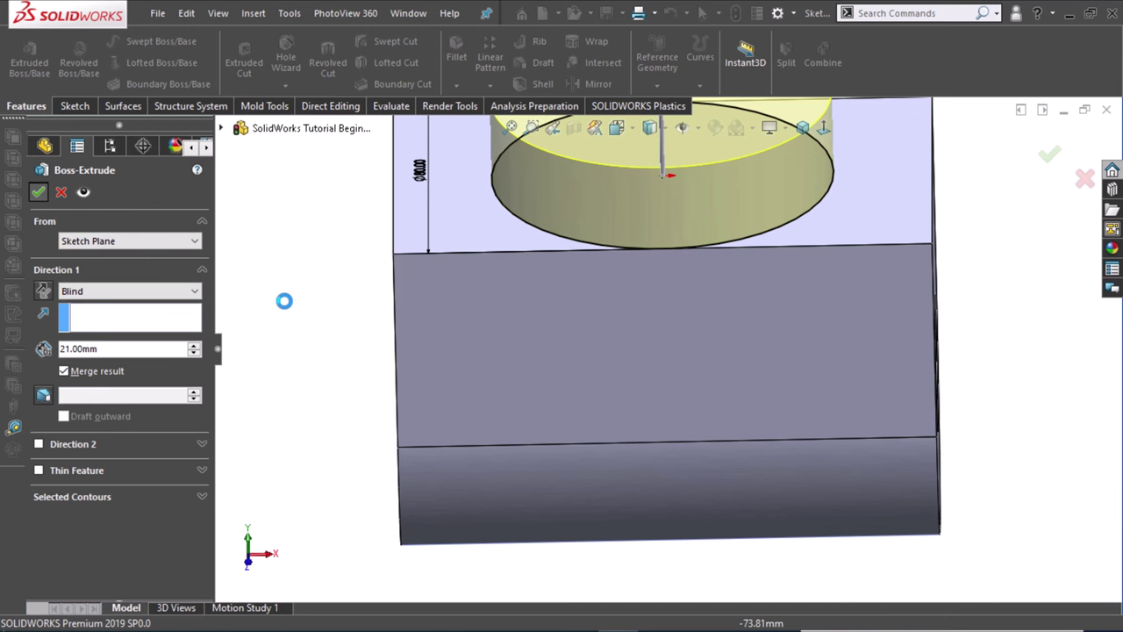
key(Return)
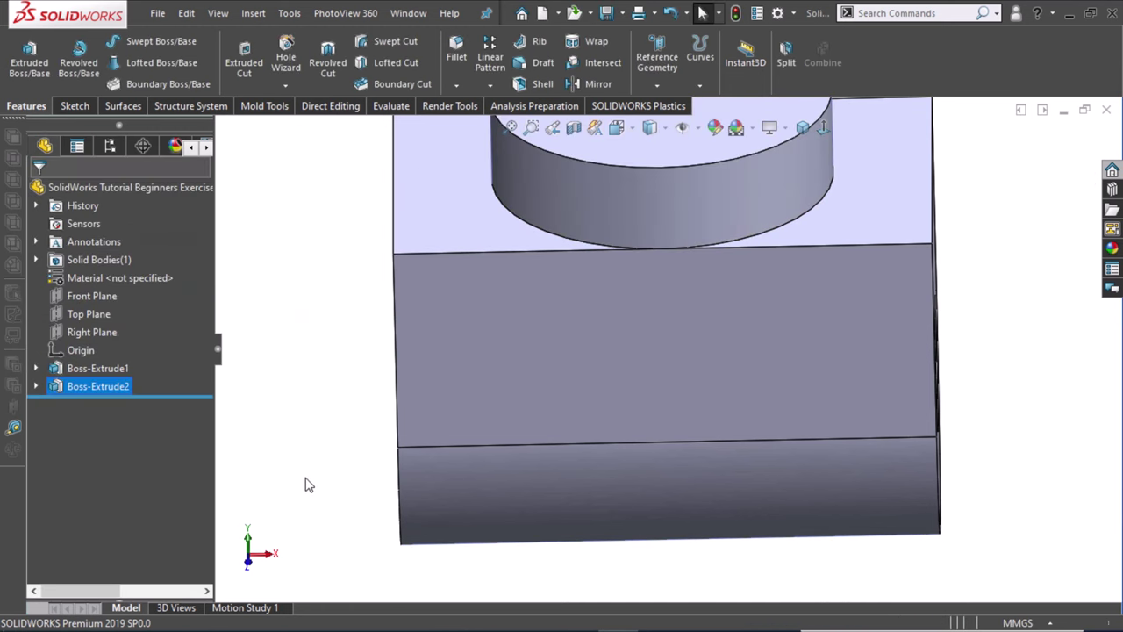
key(f)
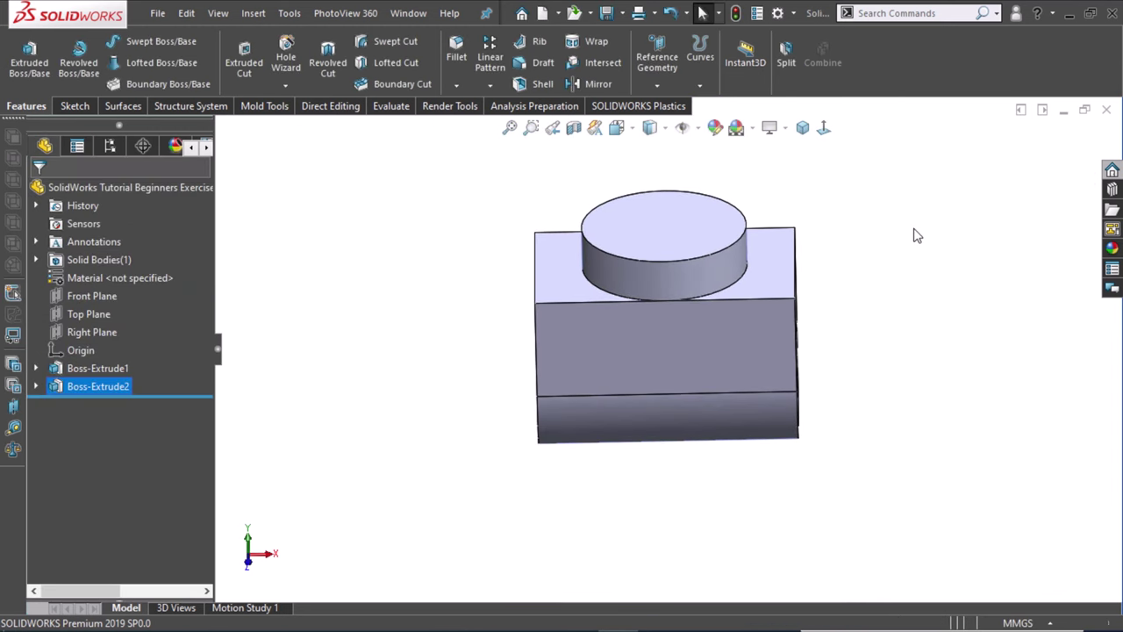
click(865, 250)
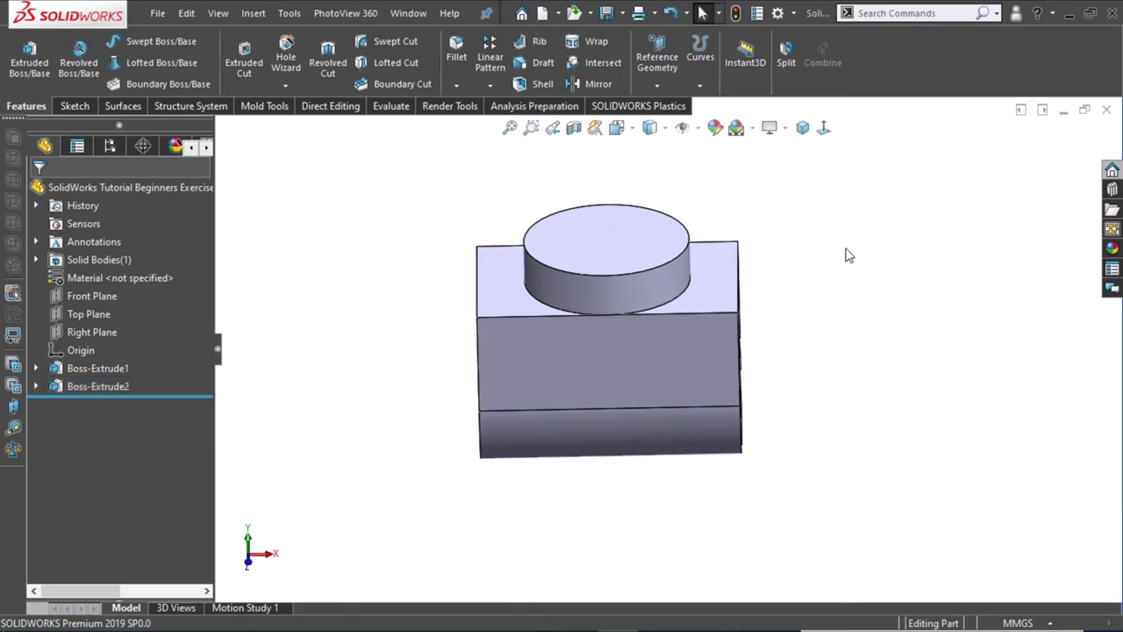
mouse_move(849, 255)
middle_down()
mouse_move(849, 288)
mouse_move(816, 291)
mouse_move(815, 313)
middle_up()
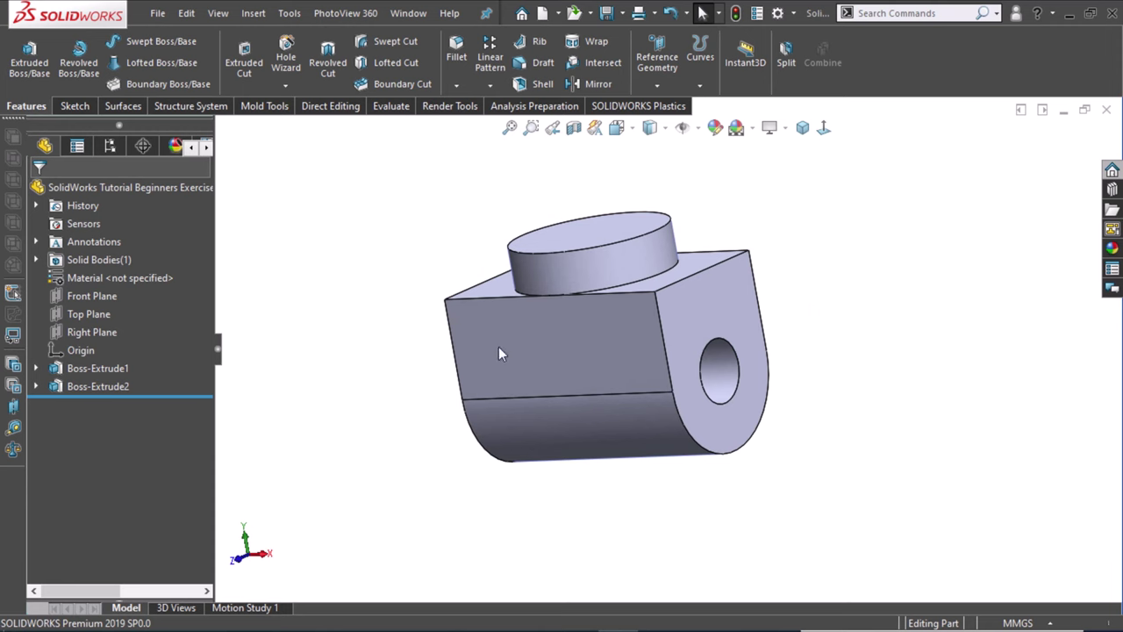
Step: Open a new sketch on the Front Plane, viewed face-on
click(77, 299)
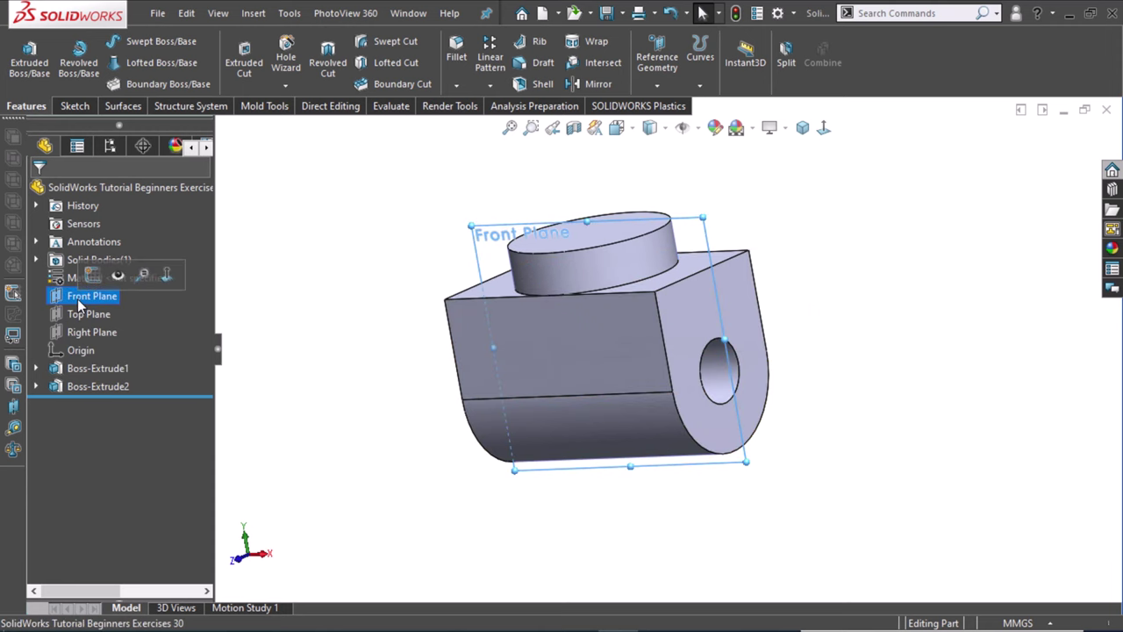
click(93, 276)
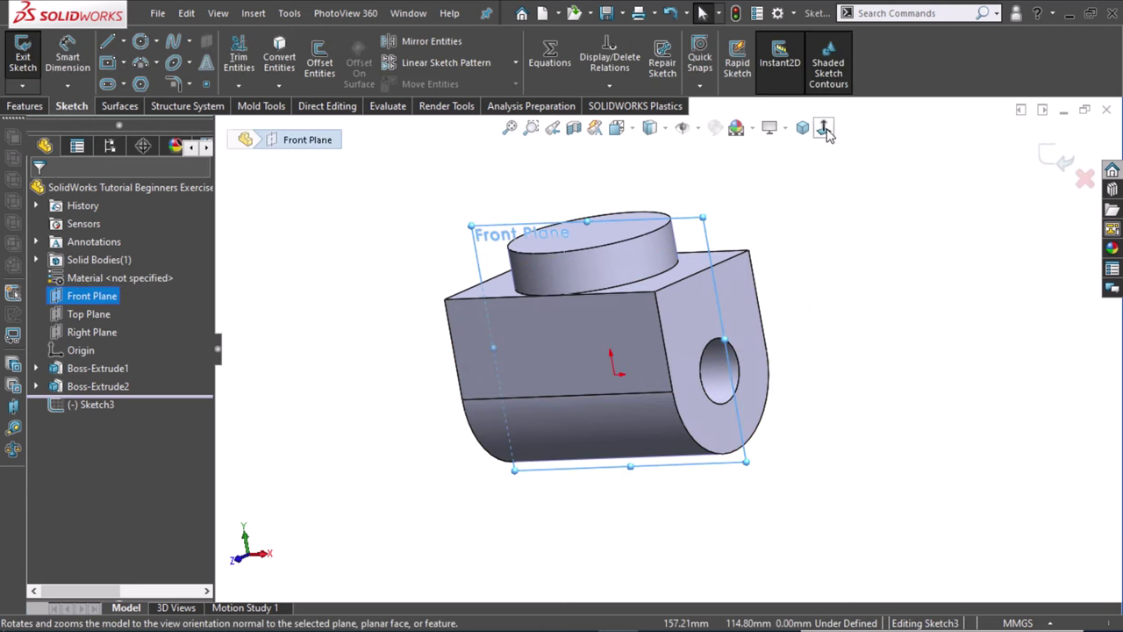
click(824, 129)
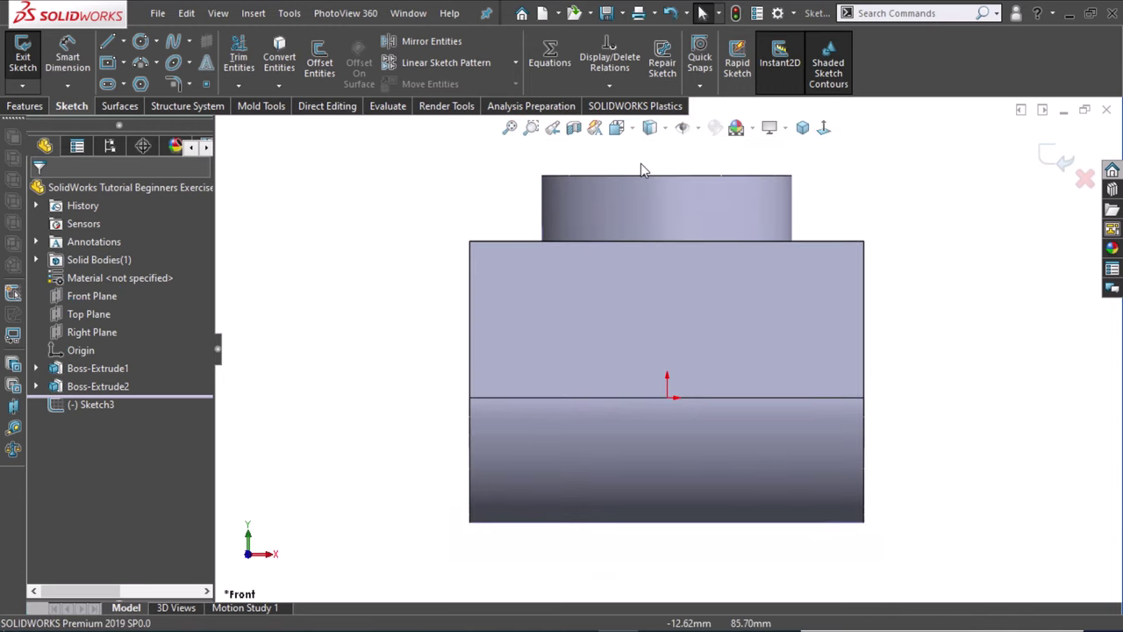
scroll(684, 172, down, 2)
scroll(727, 181, down, 2)
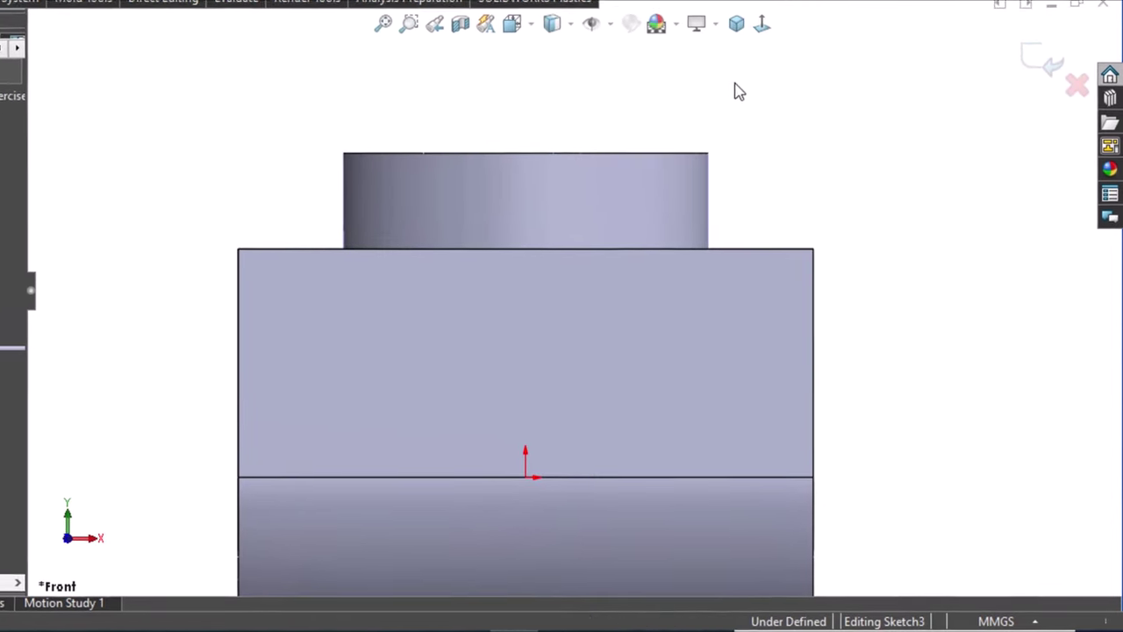
Step: Draw the closed stepped, slanted half-profile of the countersunk hole
click(515, 145)
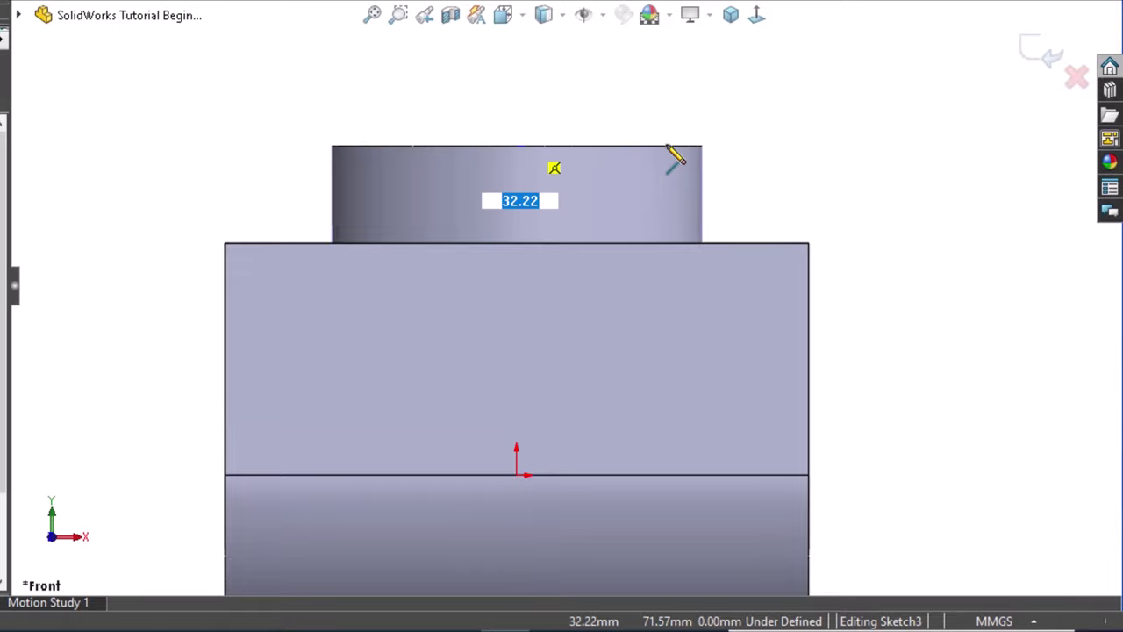
click(658, 188)
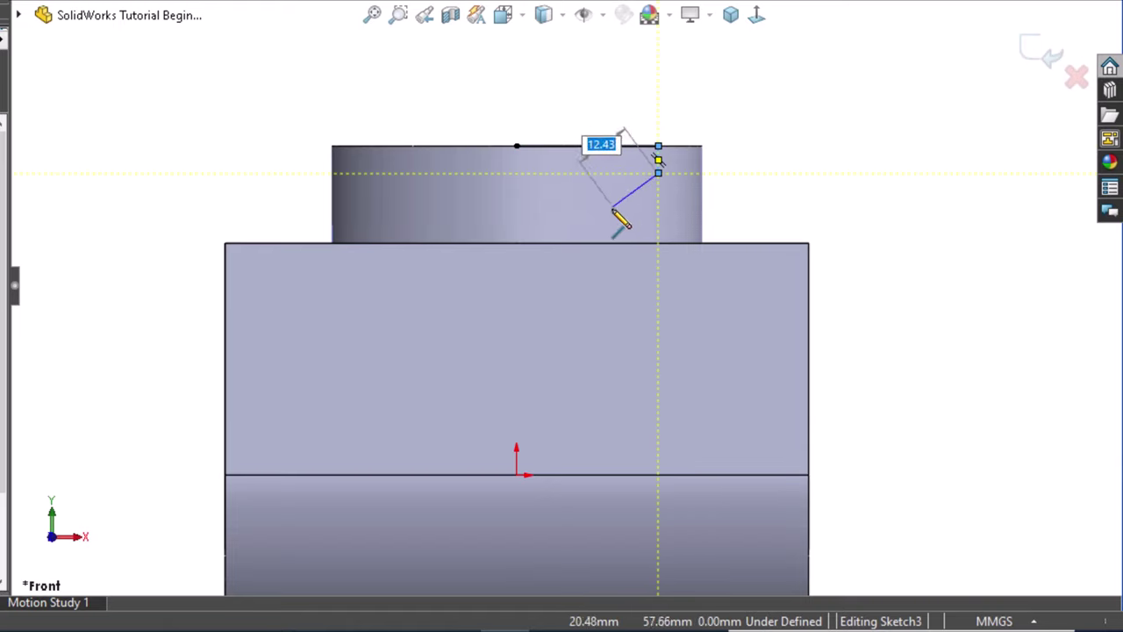
click(616, 215)
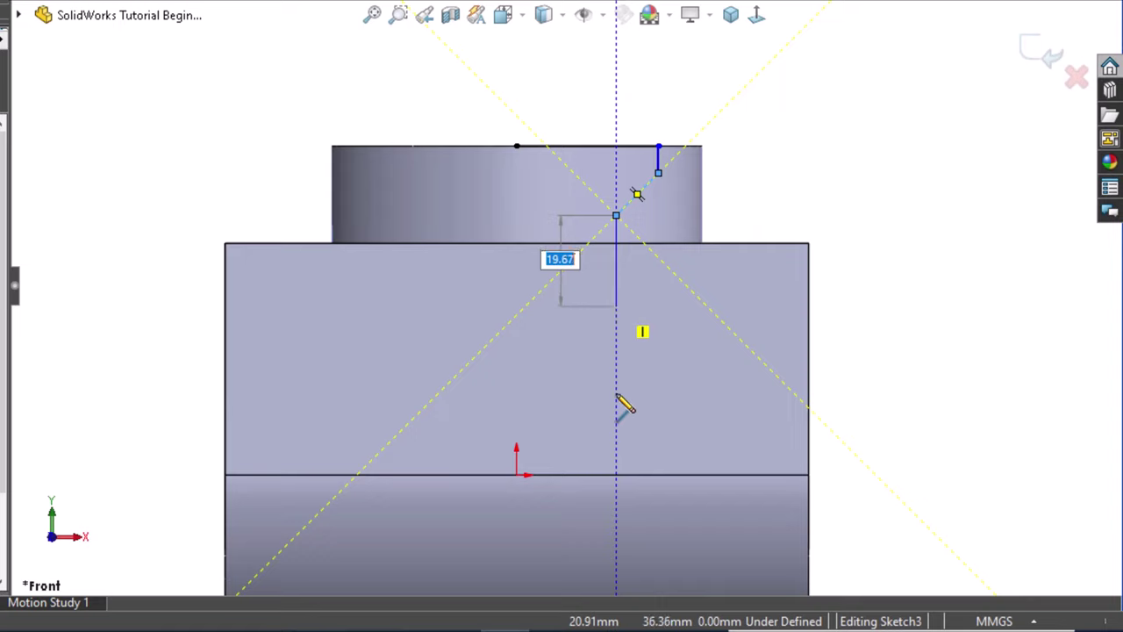
click(616, 448)
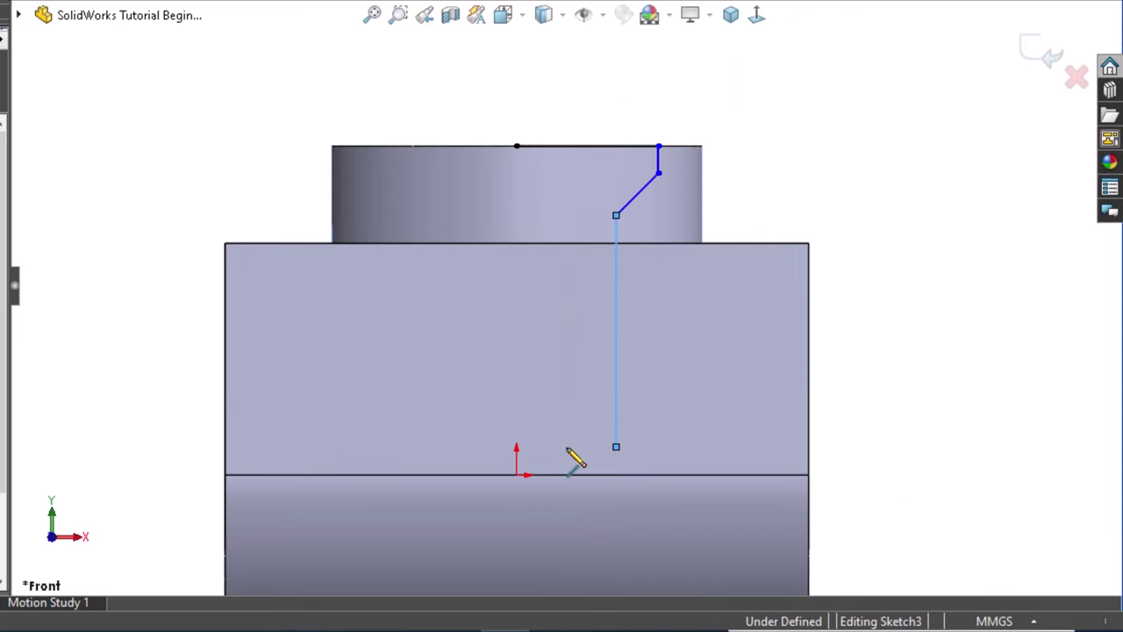
click(517, 448)
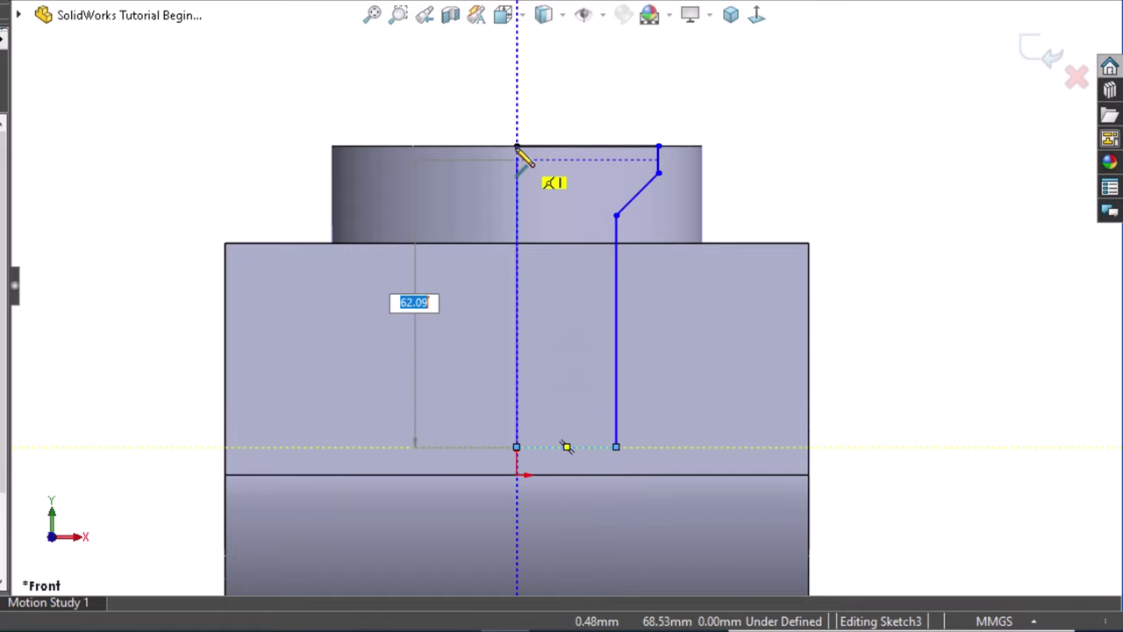
double_click(516, 147)
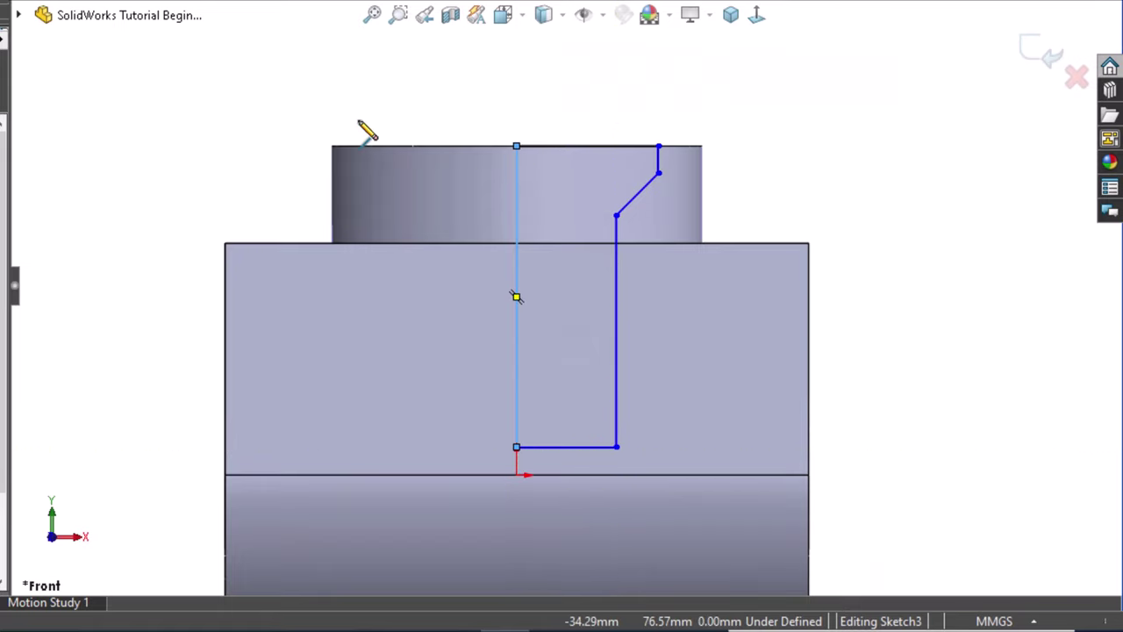
Step: Add a vertical axis line from the boss top down through the origin
click(516, 147)
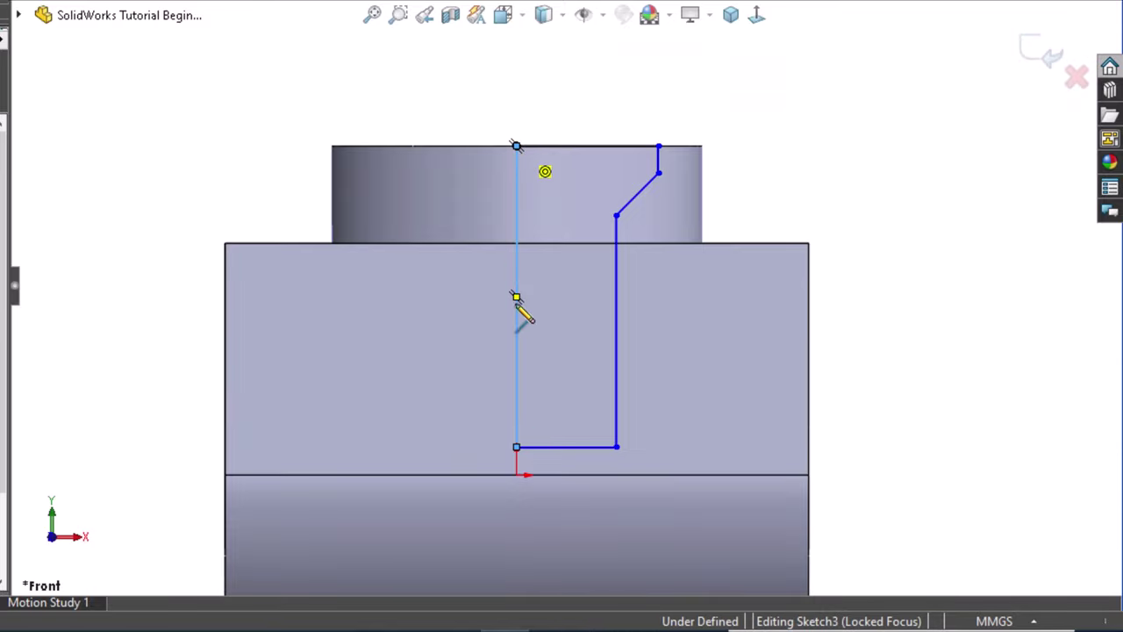
click(517, 536)
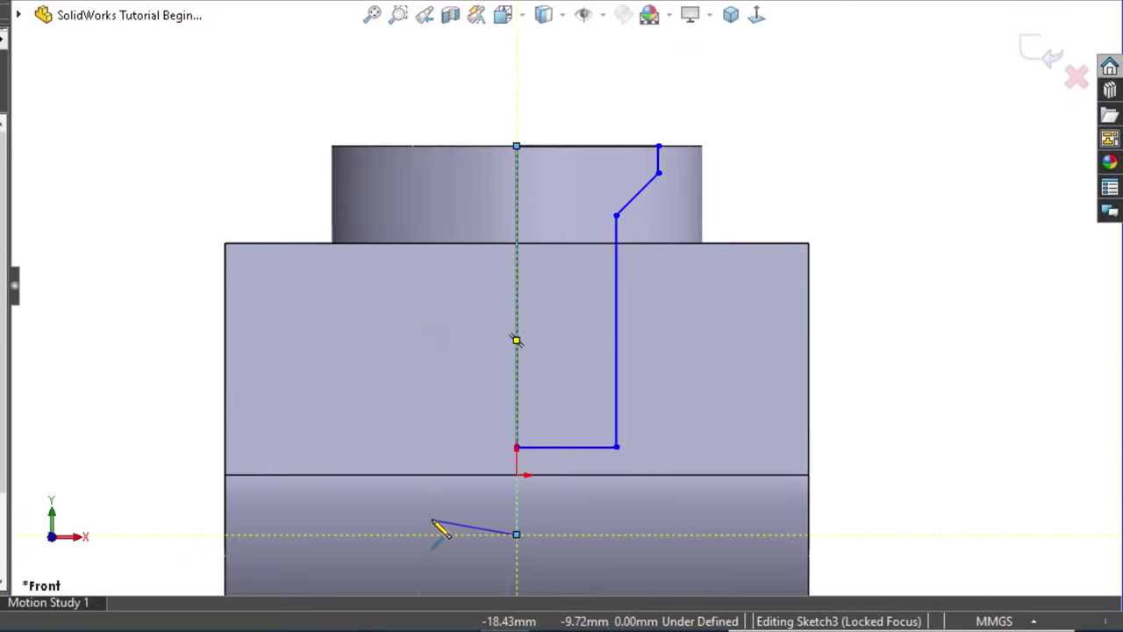
key(Escape)
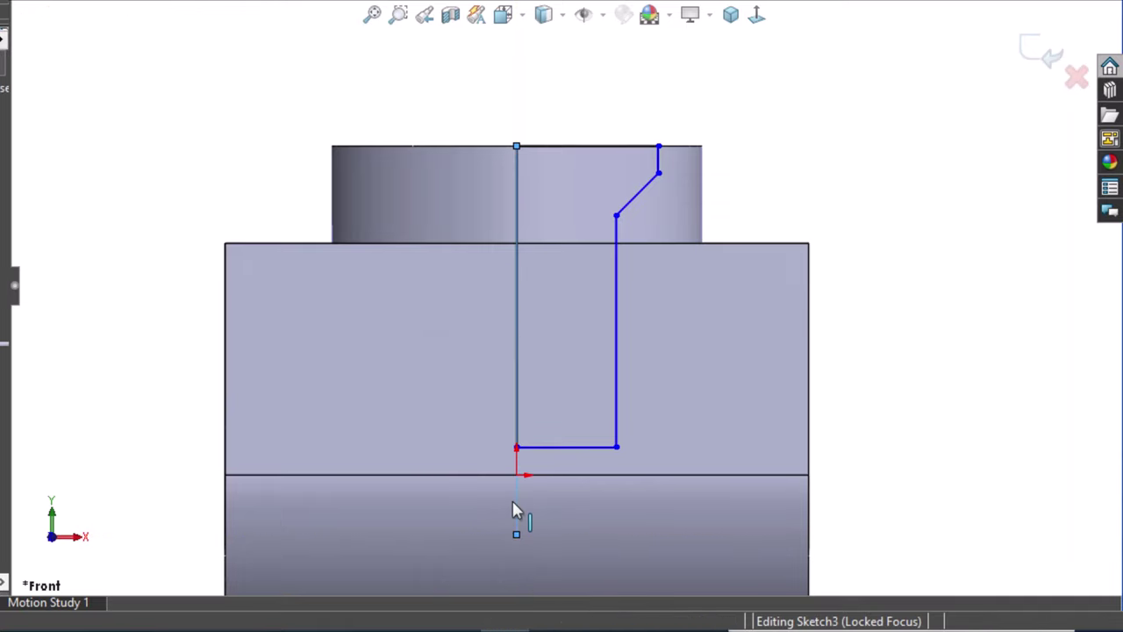
click(516, 509)
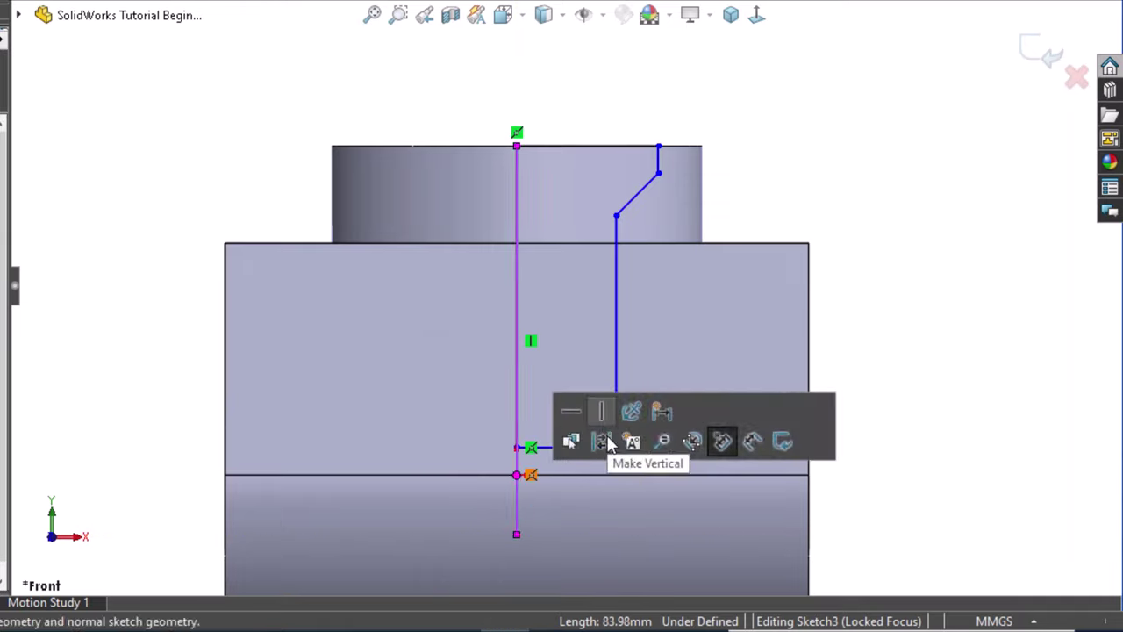
click(572, 440)
Step: Dimension the profile's top width to 61 mm from the centerline
click(922, 272)
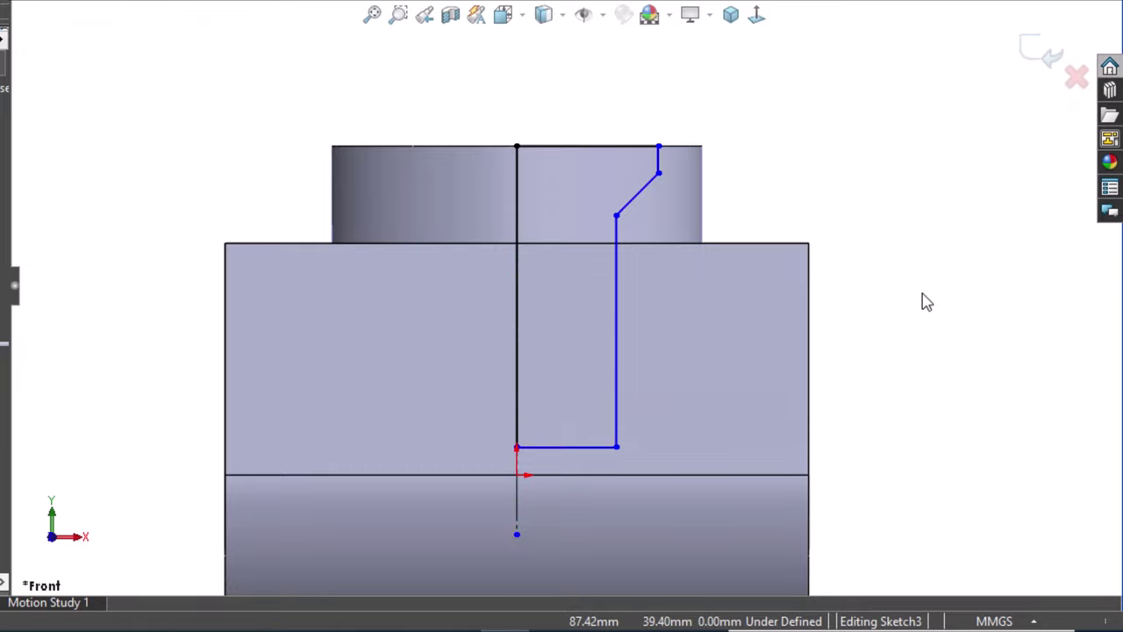
right_drag(923, 292, 918, 190)
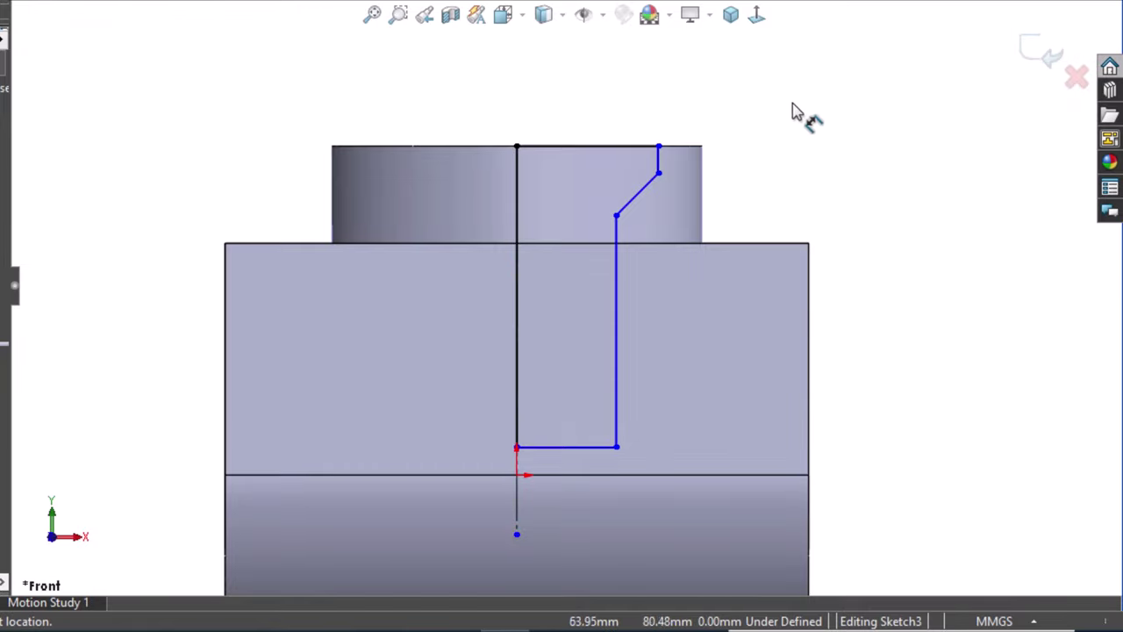
click(518, 507)
click(497, 133)
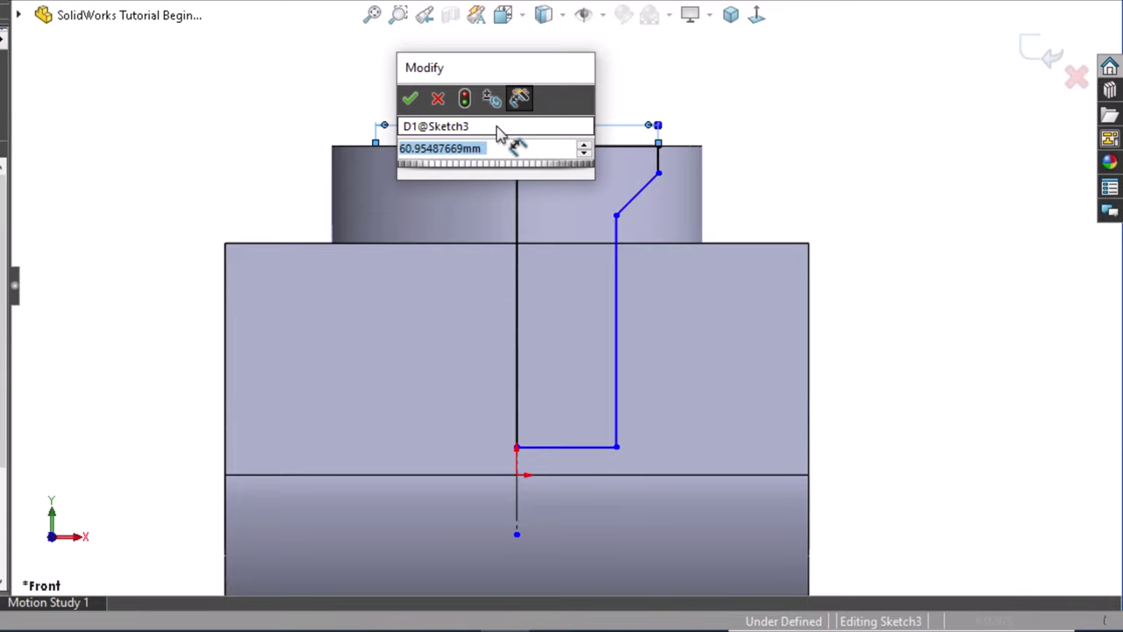
text(60.95)
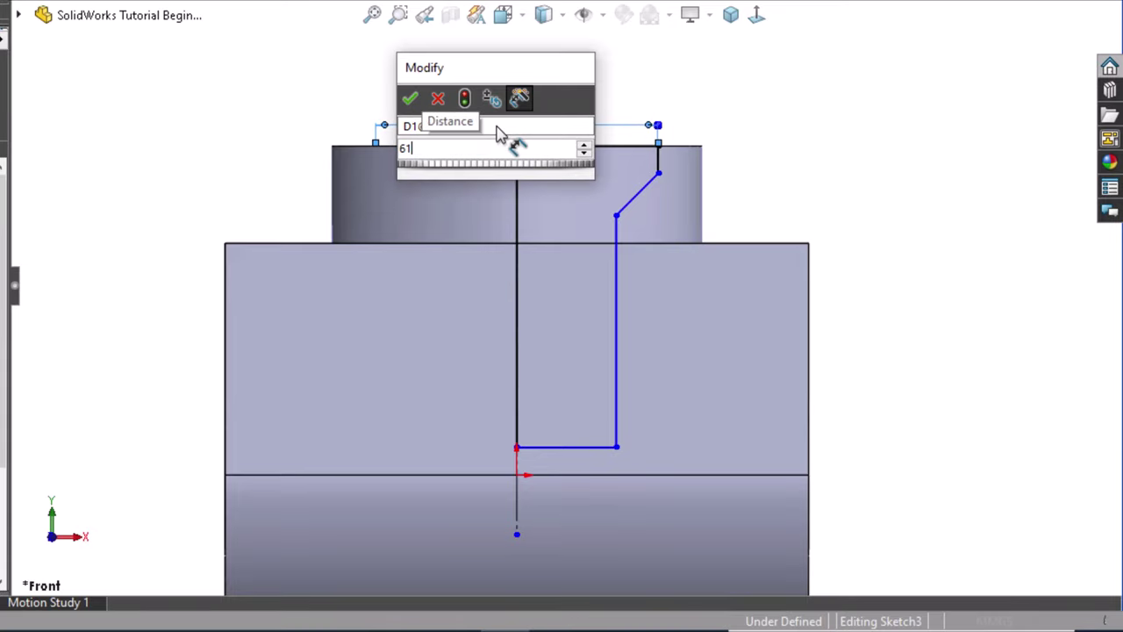
key(Return)
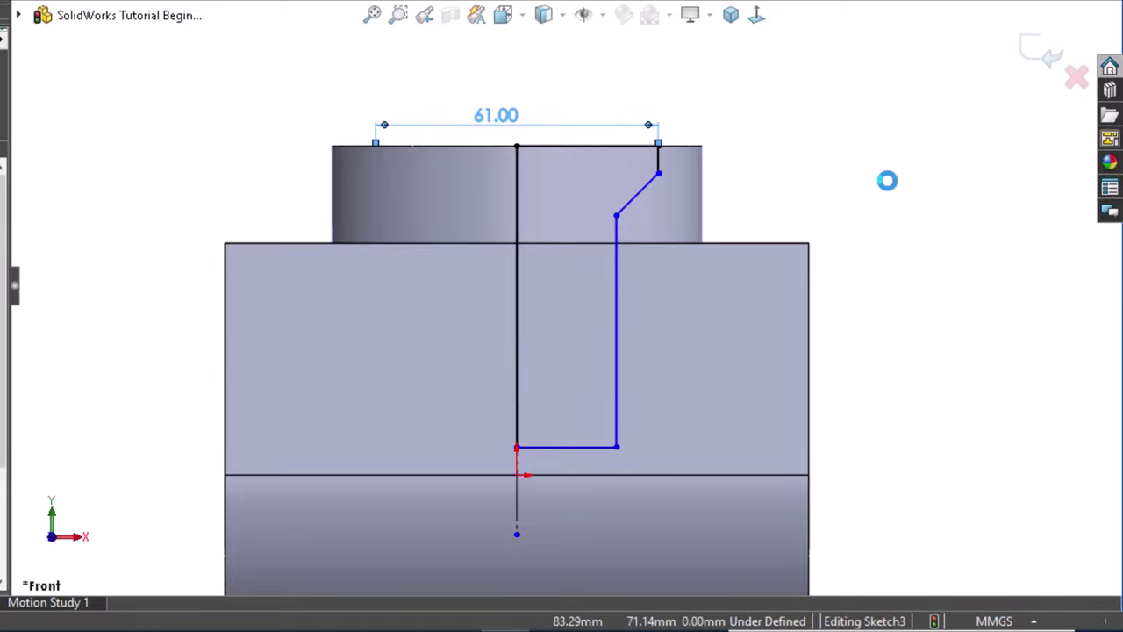
click(913, 140)
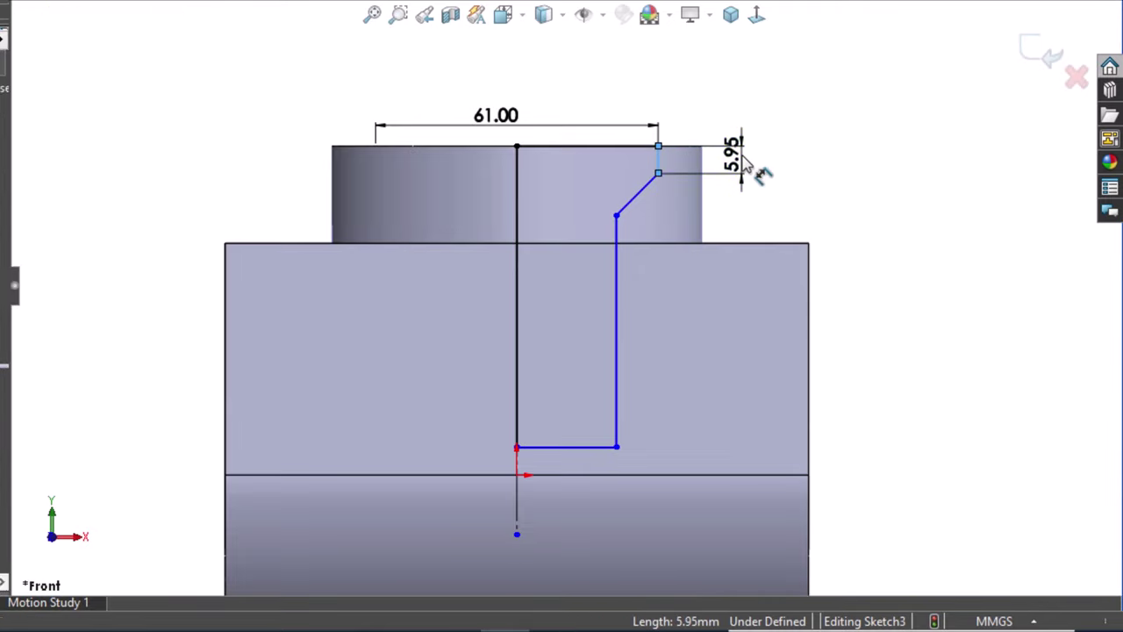
Step: Set the short step's depth to 9 mm
click(748, 165)
text(6)
key(Return)
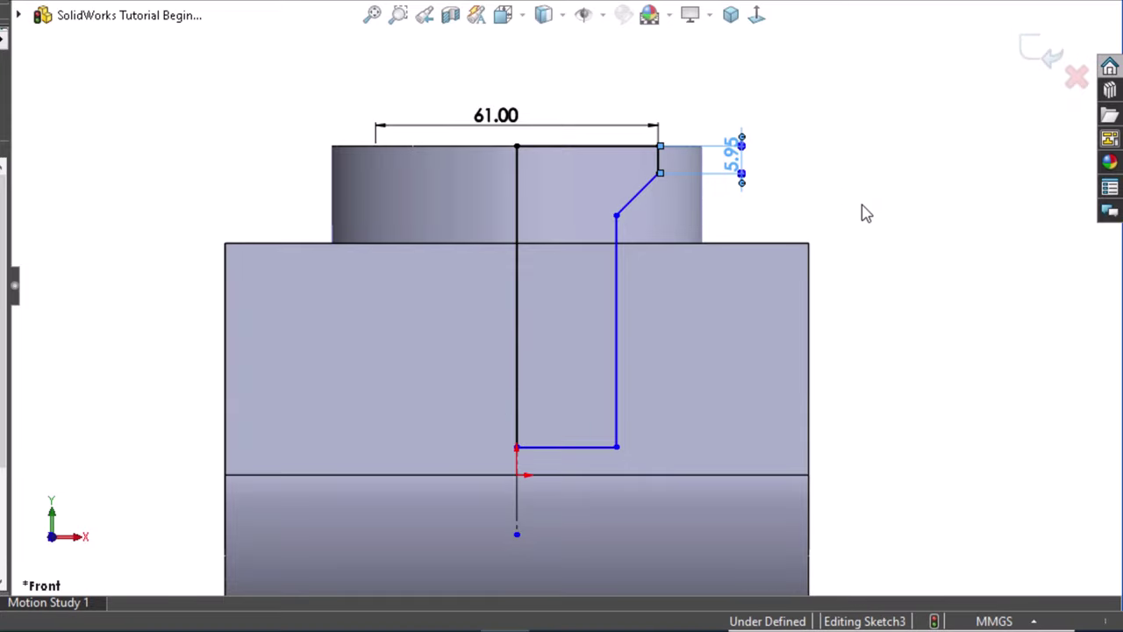
text(9)
click(907, 216)
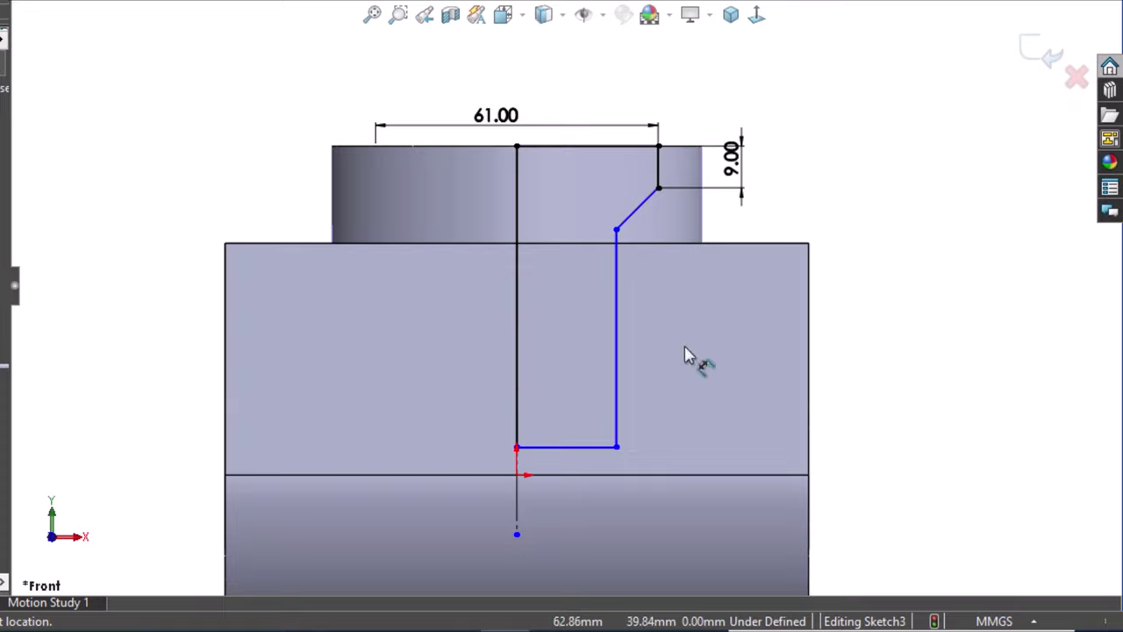
Step: Dimension the hole diameter about the centerline to 31 mm
click(617, 358)
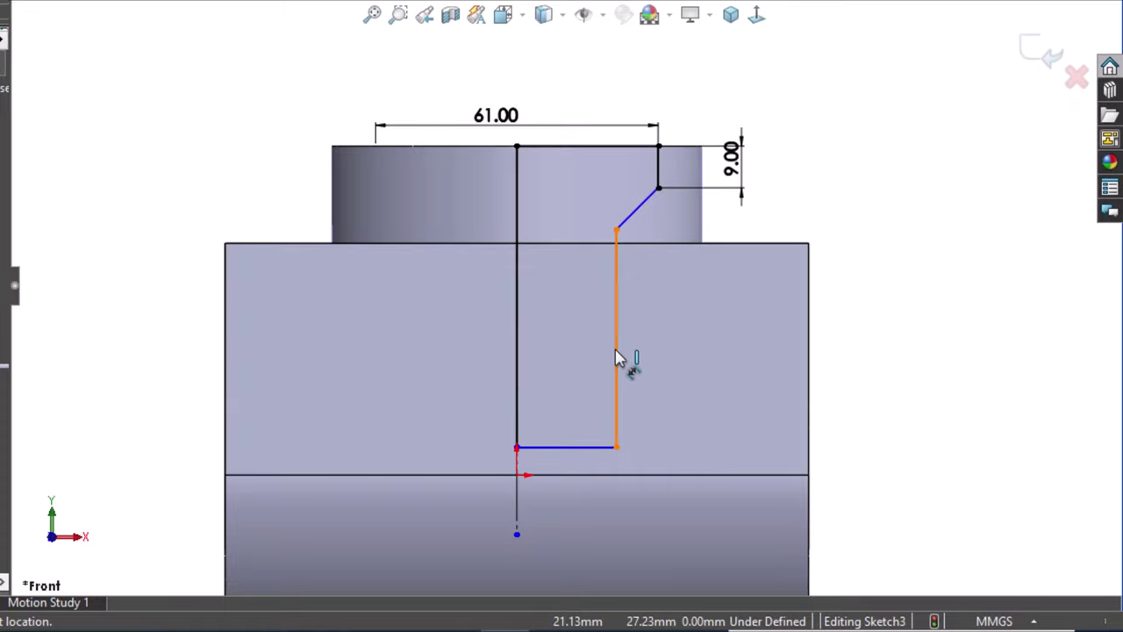
click(516, 518)
click(493, 504)
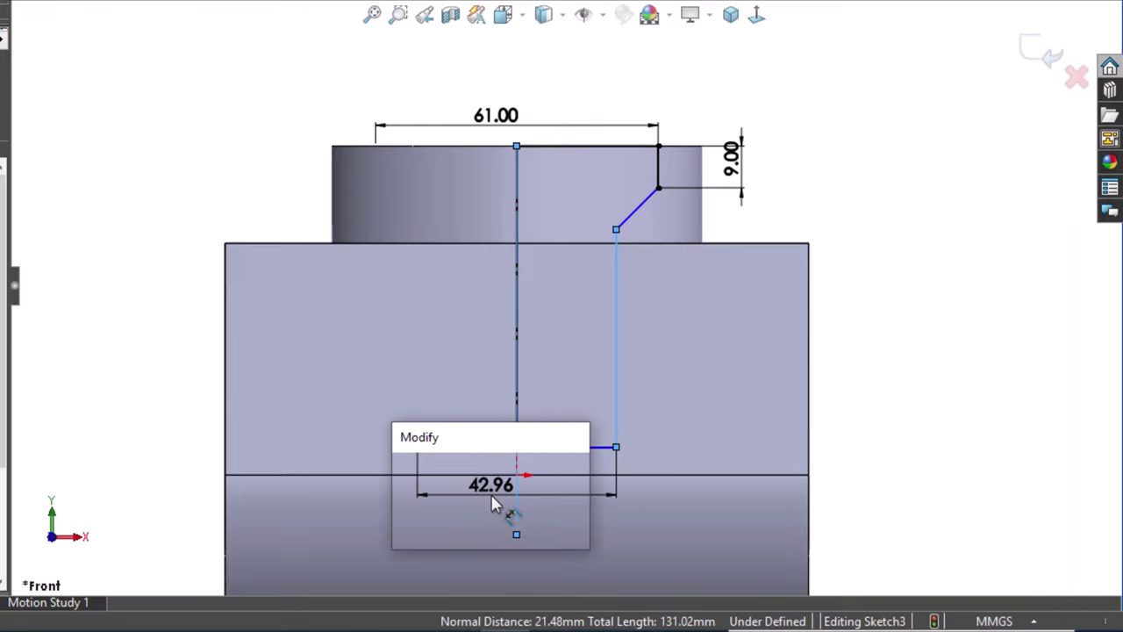
text(31)
key(Return)
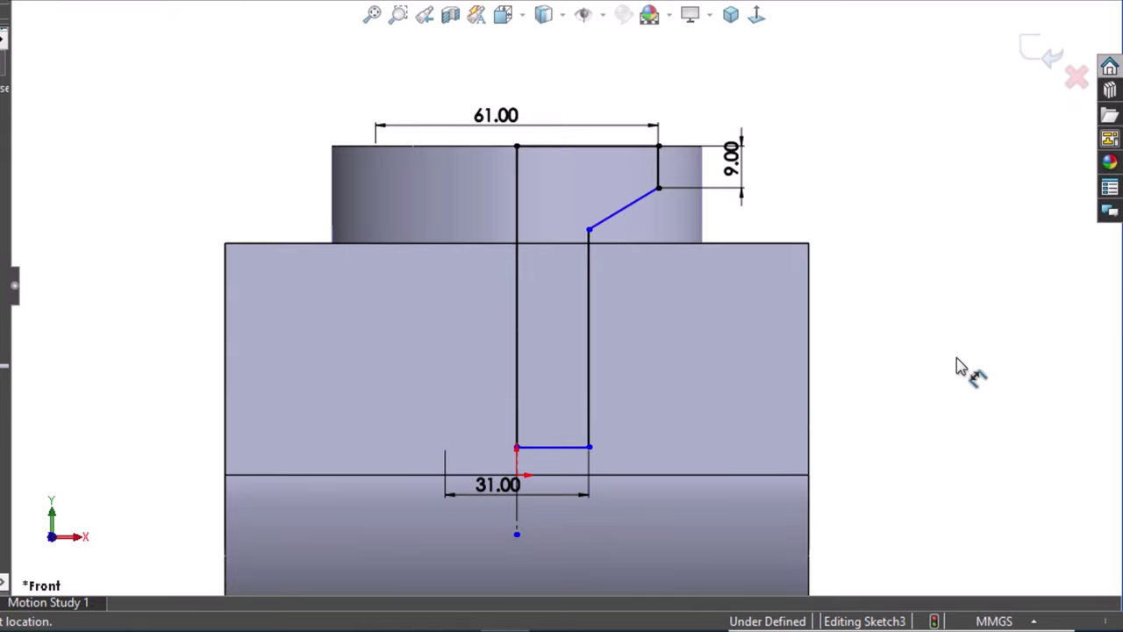
Step: Dimension the slanted countersink edge at 45° to the vertical line
scroll(827, 369, up, 1)
scroll(653, 256, down, 1)
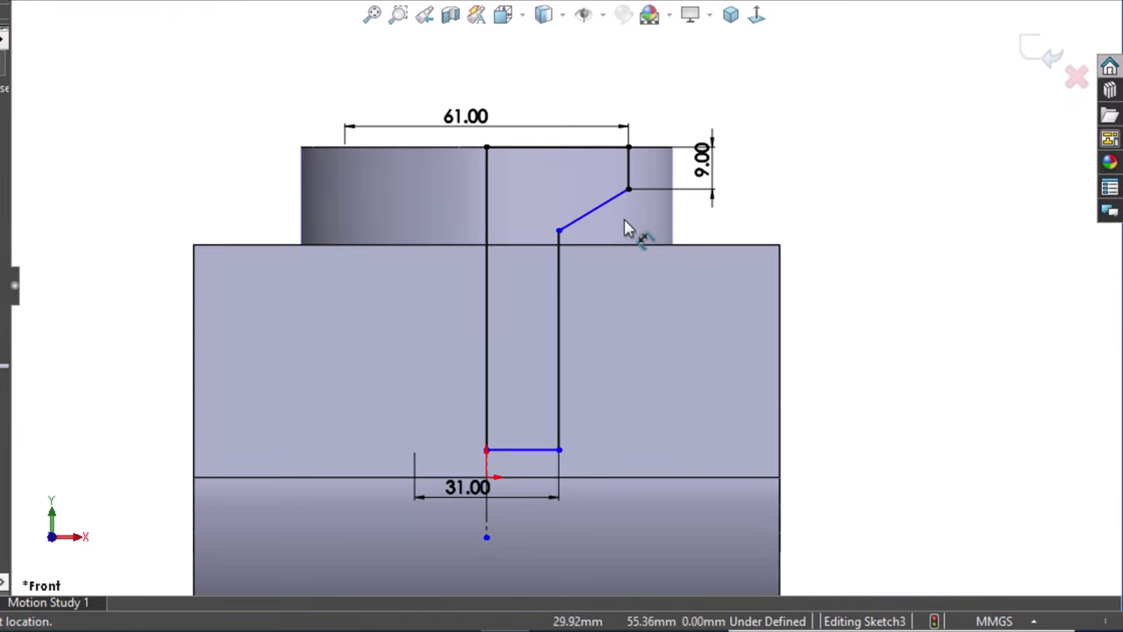
scroll(625, 226, down, 2)
scroll(625, 227, down, 1)
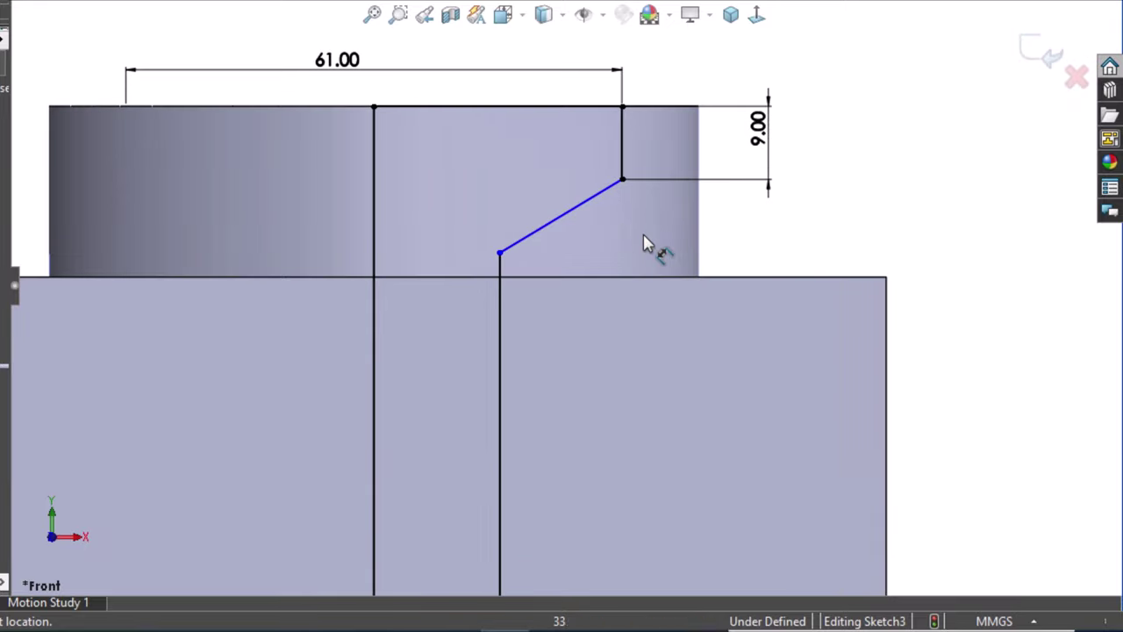
click(512, 269)
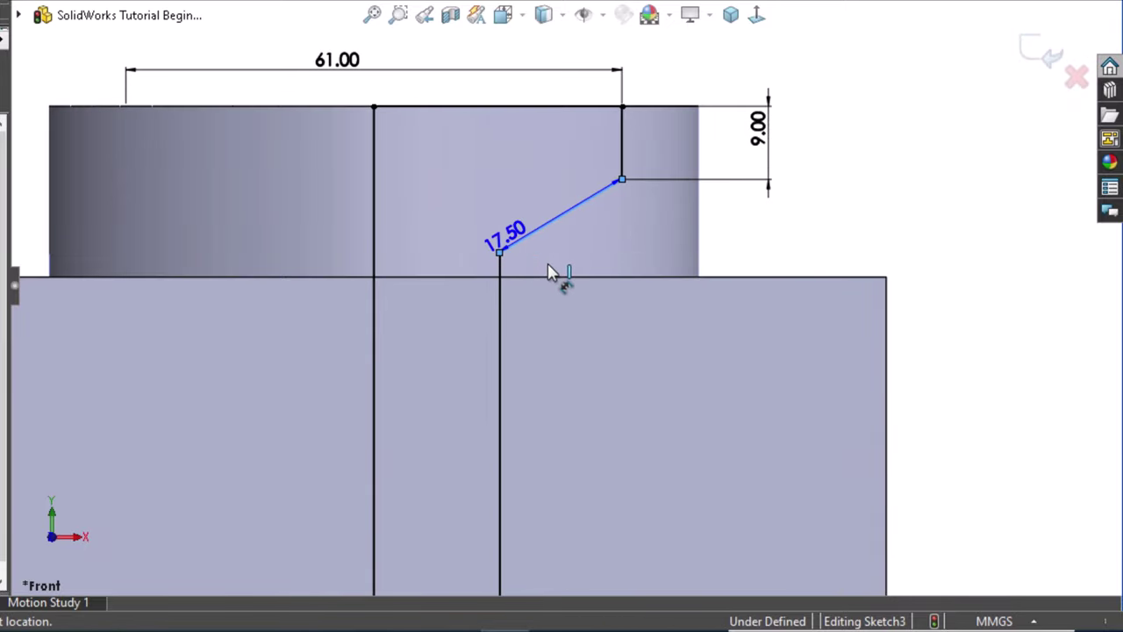
click(500, 285)
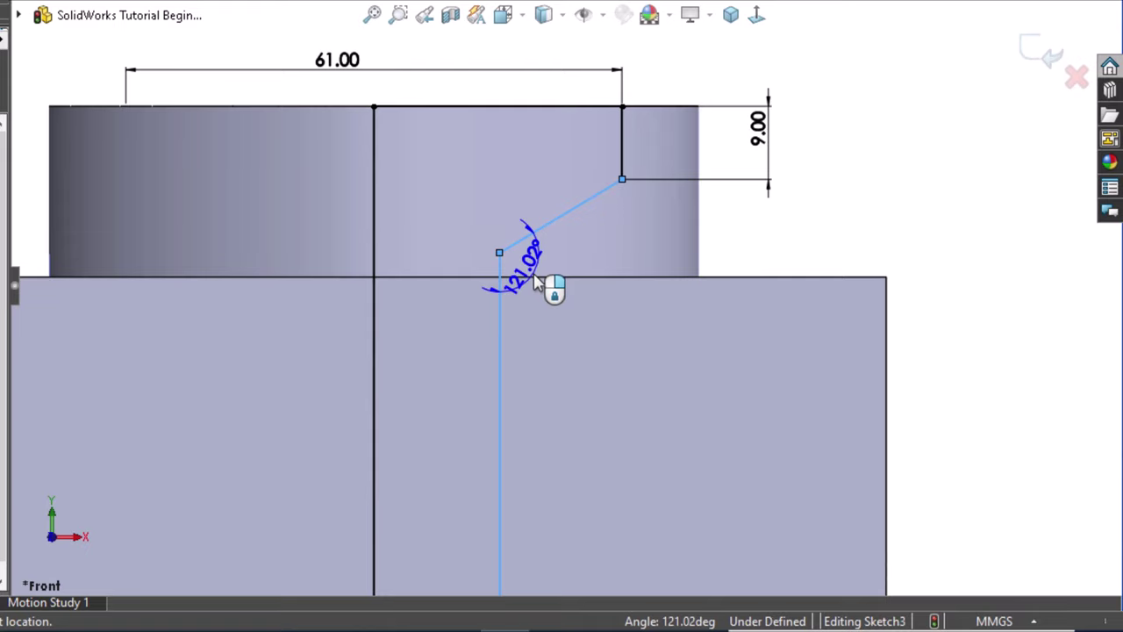
key(Escape)
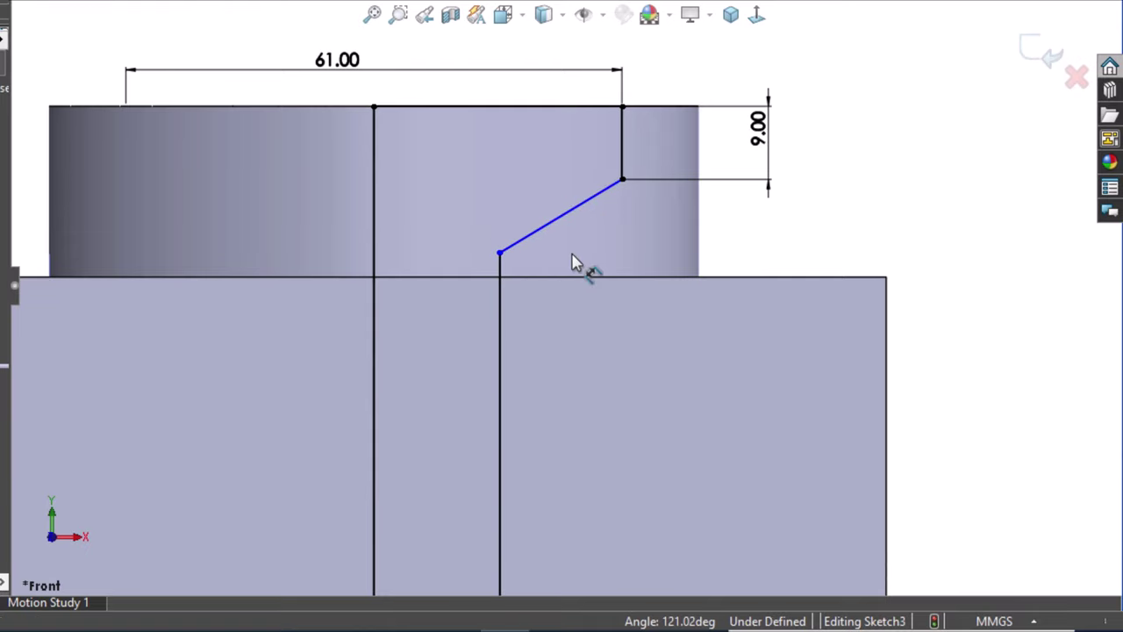
right_drag(836, 238, 847, 136)
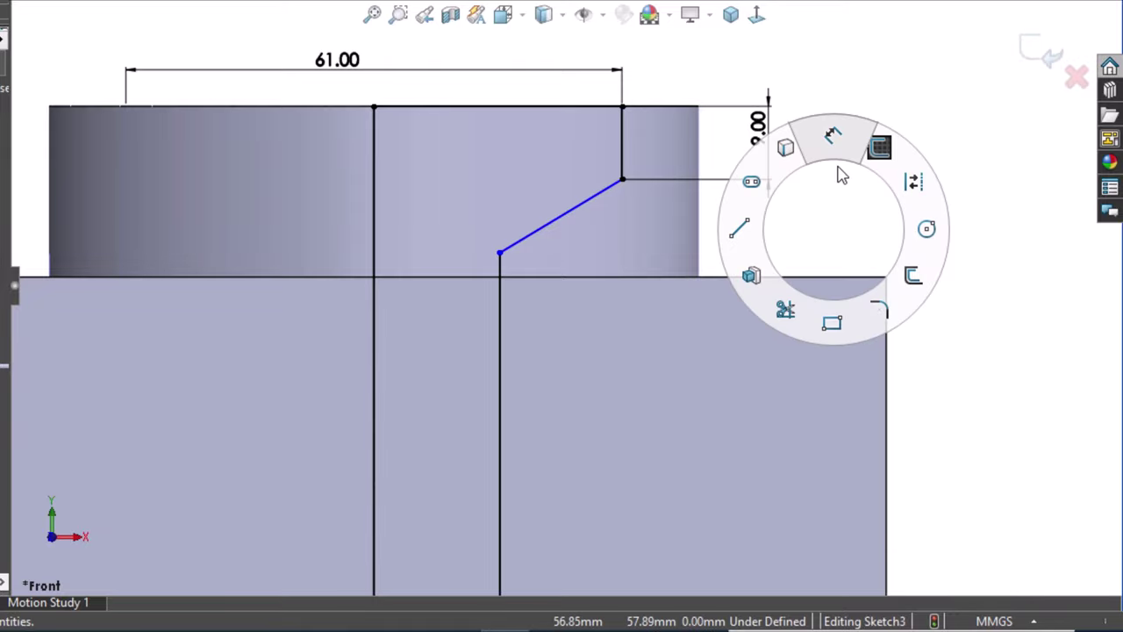
click(622, 238)
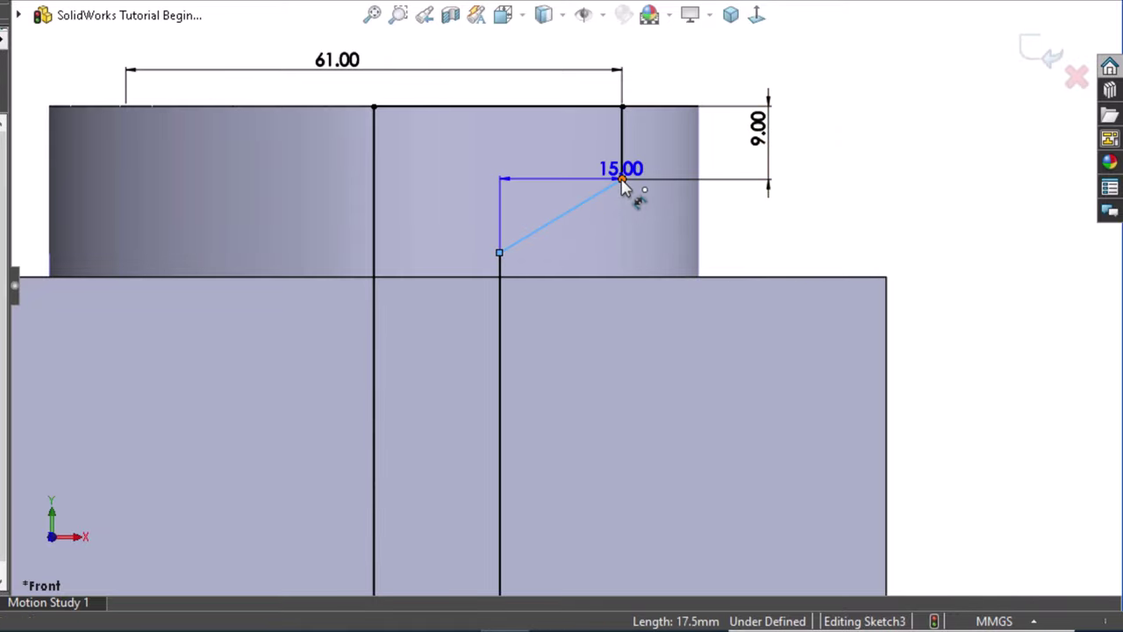
click(622, 180)
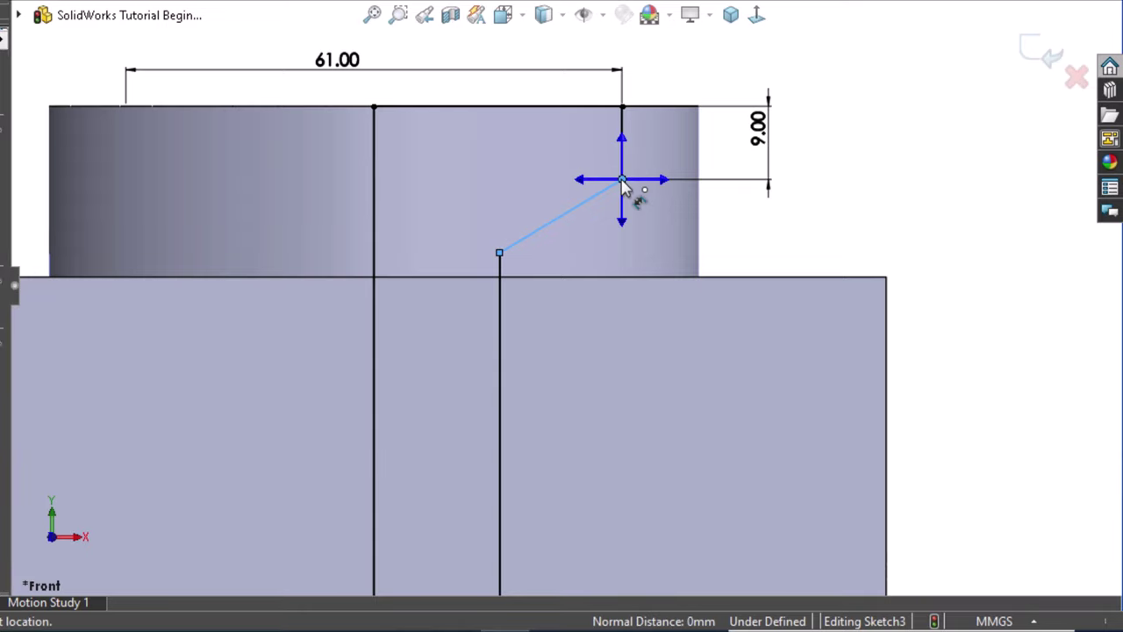
click(622, 221)
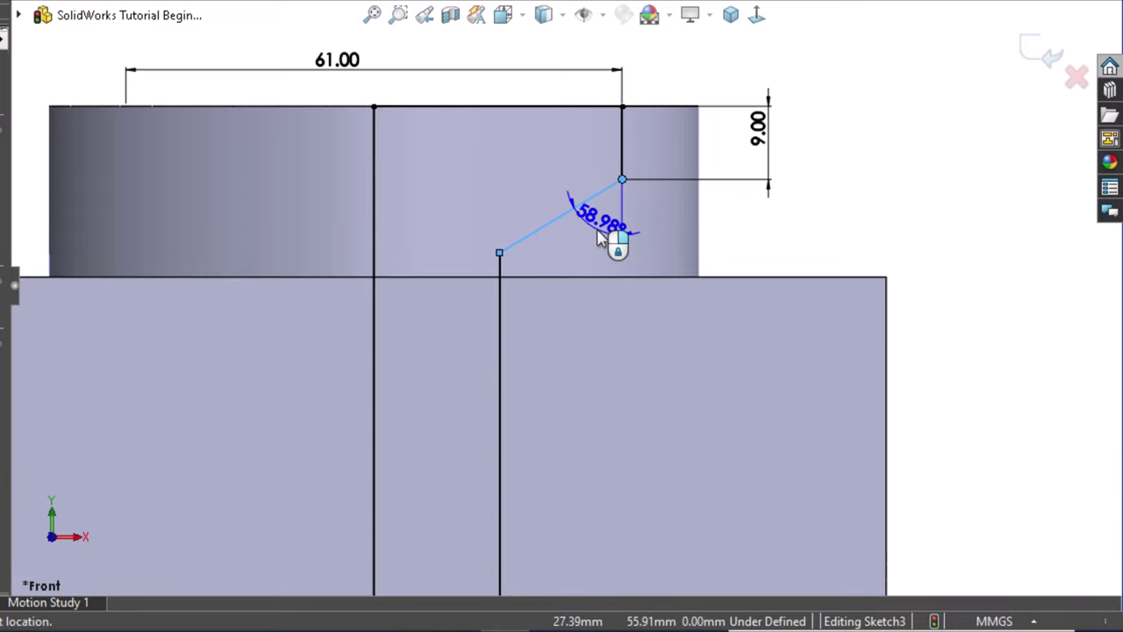
click(599, 238)
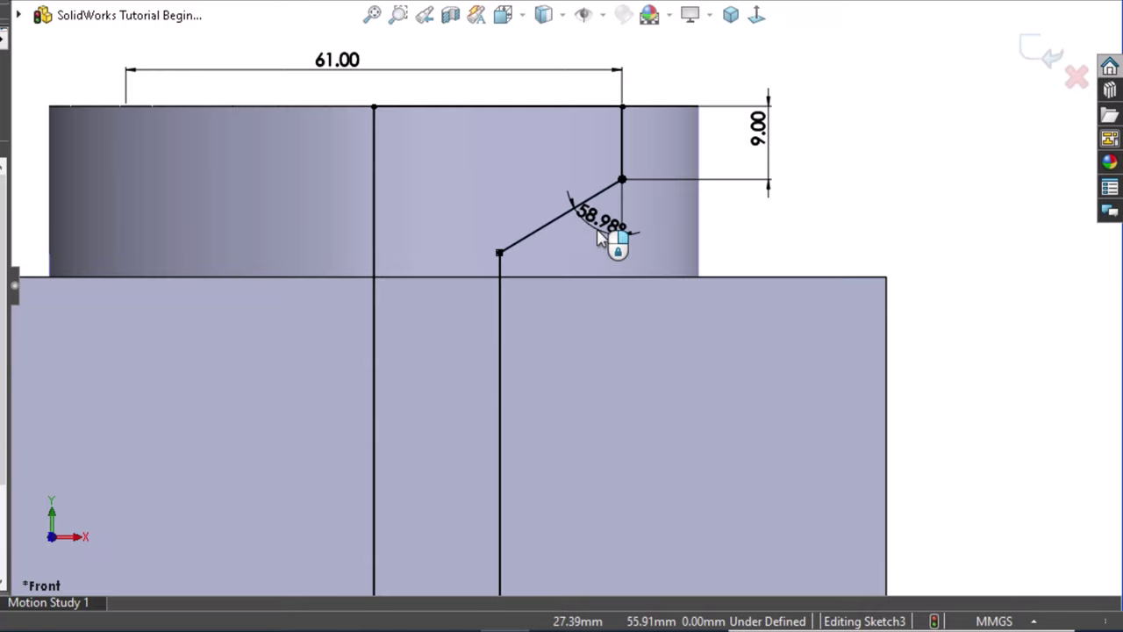
text(45)
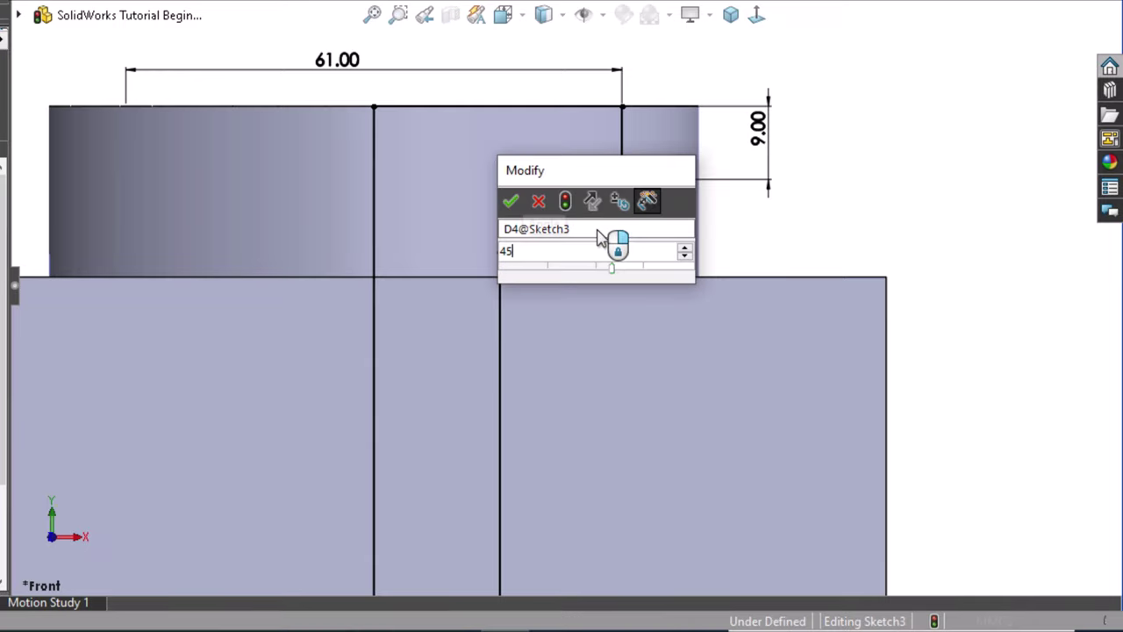
key(Escape)
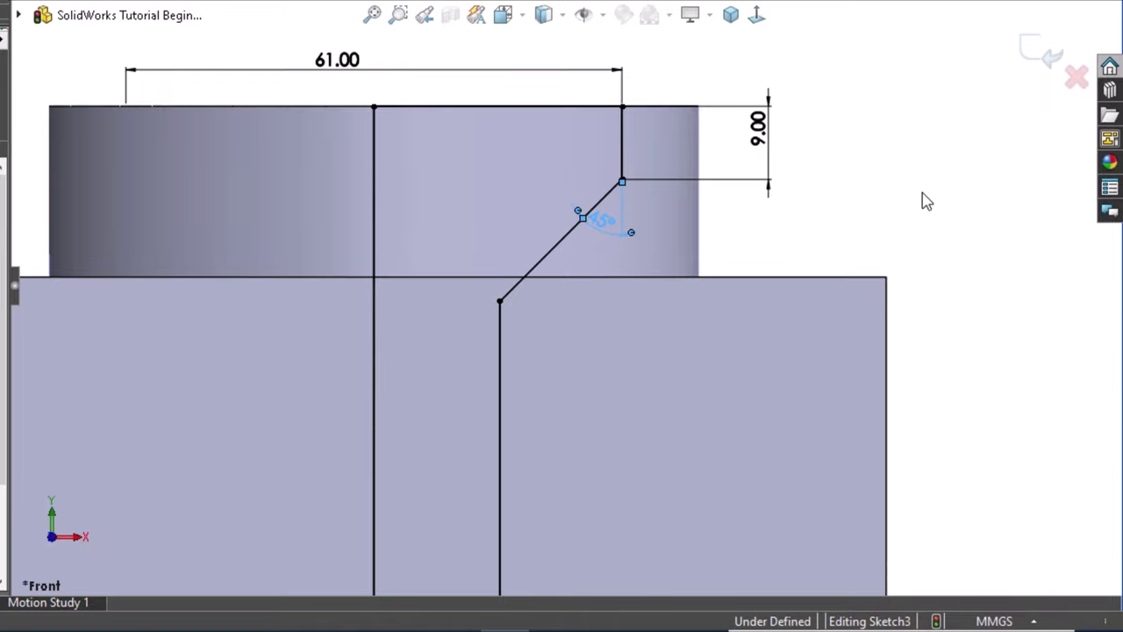
Step: Revolve-cut the profile 360° about the centerline to form the countersunk hole
key(z)
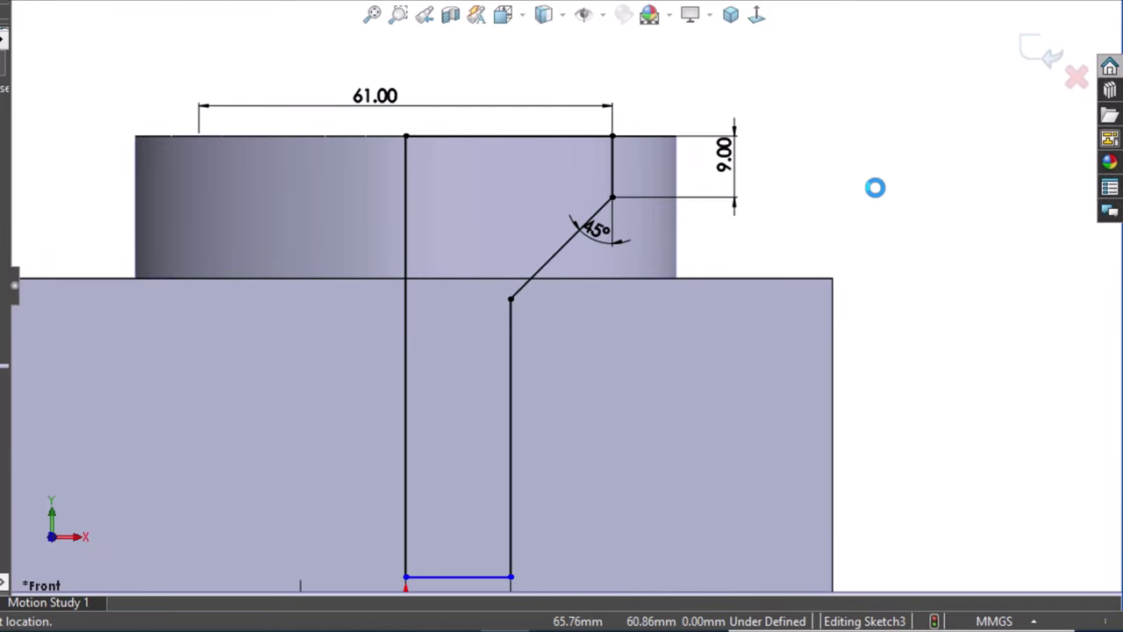
key(z)
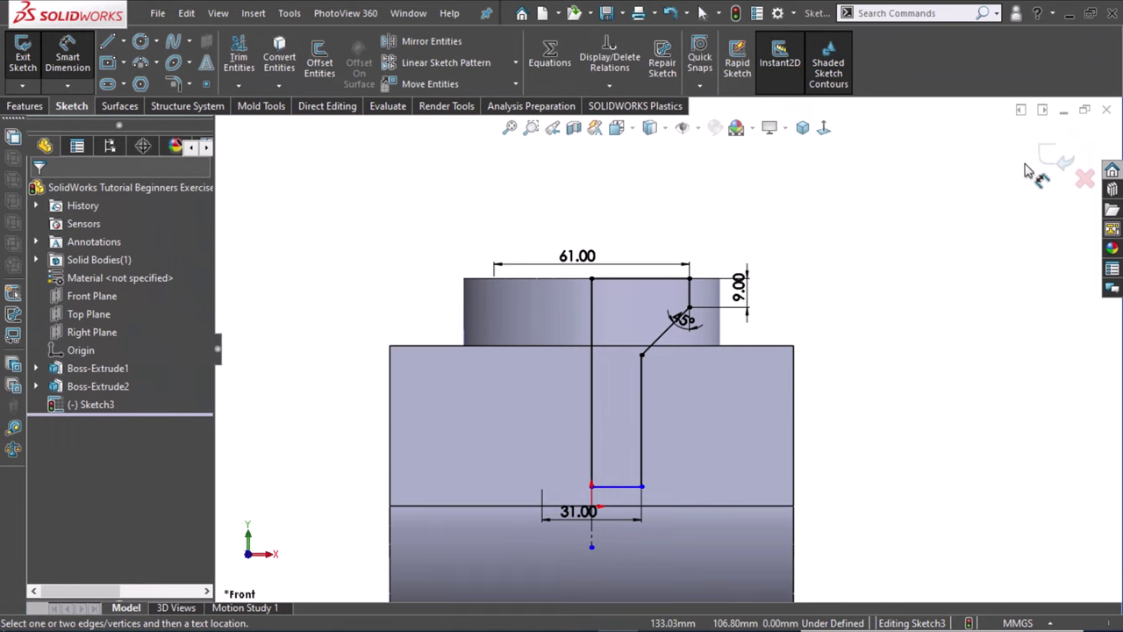
click(31, 109)
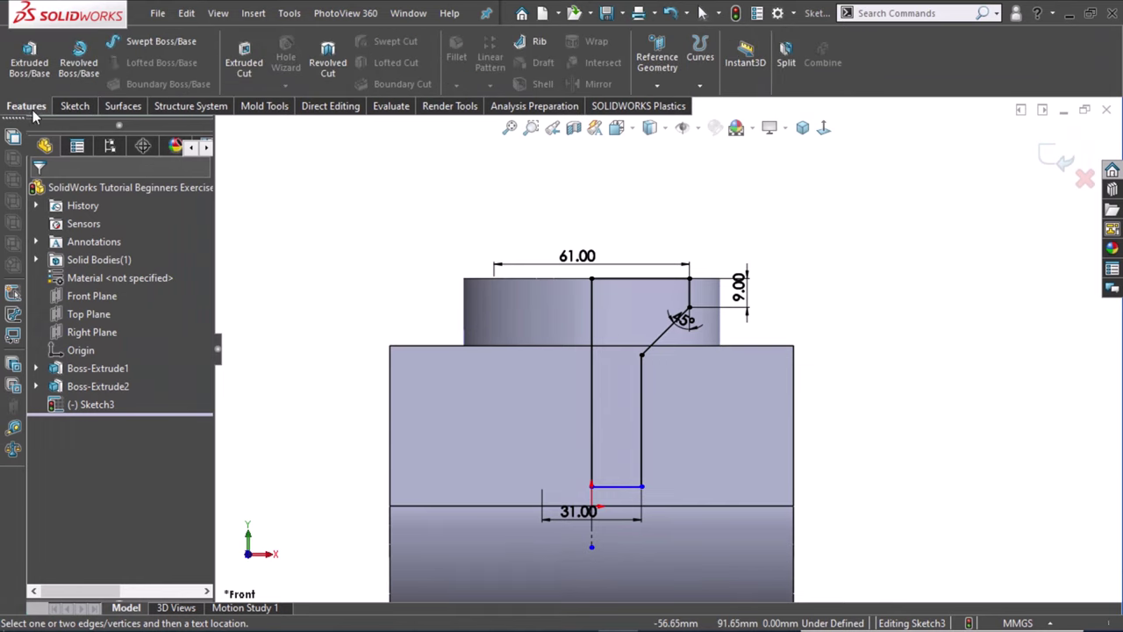
click(327, 58)
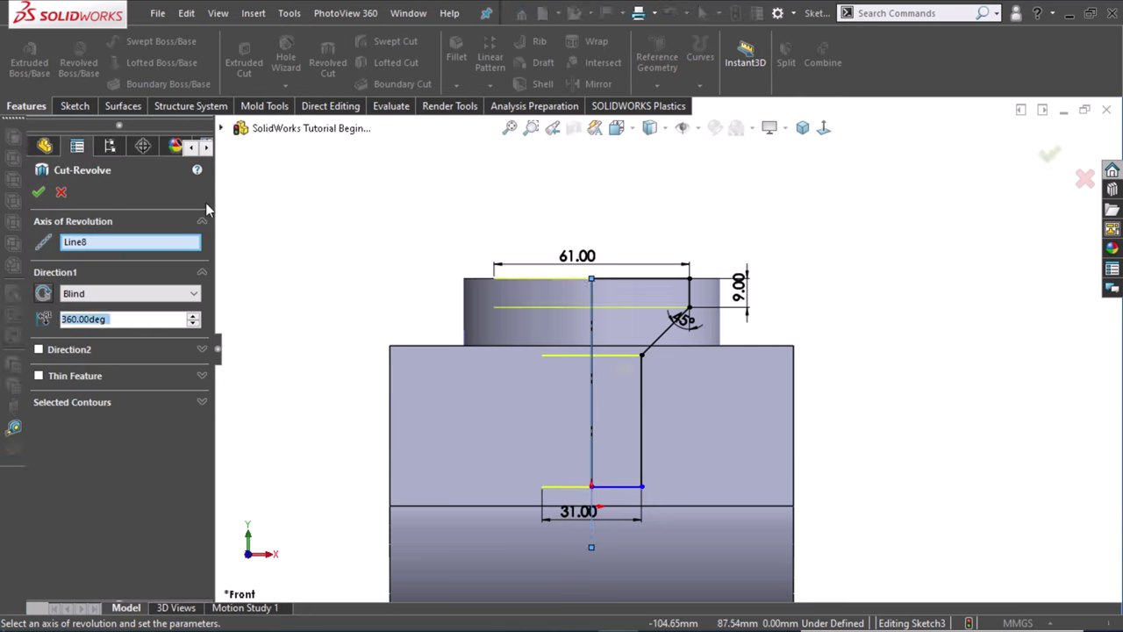
click(37, 193)
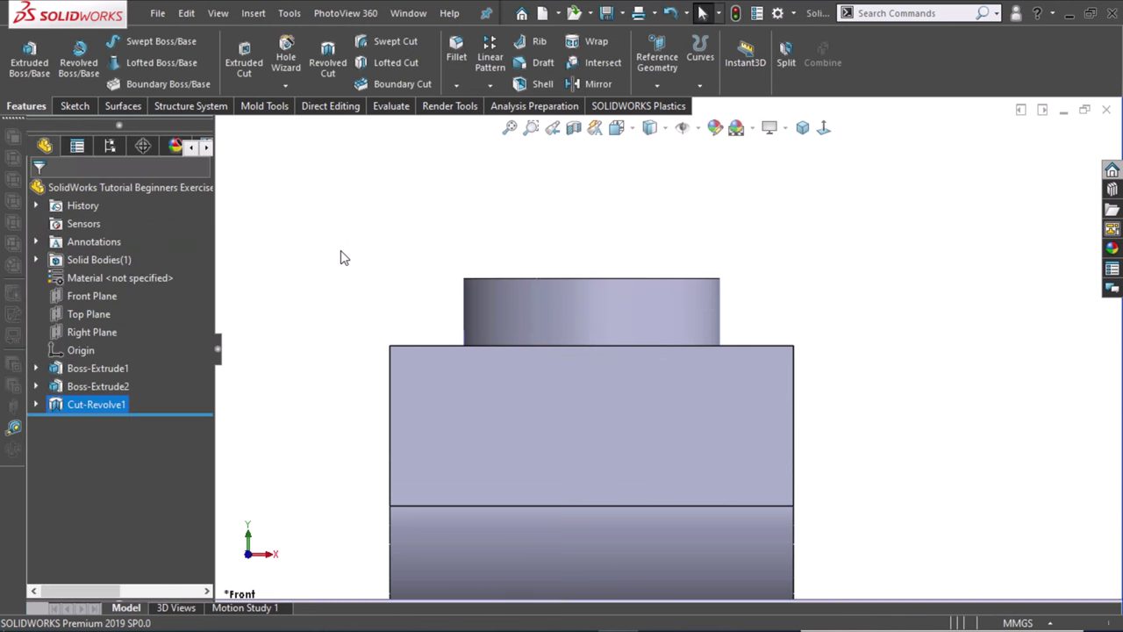
Step: Open Sketch4 on the Front Plane and view it face-on
click(104, 295)
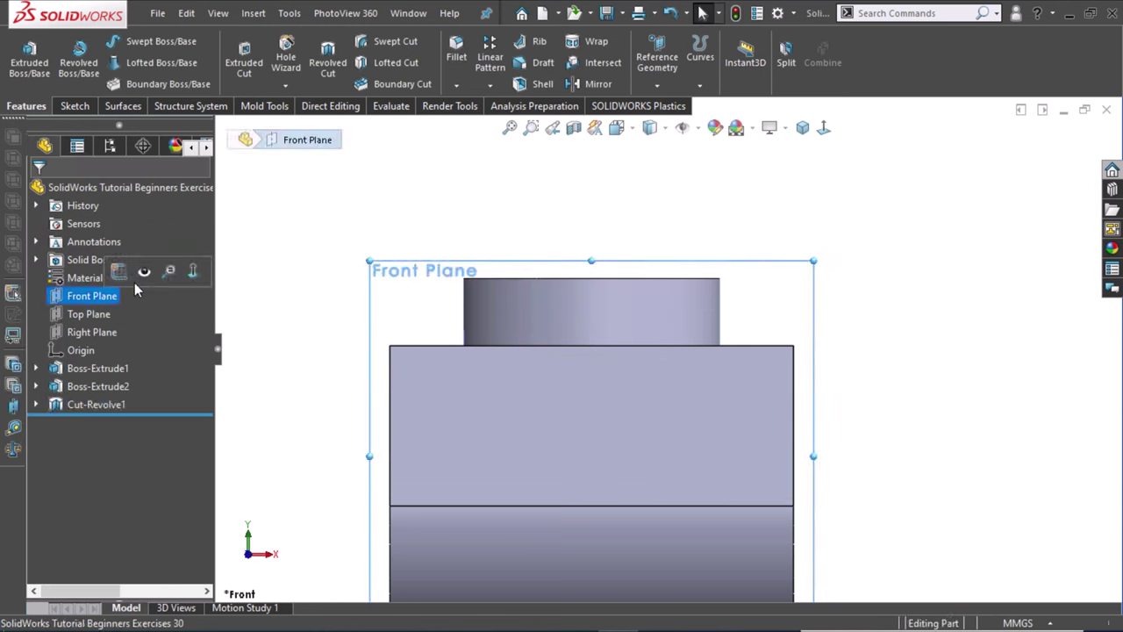
click(142, 270)
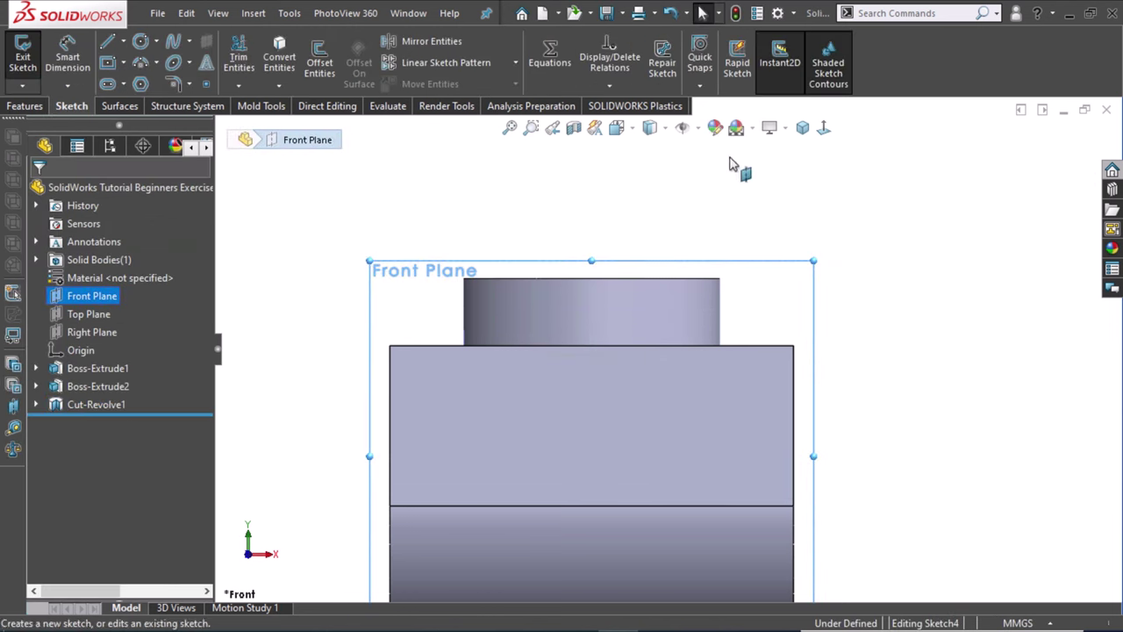
click(825, 129)
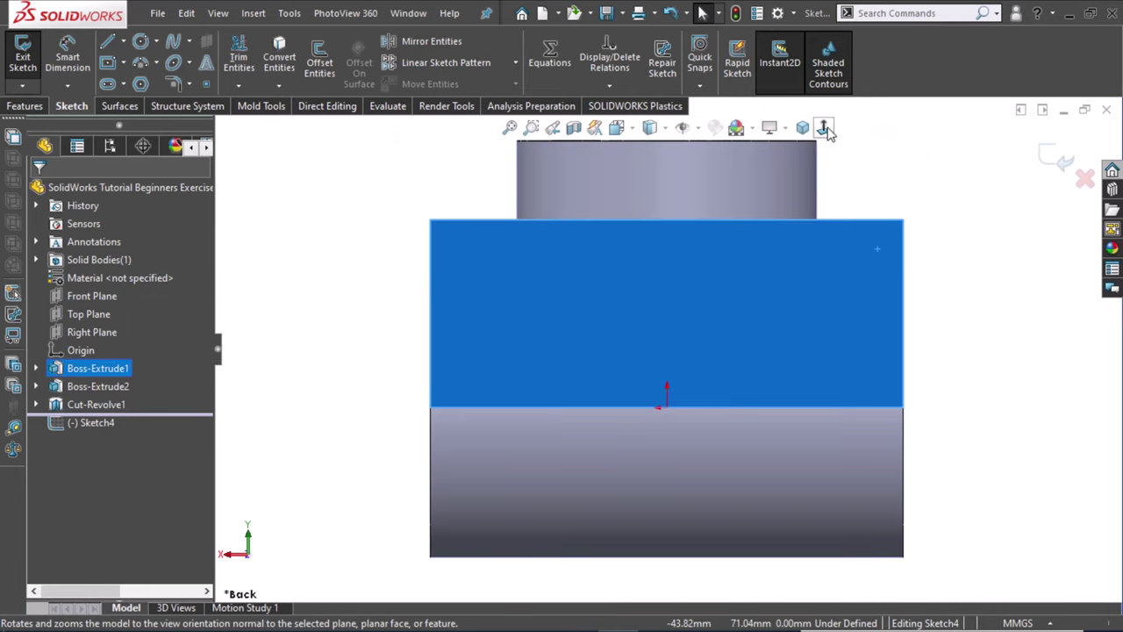
click(973, 371)
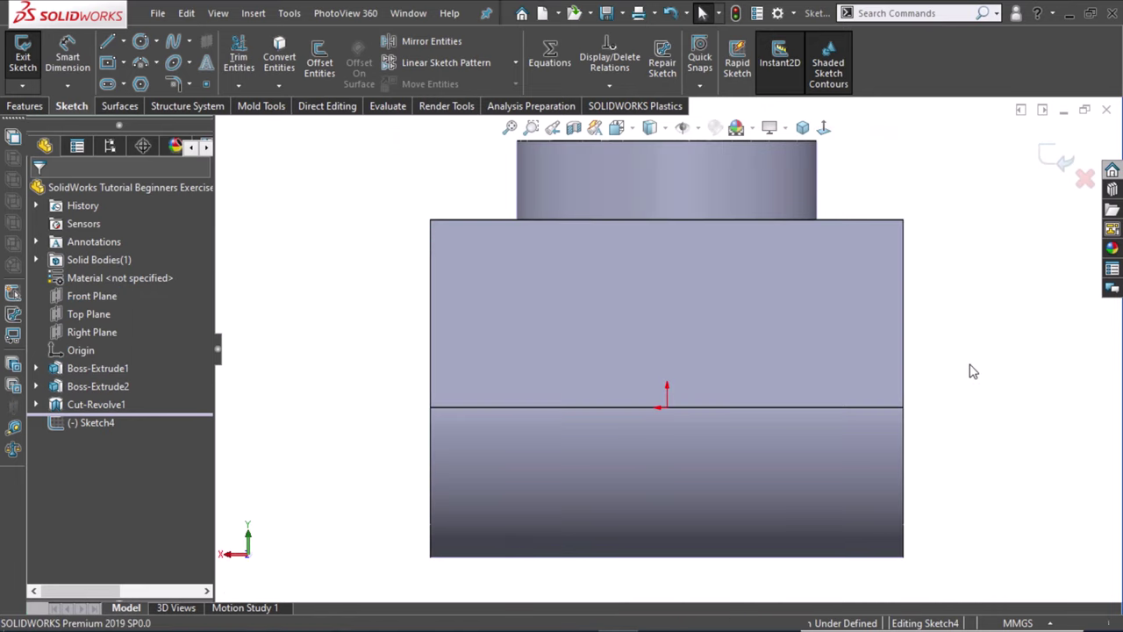
click(708, 212)
click(825, 129)
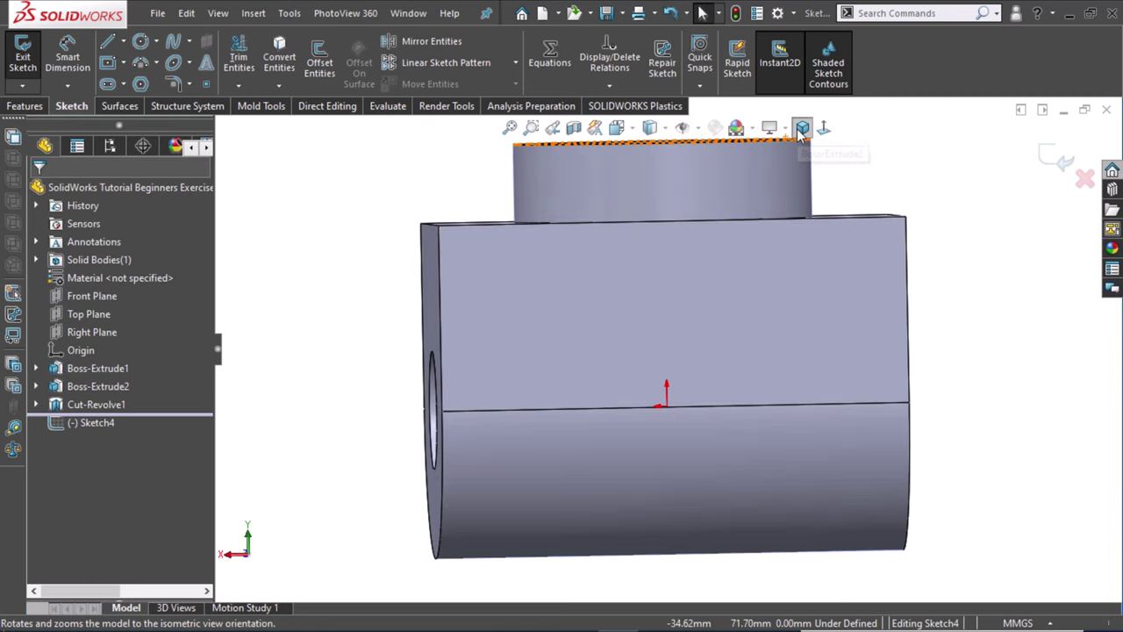
click(825, 129)
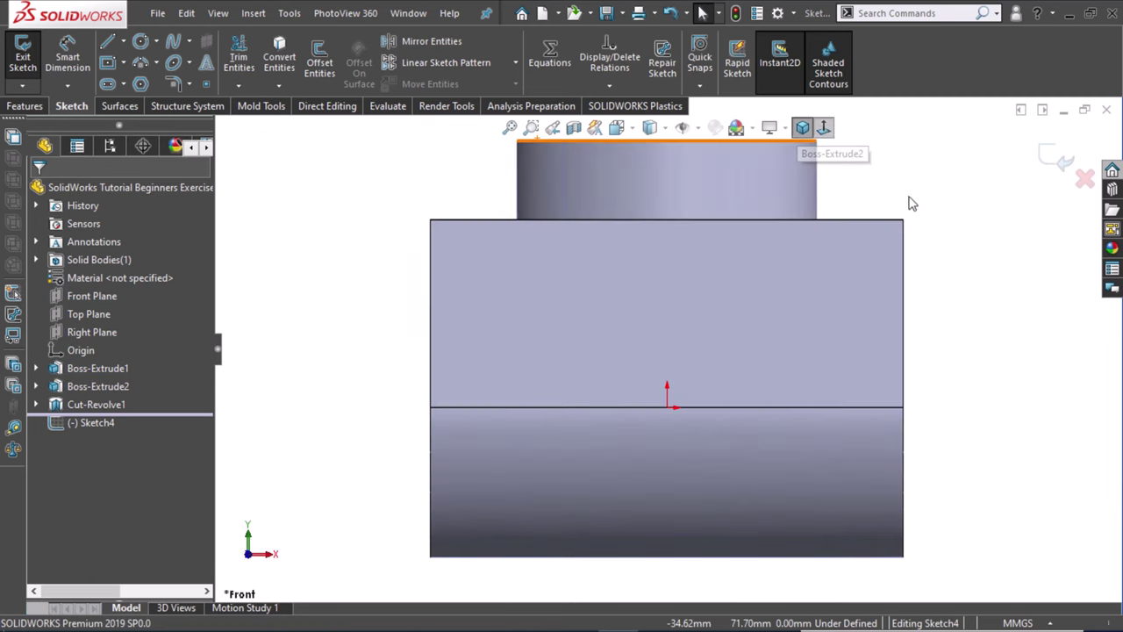
right_drag(984, 362, 963, 436)
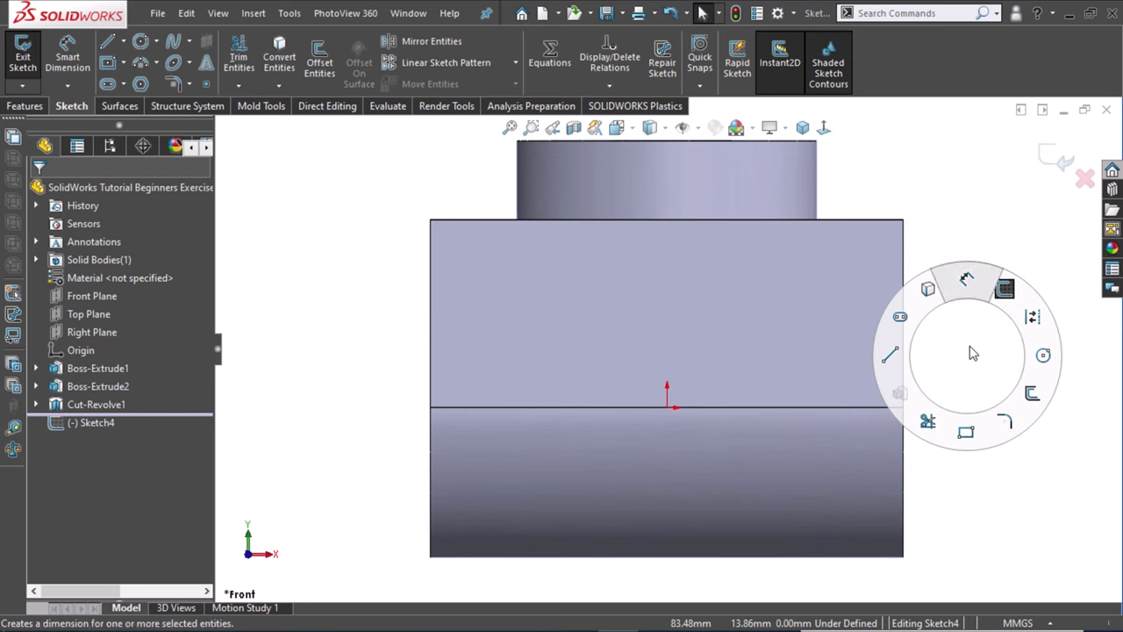
Step: Draw a corner rectangle on the front face from above the origin down to the block's bottom edge
click(502, 282)
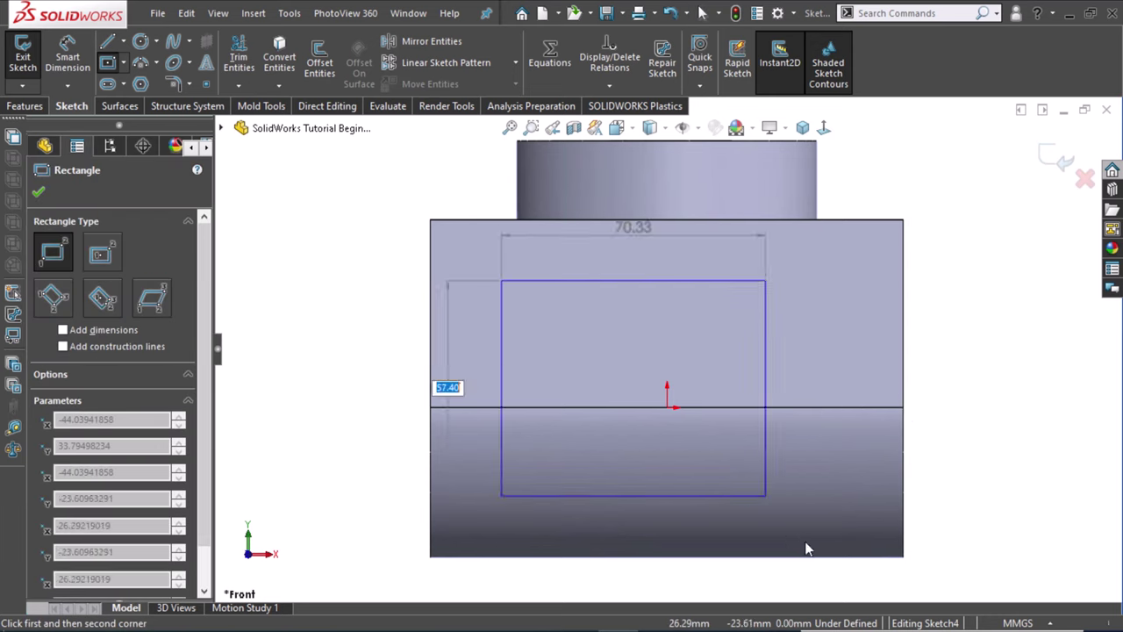
click(734, 553)
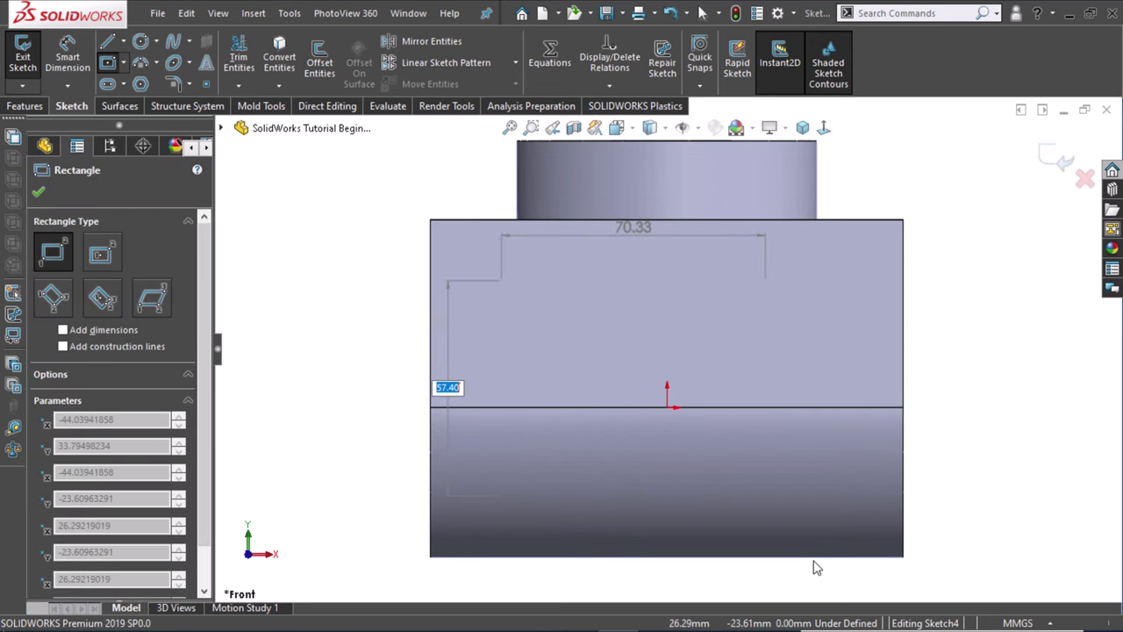
click(721, 556)
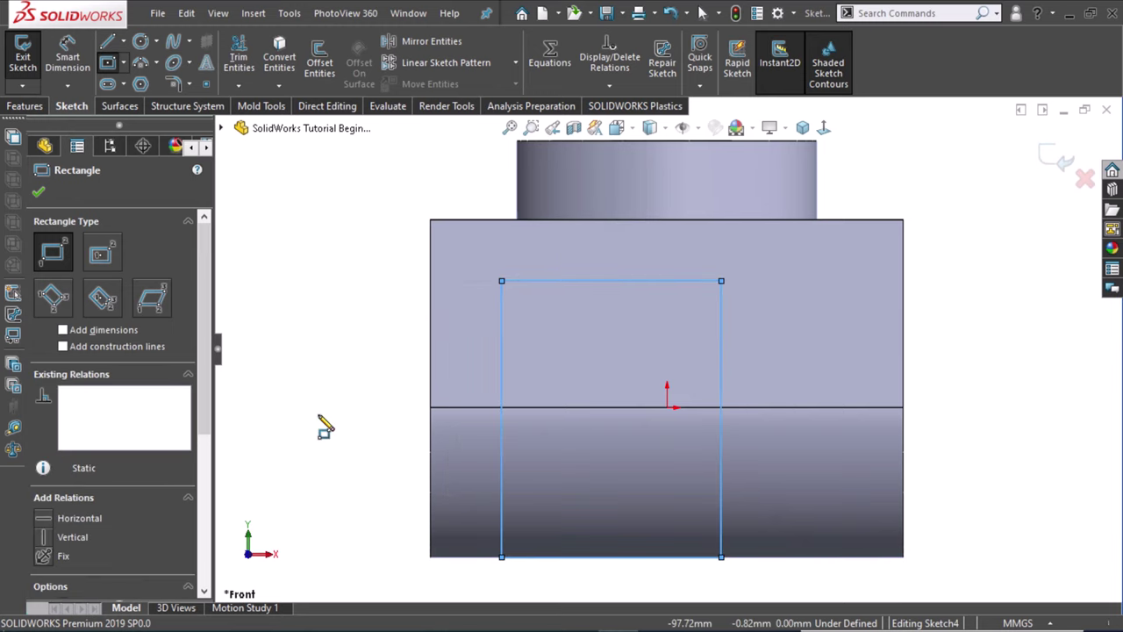
right_drag(326, 421, 318, 356)
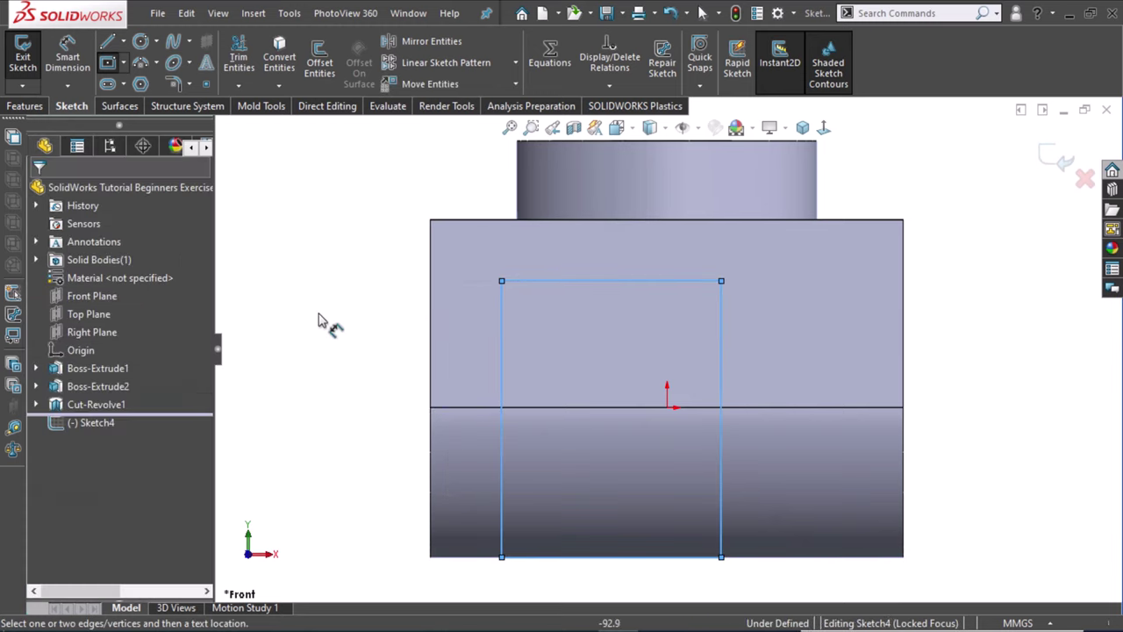
Step: Dimension the rectangle's left side 22 mm in from the body's left edge
click(430, 449)
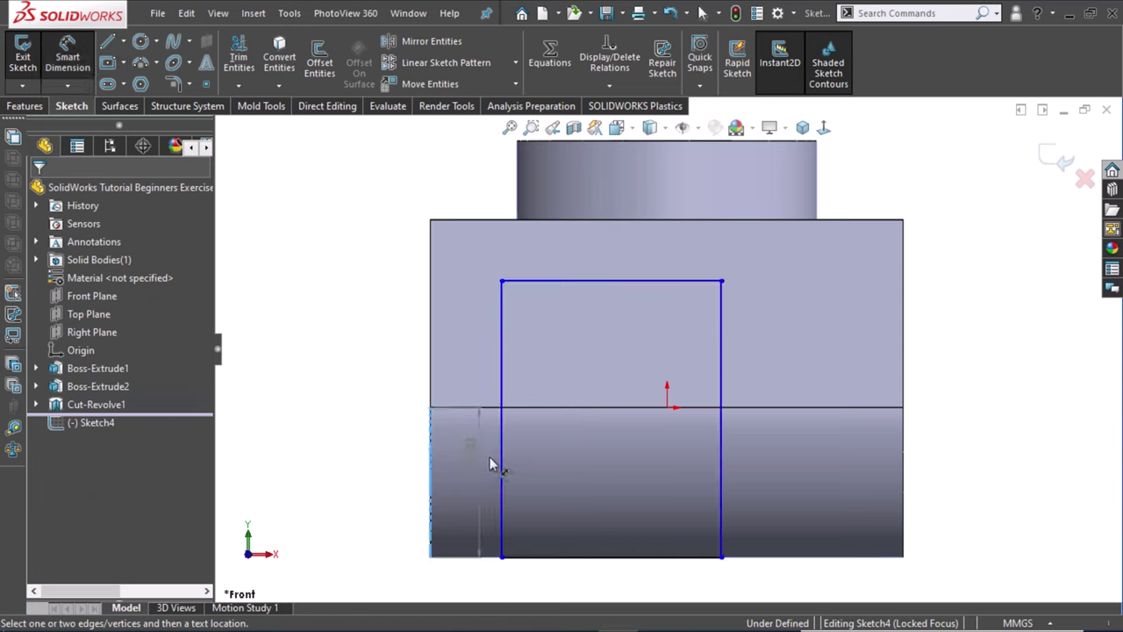
click(466, 468)
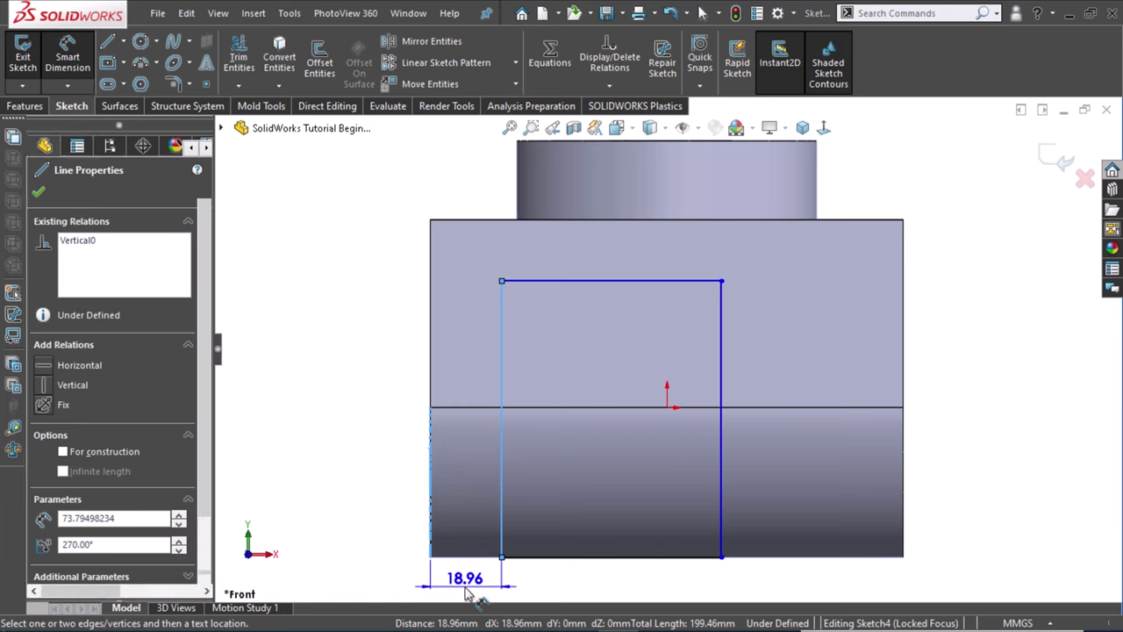
click(467, 595)
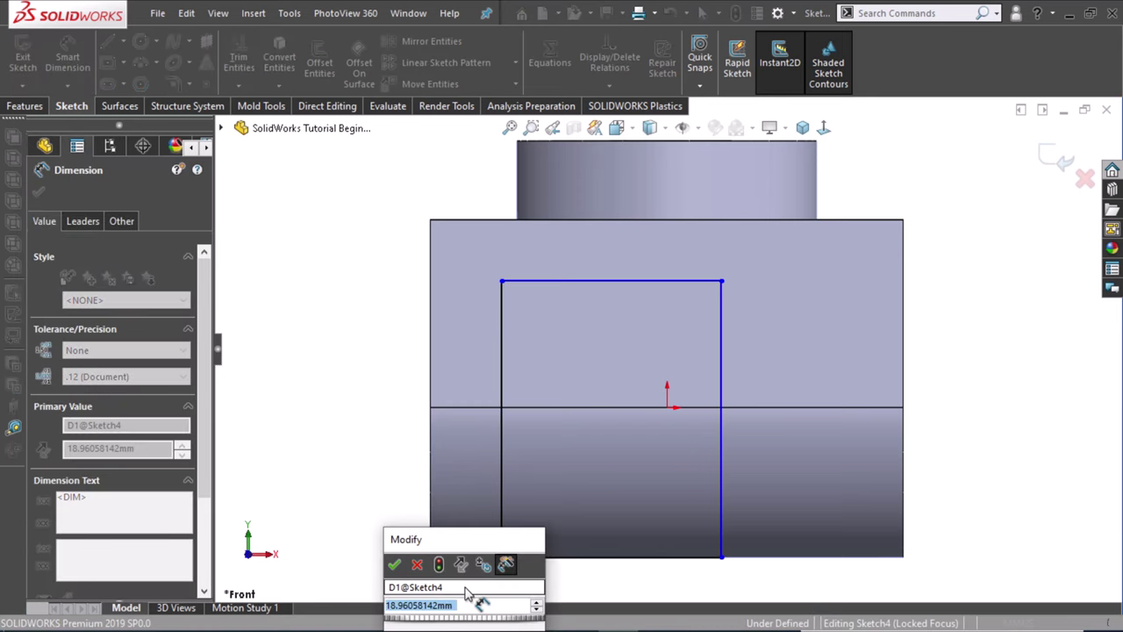
mouse_move(463, 592)
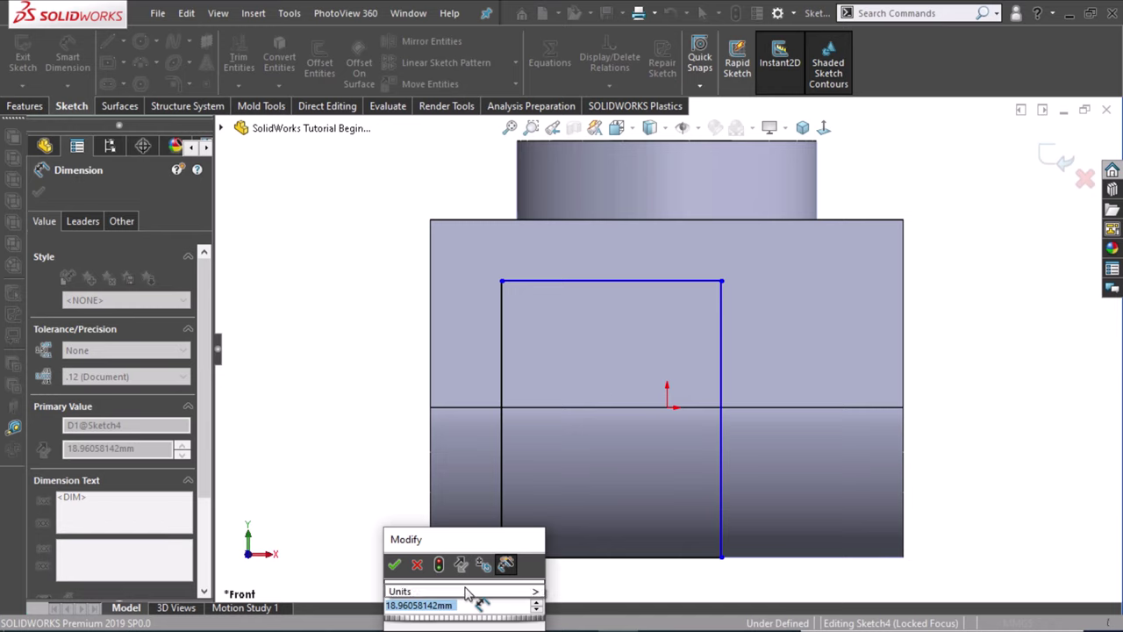
key(Escape)
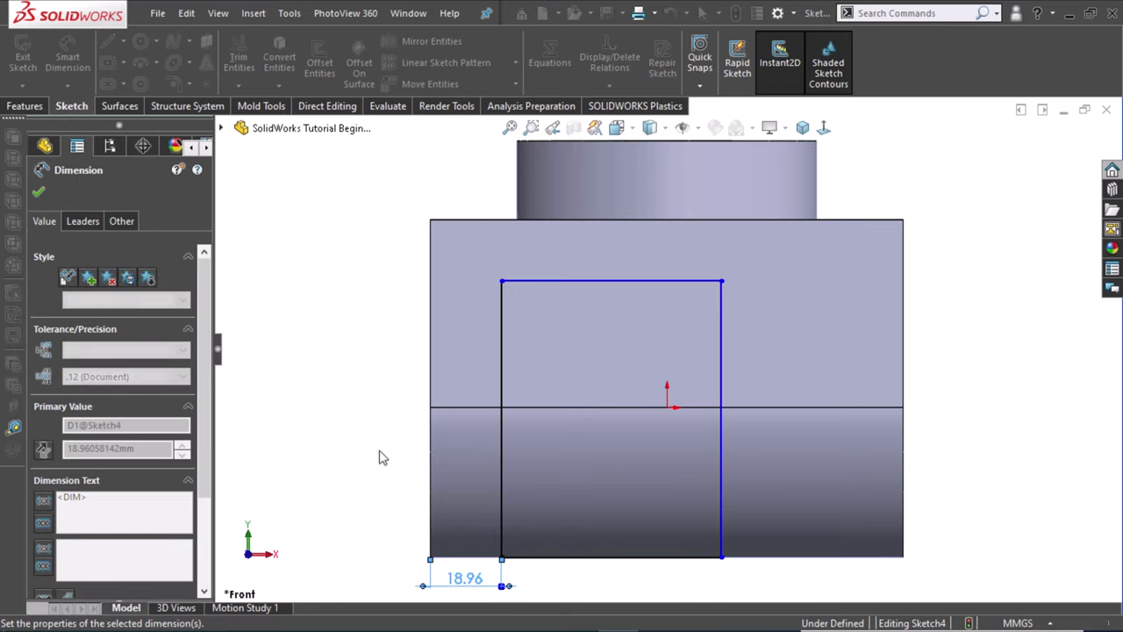
click(355, 386)
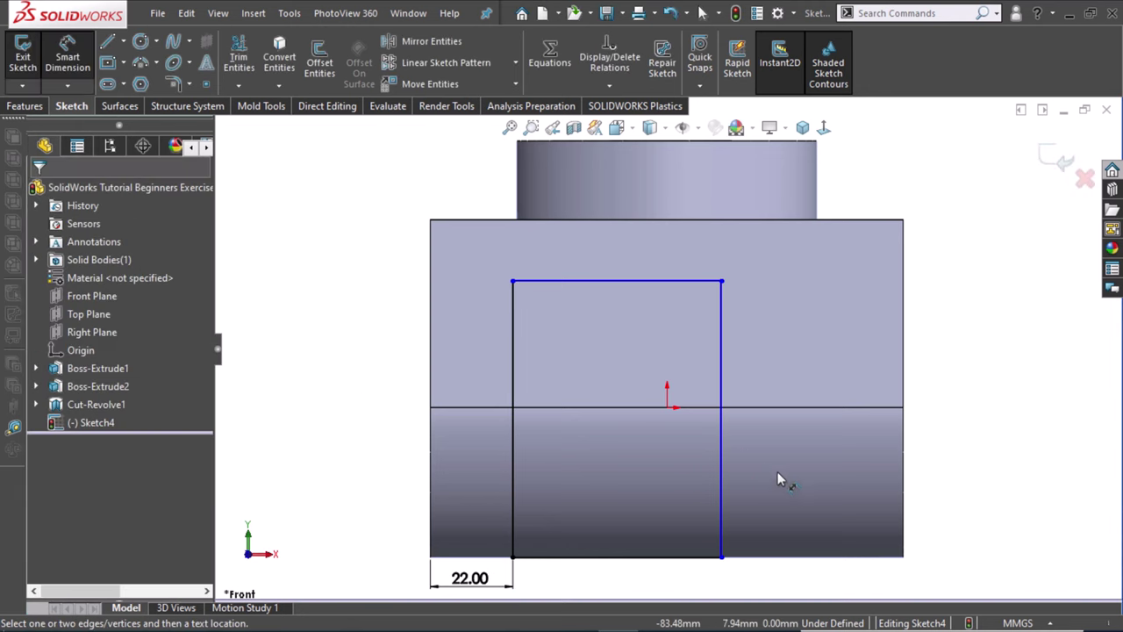
Step: Dimension the rectangle's right side 22 mm in from the body's right edge
click(720, 468)
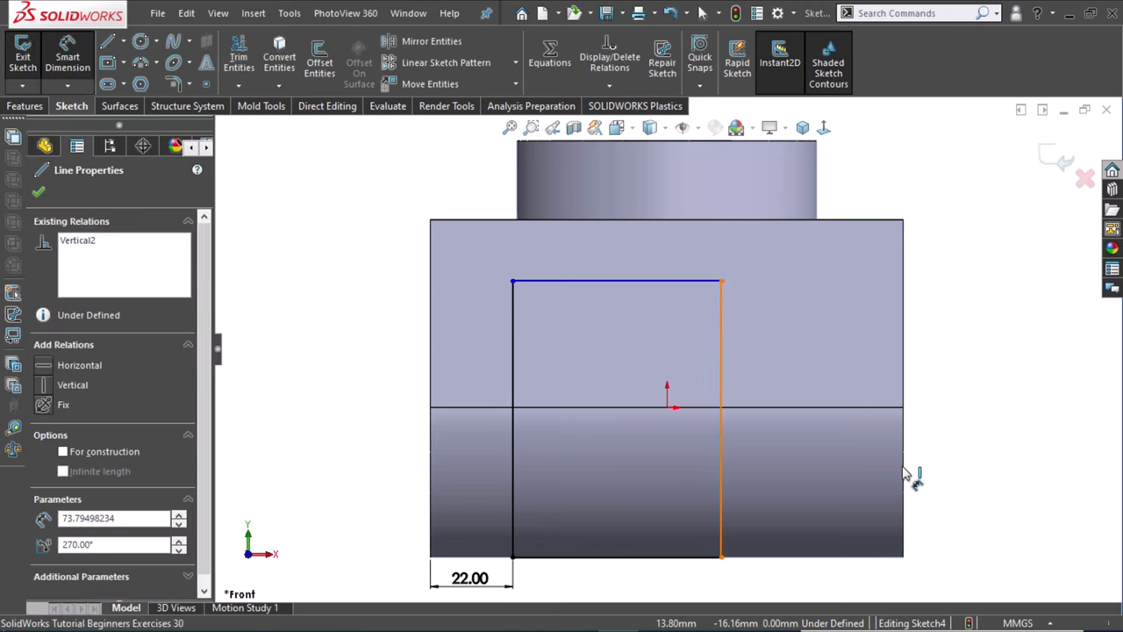
click(903, 466)
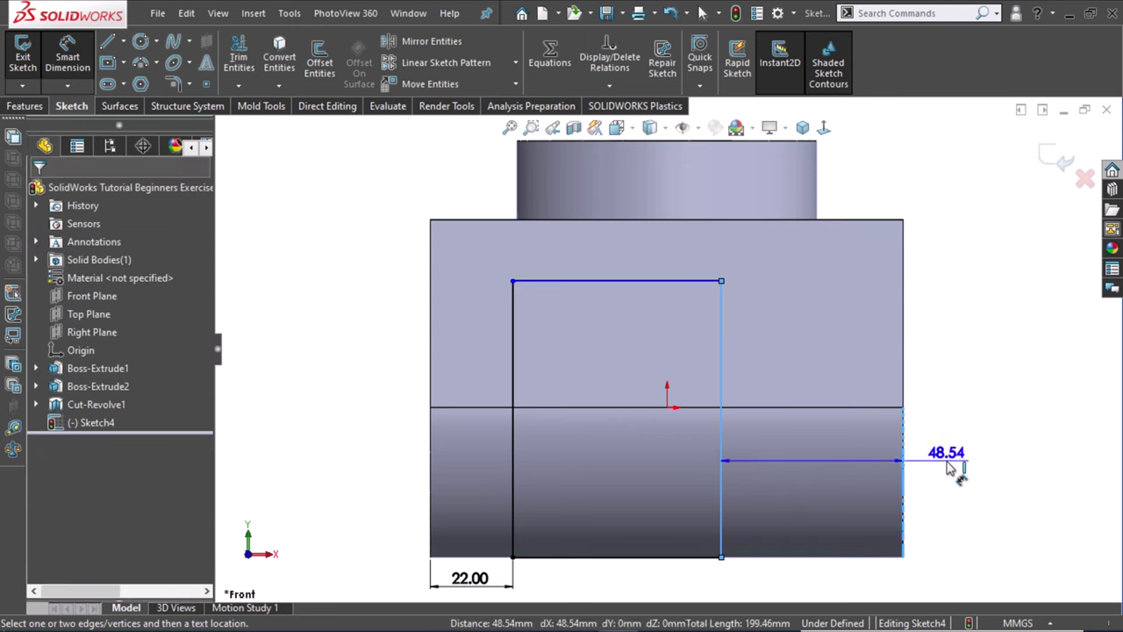
click(948, 468)
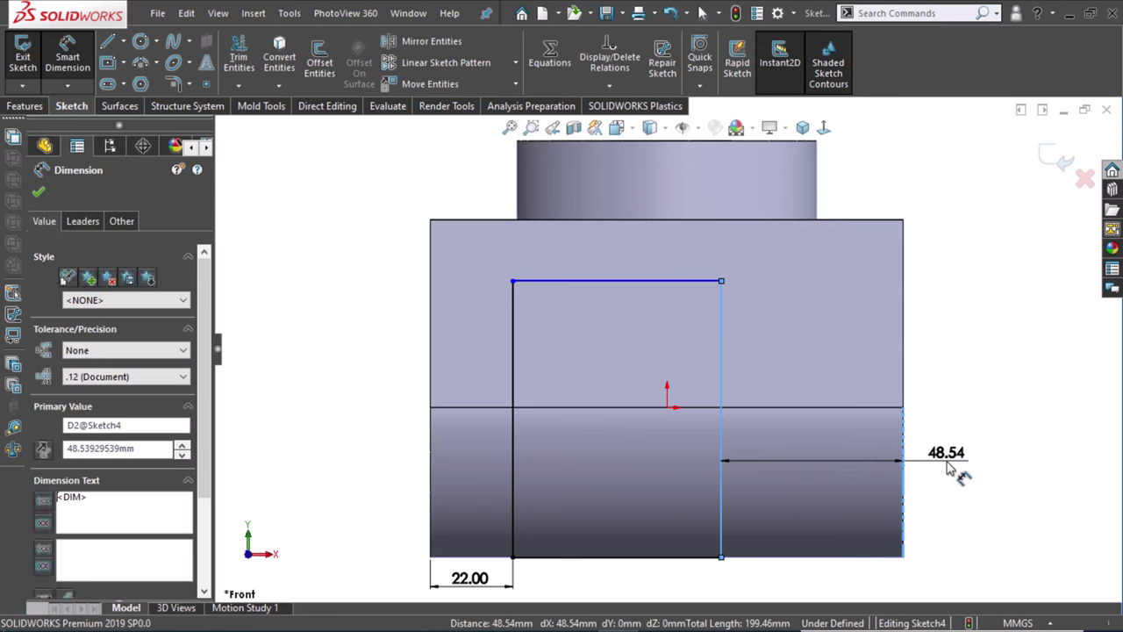
text(22)
key(Return)
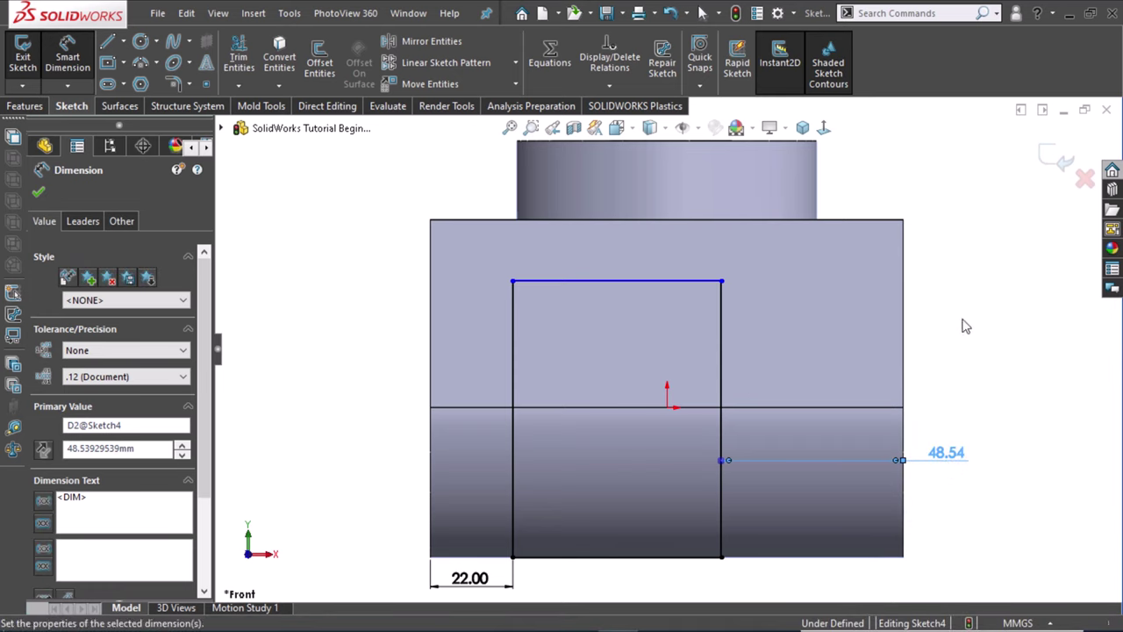
key(Escape)
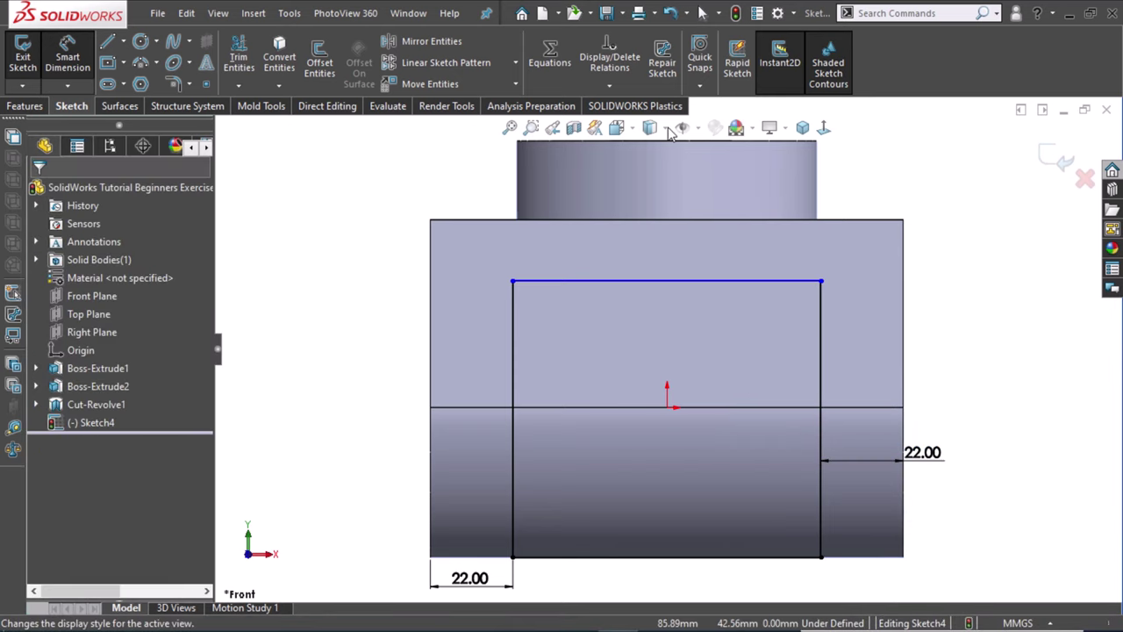
click(669, 129)
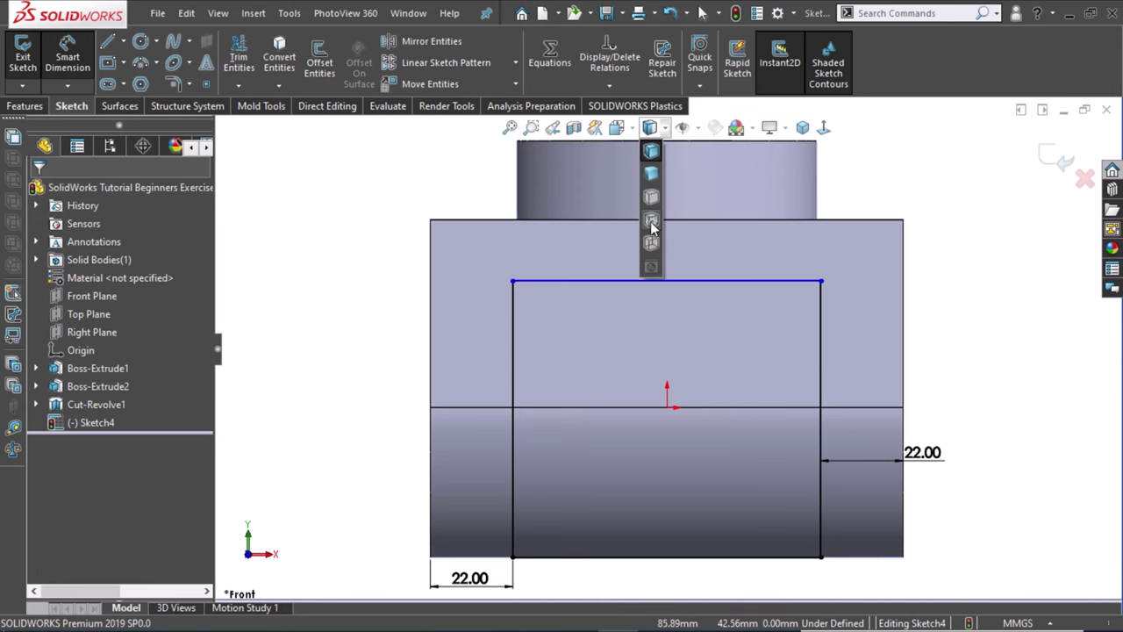
Step: Switch to Hidden Lines Visible, then abandon an over-defining 82 mm length dimension on the top line
click(652, 222)
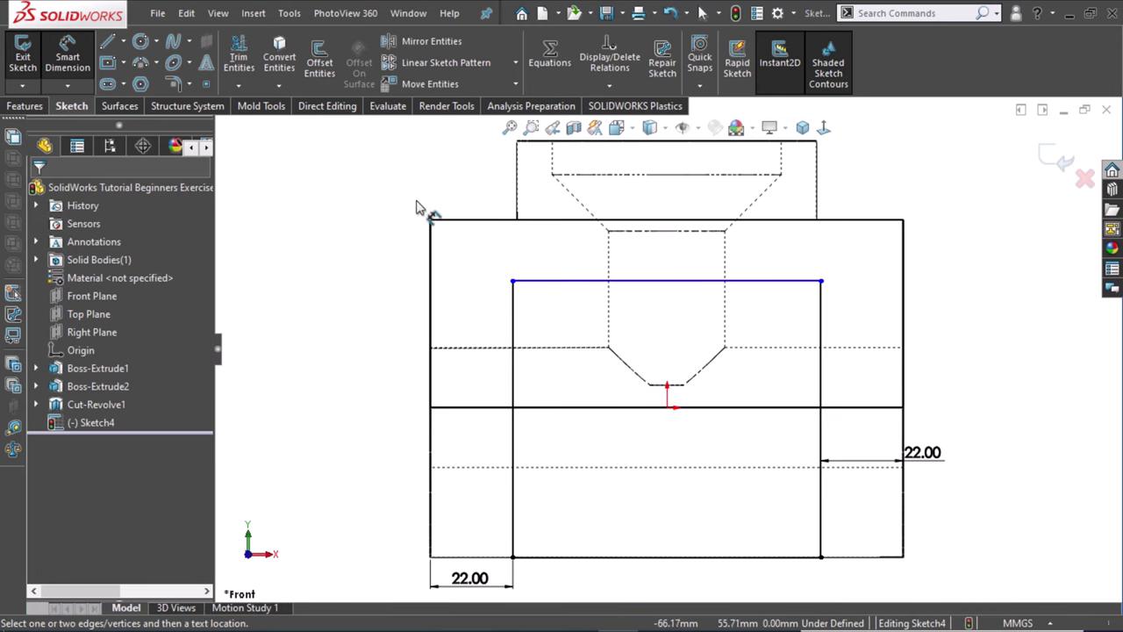
click(537, 280)
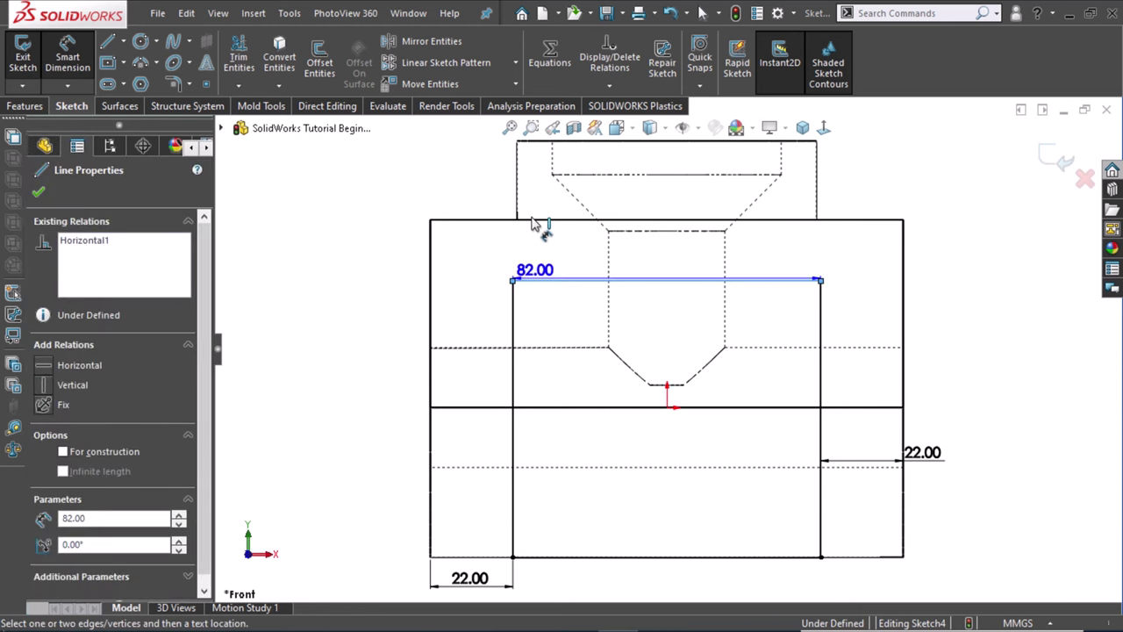
click(532, 224)
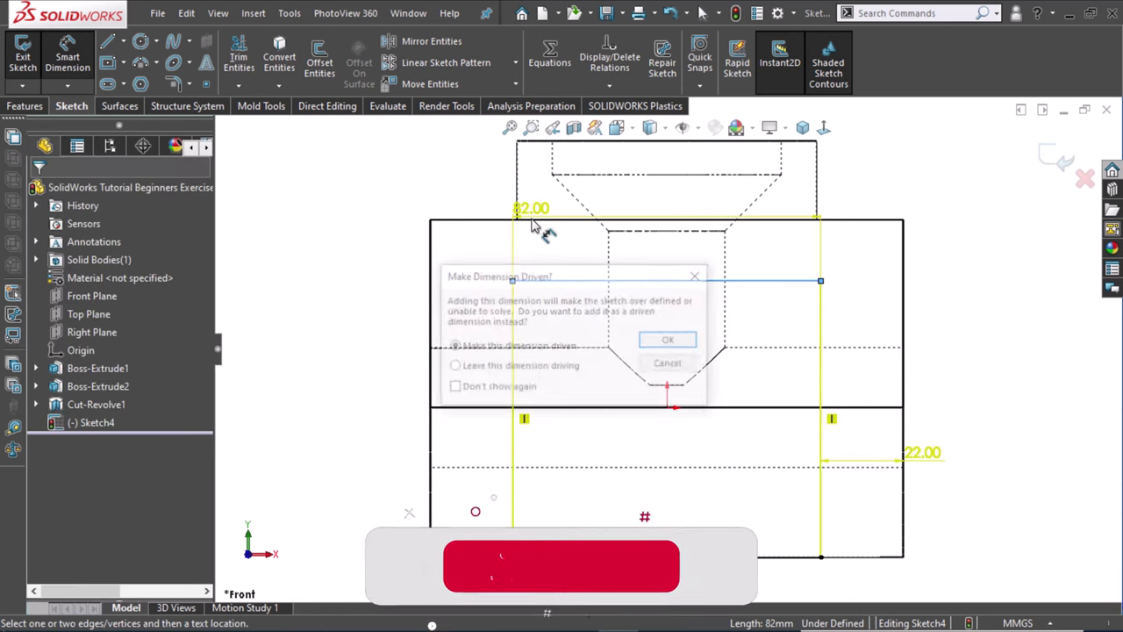
click(700, 269)
key(Escape)
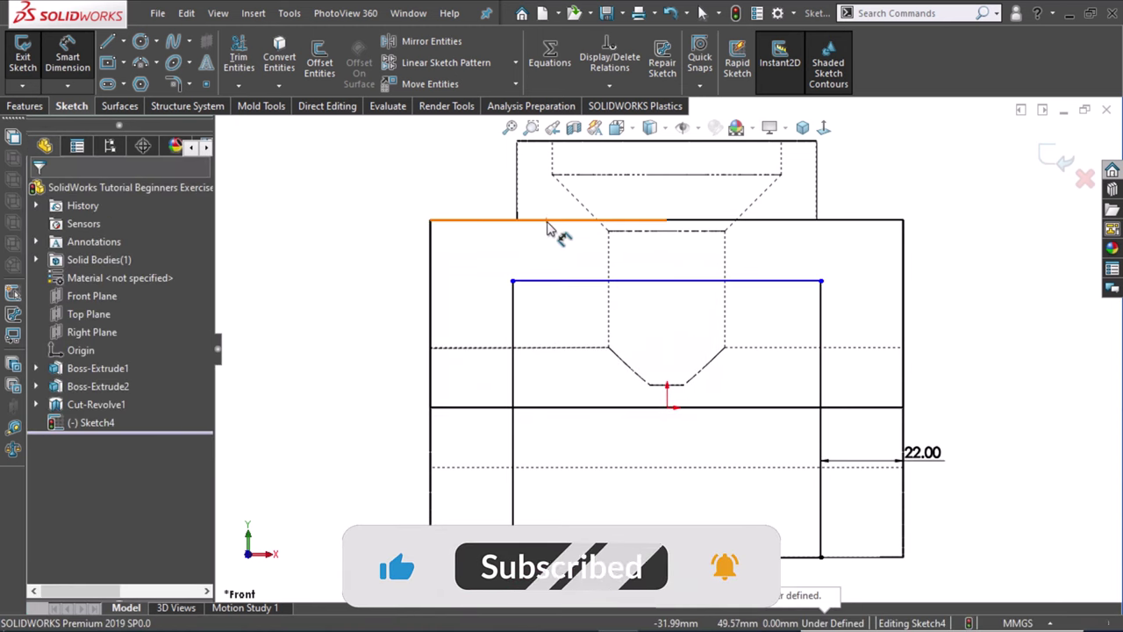
Step: Dimension the rectangle's top line 16 mm below the body's top edge, revised from 14 mm
click(547, 221)
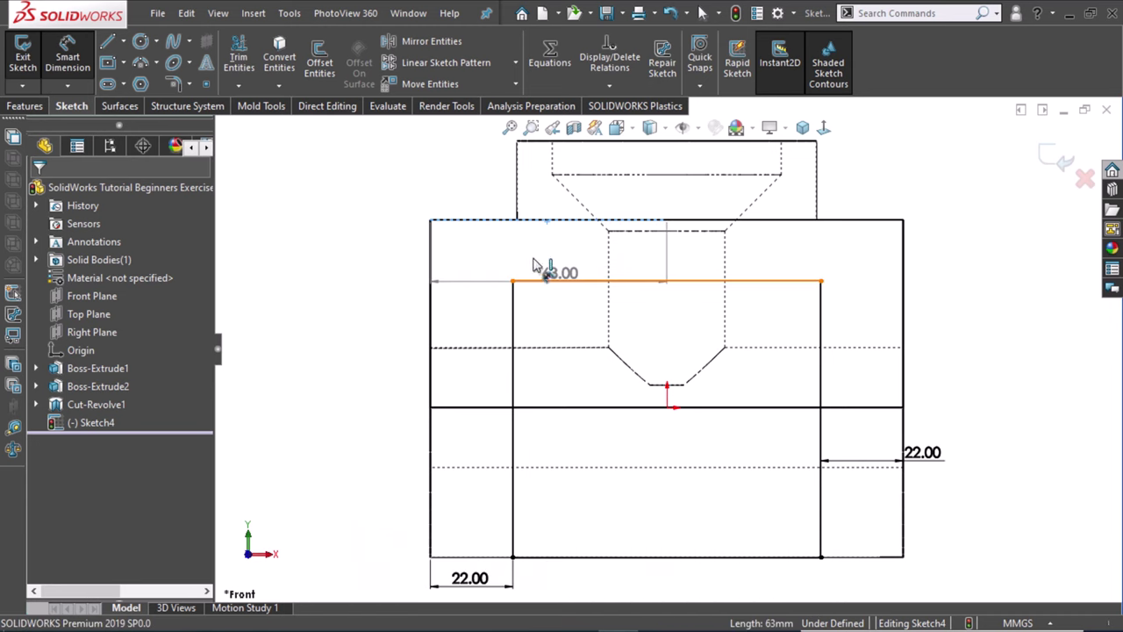
click(533, 279)
click(532, 262)
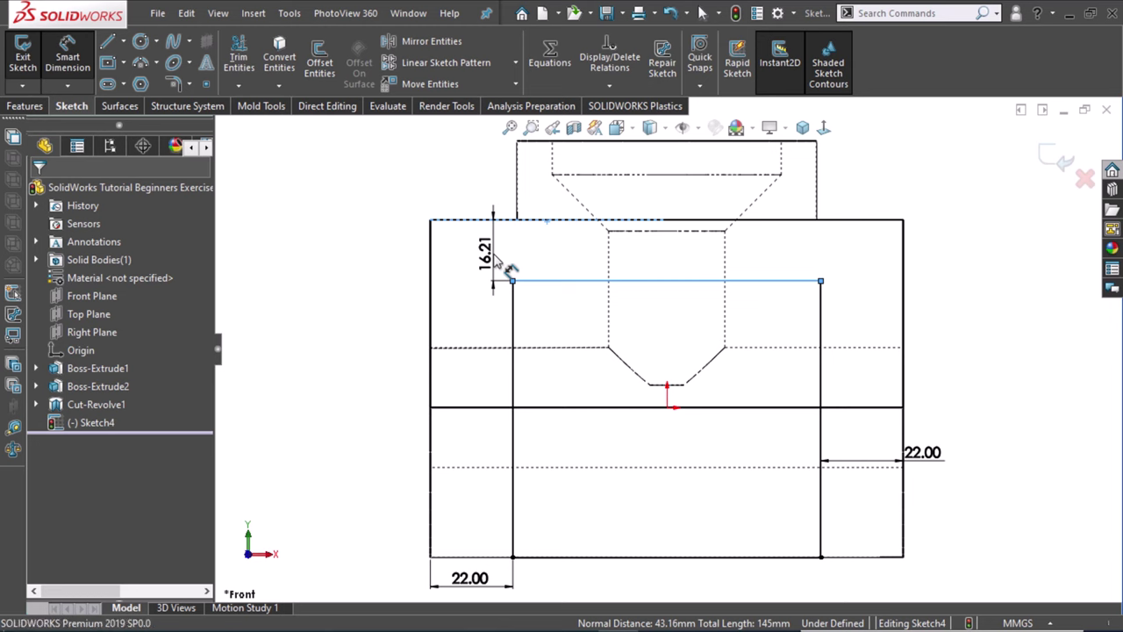
click(496, 260)
text(1)
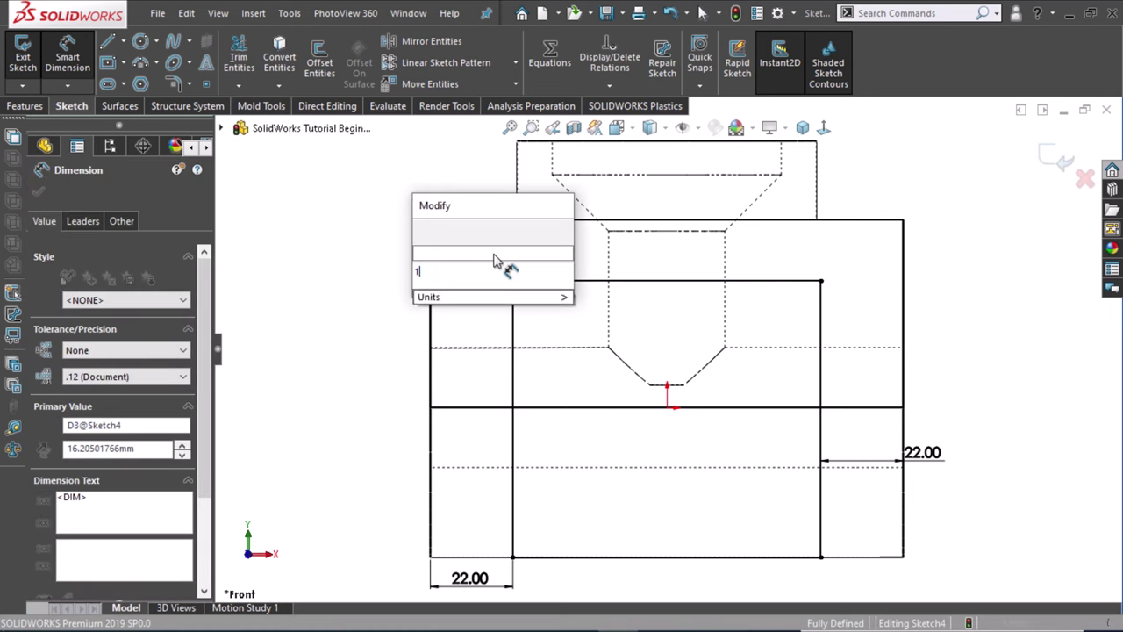
text(4)
key(Return)
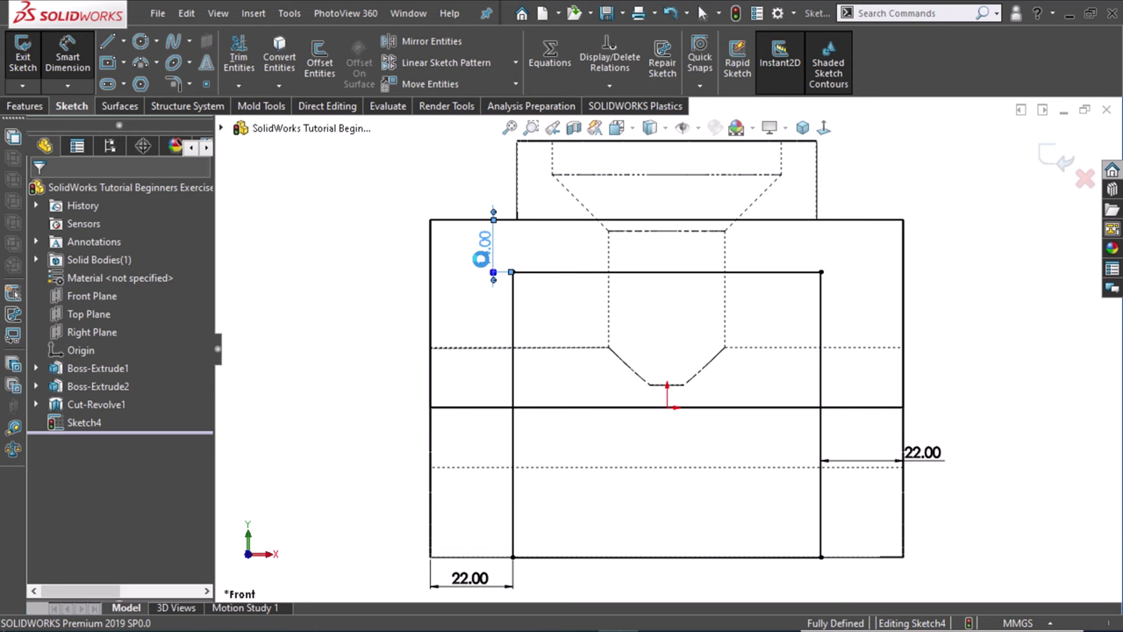
click(481, 258)
text(1)
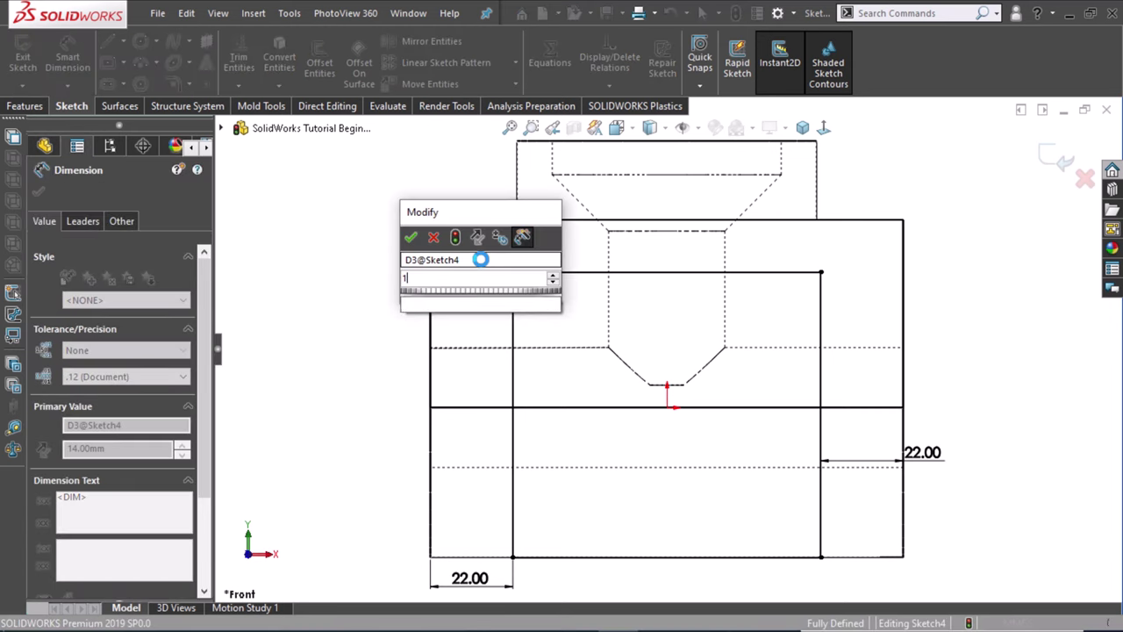
text(6)
key(Escape)
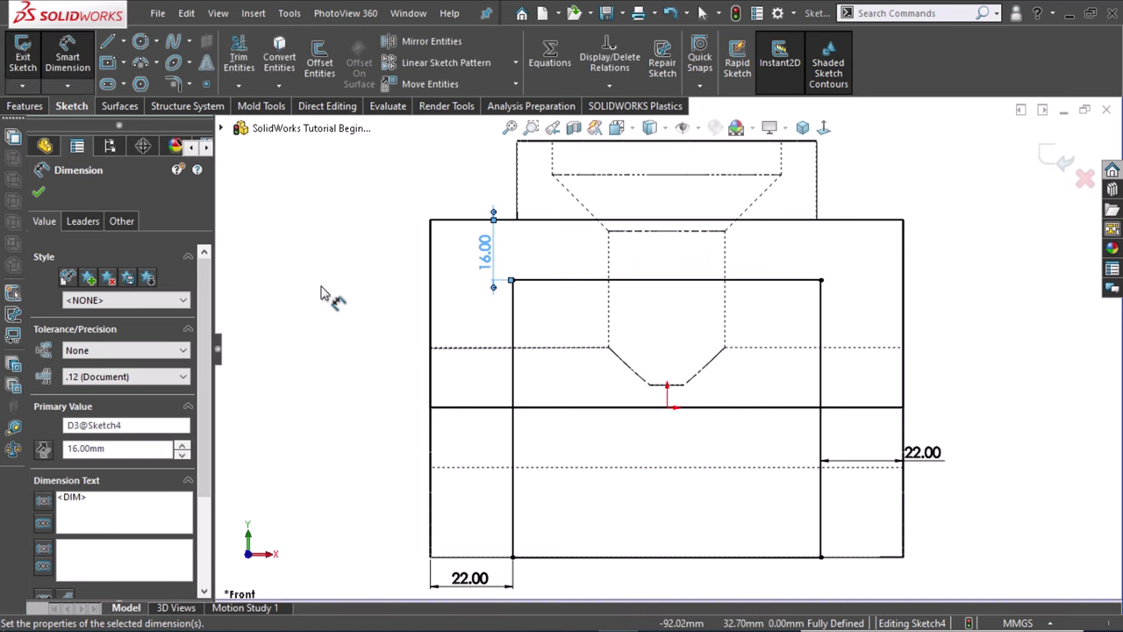
click(315, 292)
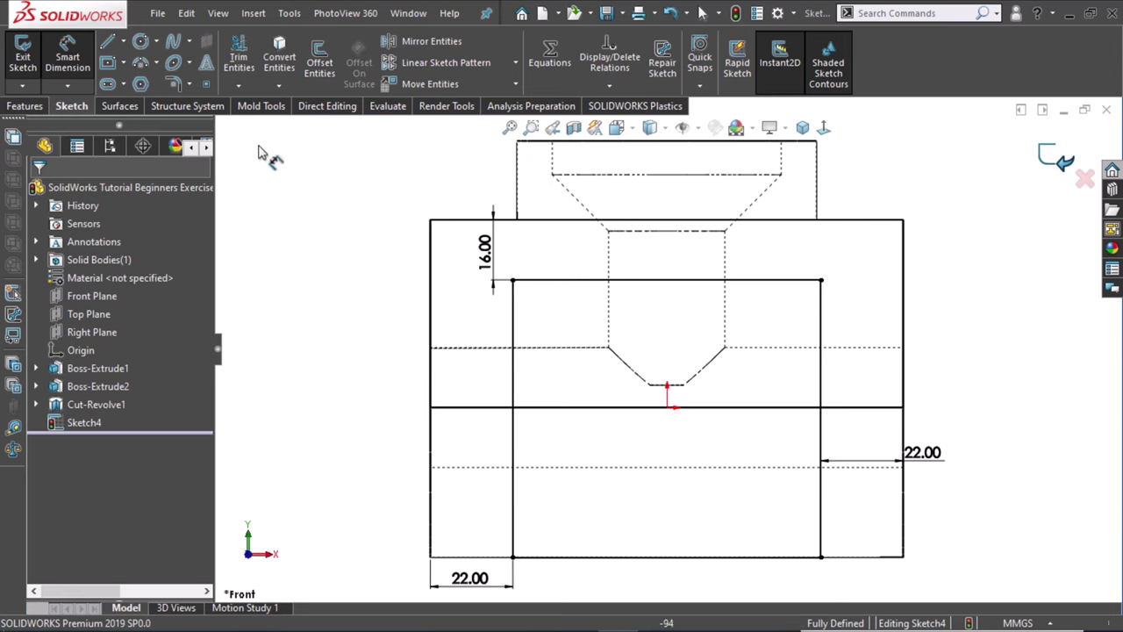
Step: Extruded-cut the rectangle Through All - Both to open the bracket's underside
click(26, 106)
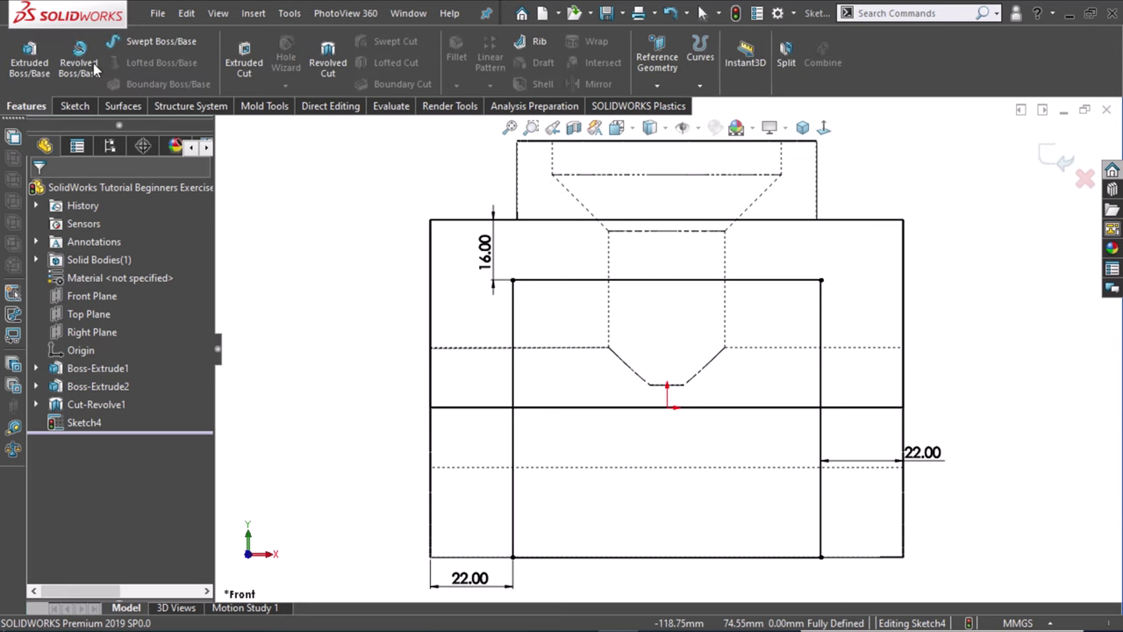
click(234, 68)
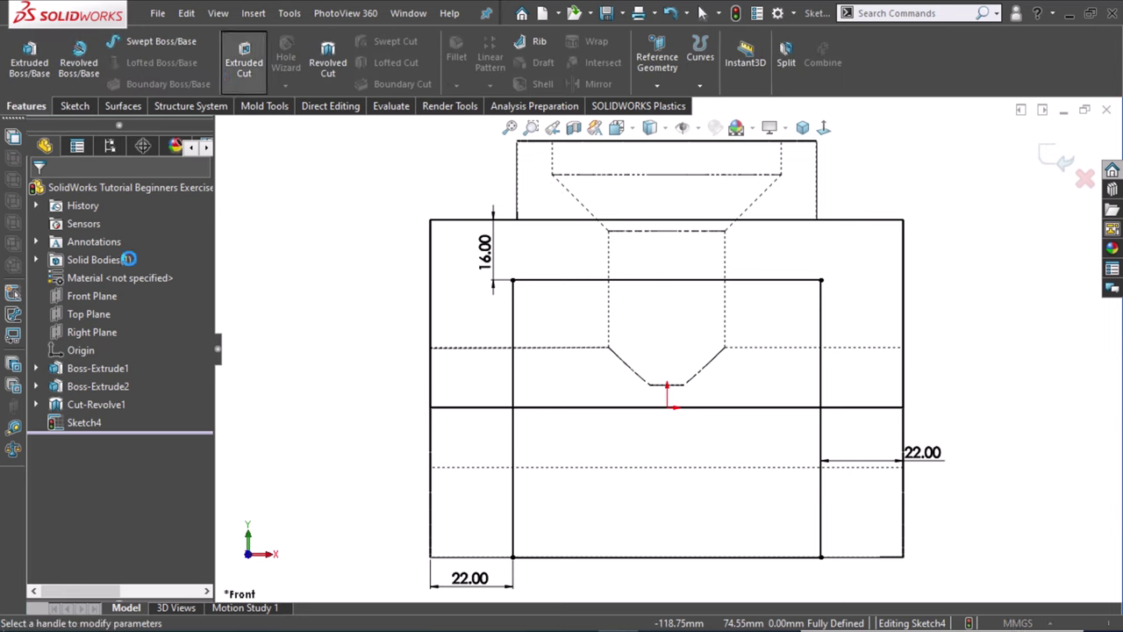
click(128, 291)
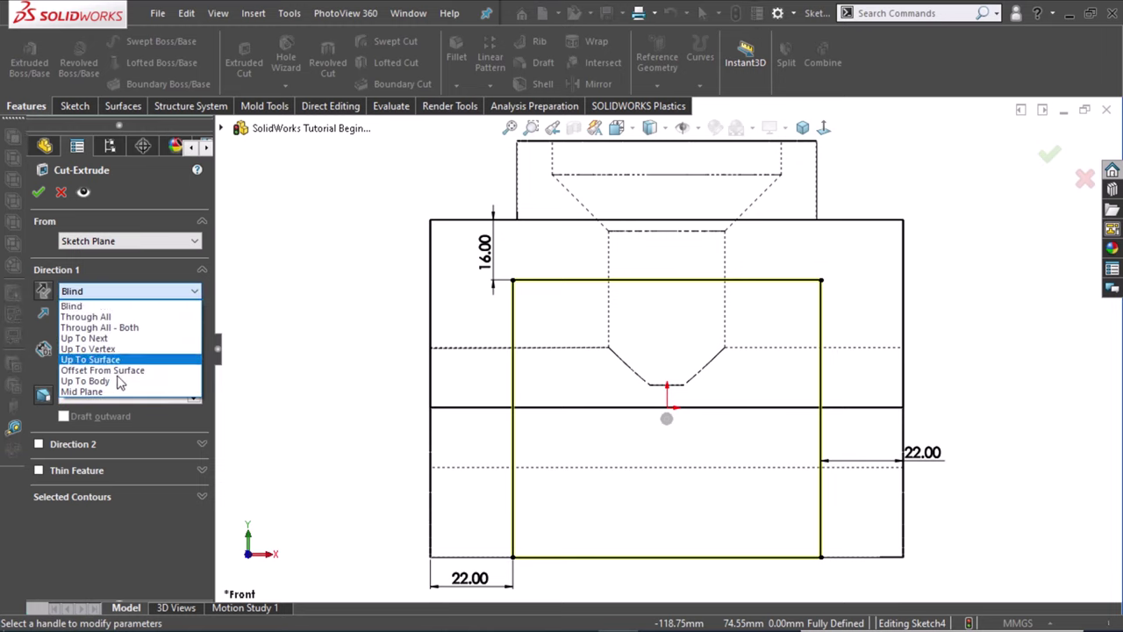
click(99, 327)
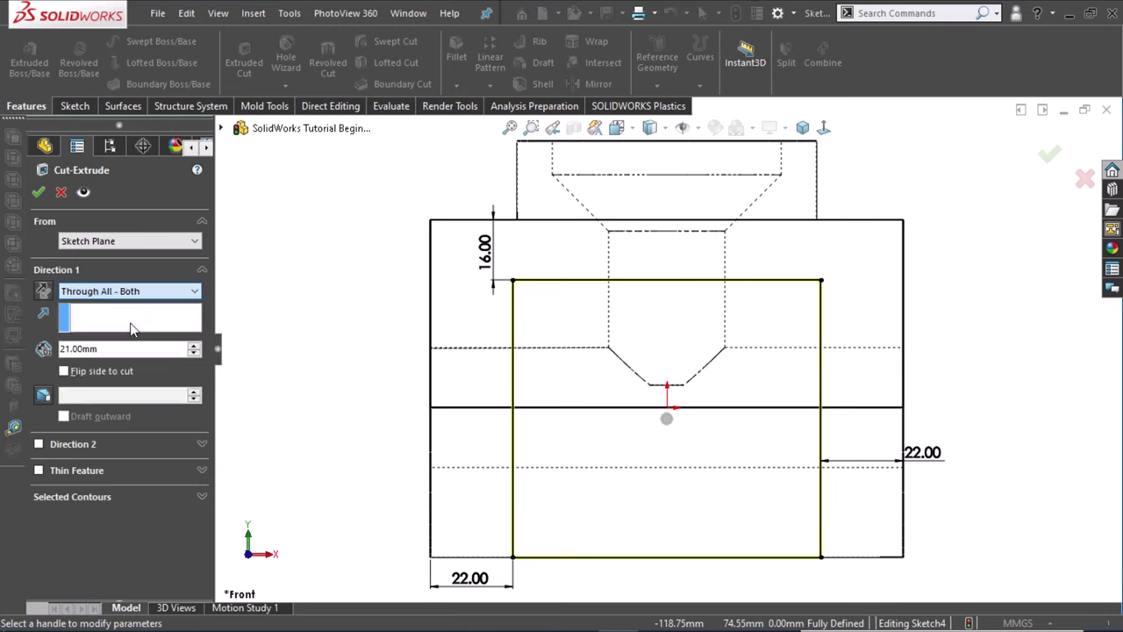
click(37, 193)
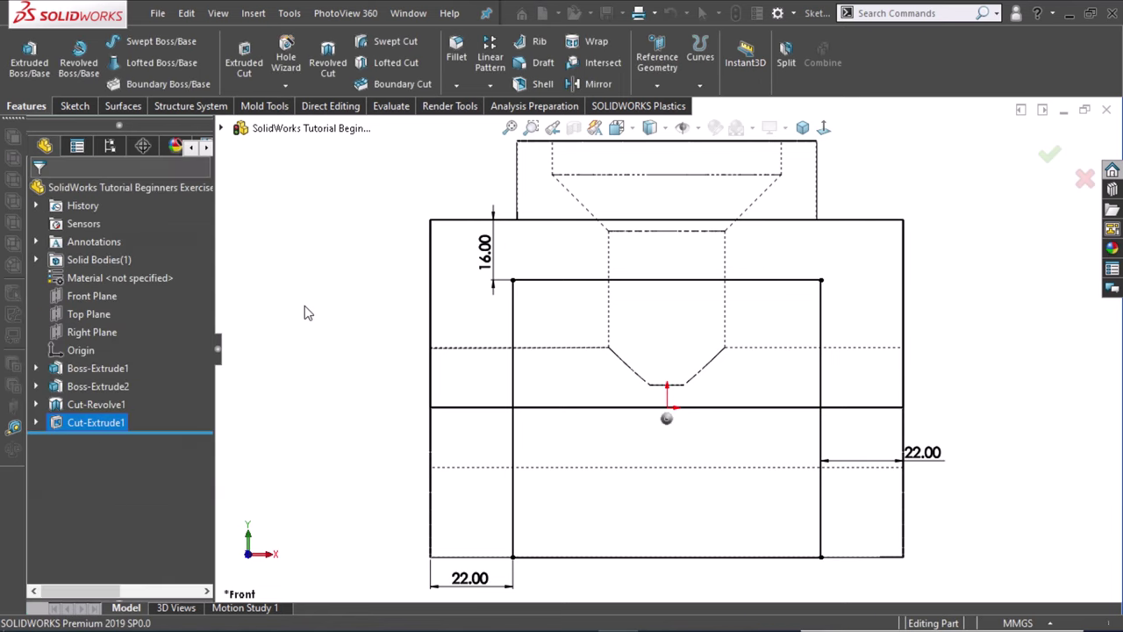
Step: Set the view to Isometric with the Shaded With Edges display style
click(802, 127)
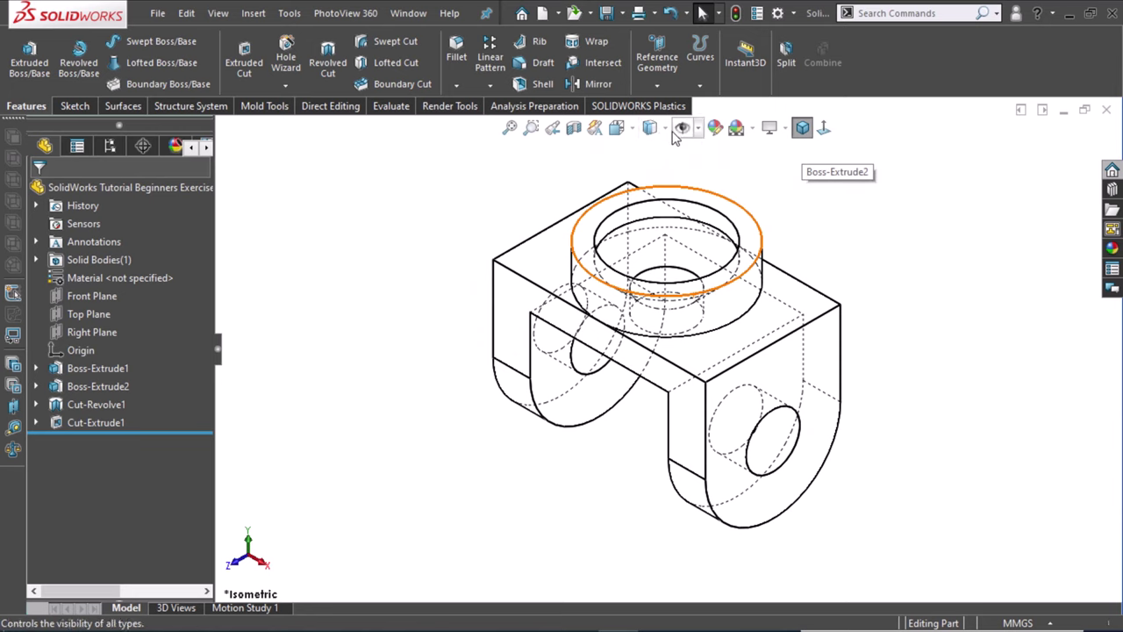
click(666, 129)
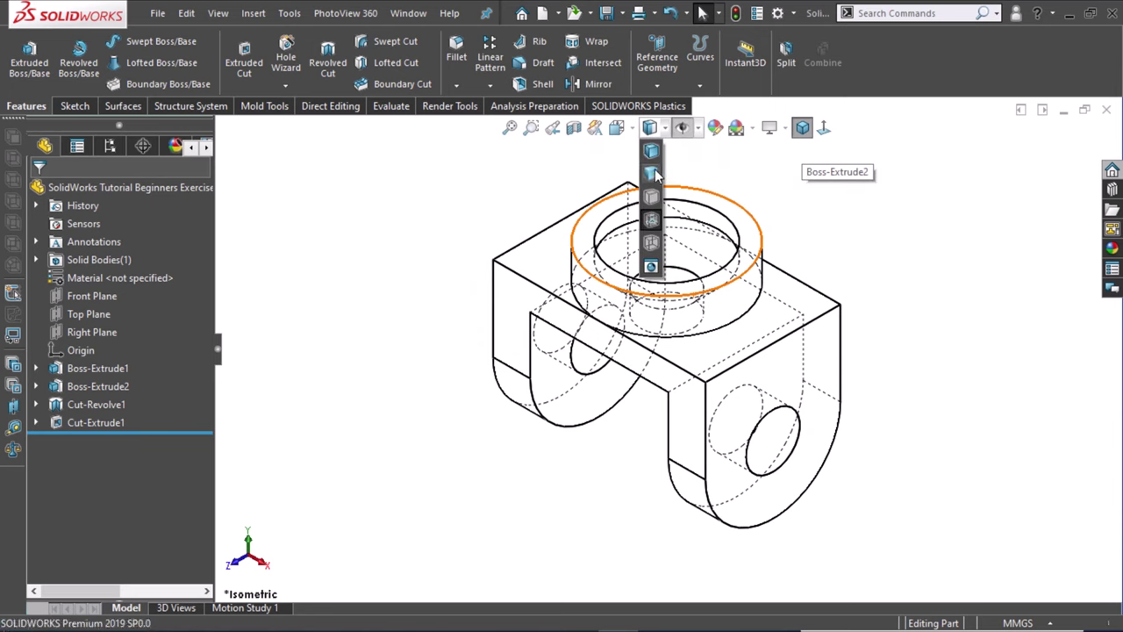
click(654, 156)
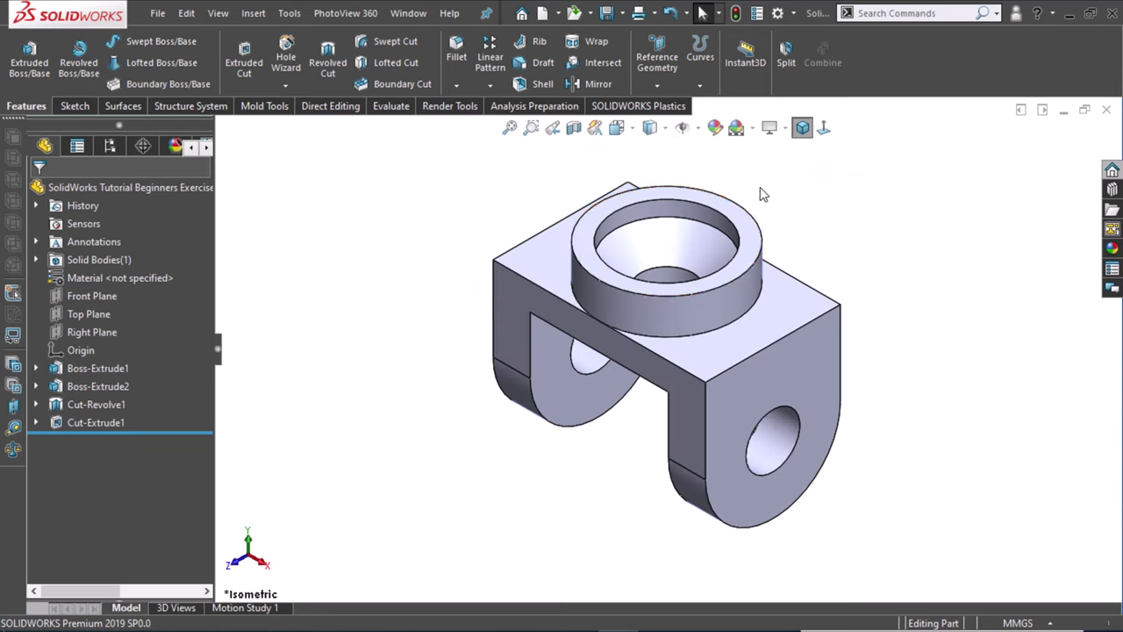